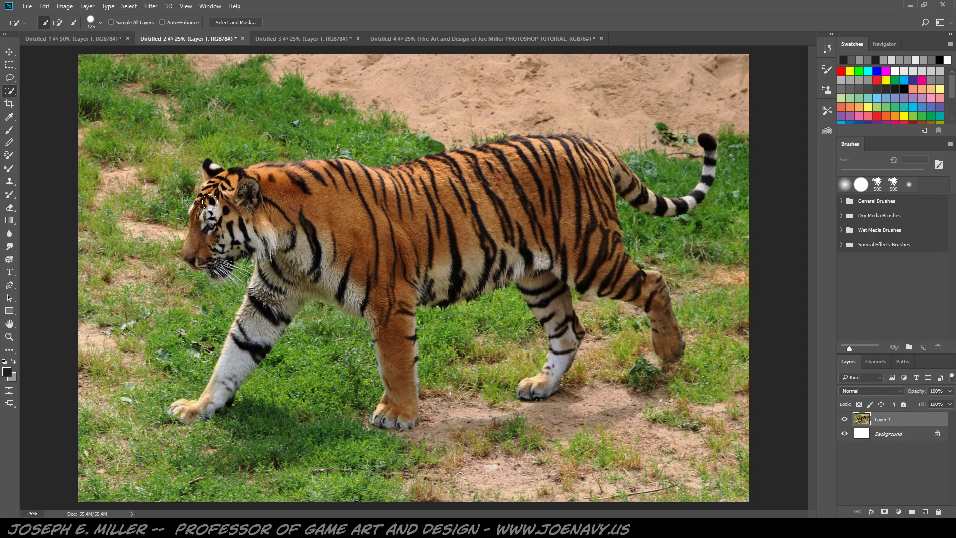
# - Select the whole tiger with the Quick Selection tool and display the selection as a quick mask
pyautogui.moveTo(215, 190)
pyautogui.mouseDown()
pyautogui.moveTo(209, 162)
pyautogui.moveTo(191, 244)
pyautogui.moveTo(200, 264)
pyautogui.moveTo(212, 271)
pyautogui.moveTo(246, 244)
pyautogui.moveTo(259, 276)
pyautogui.moveTo(228, 367)
pyautogui.moveTo(184, 414)
pyautogui.moveTo(223, 402)
pyautogui.moveTo(298, 287)
pyautogui.moveTo(349, 296)
pyautogui.moveTo(376, 323)
pyautogui.moveTo(390, 398)
pyautogui.moveTo(379, 416)
pyautogui.moveTo(401, 421)
pyautogui.moveTo(419, 351)
pyautogui.moveTo(414, 297)
pyautogui.moveTo(506, 281)
pyautogui.moveTo(530, 296)
pyautogui.moveTo(557, 336)
pyautogui.moveTo(547, 383)
pyautogui.moveTo(529, 393)
pyautogui.moveTo(570, 326)
pyautogui.moveTo(551, 268)
pyautogui.moveTo(623, 281)
pyautogui.moveTo(655, 306)
pyautogui.moveTo(667, 340)
pyautogui.moveTo(604, 223)
pyautogui.moveTo(602, 171)
pyautogui.moveTo(613, 163)
pyautogui.moveTo(662, 205)
pyautogui.moveTo(693, 202)
pyautogui.moveTo(710, 145)
pyautogui.moveTo(668, 155)
pyautogui.moveTo(503, 144)
pyautogui.moveTo(412, 172)
pyautogui.moveTo(310, 167)
pyautogui.moveTo(256, 176)
pyautogui.mouseUp()
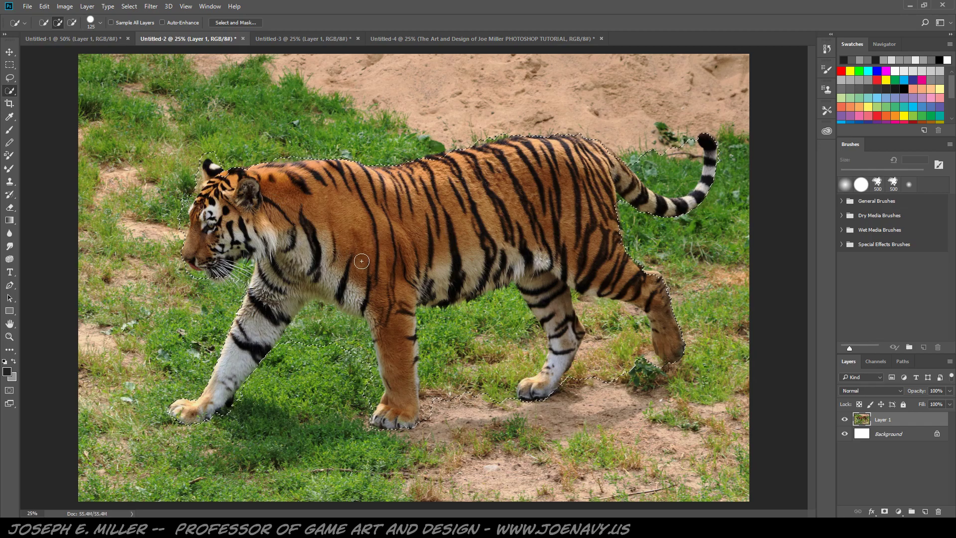
pyautogui.press('q')
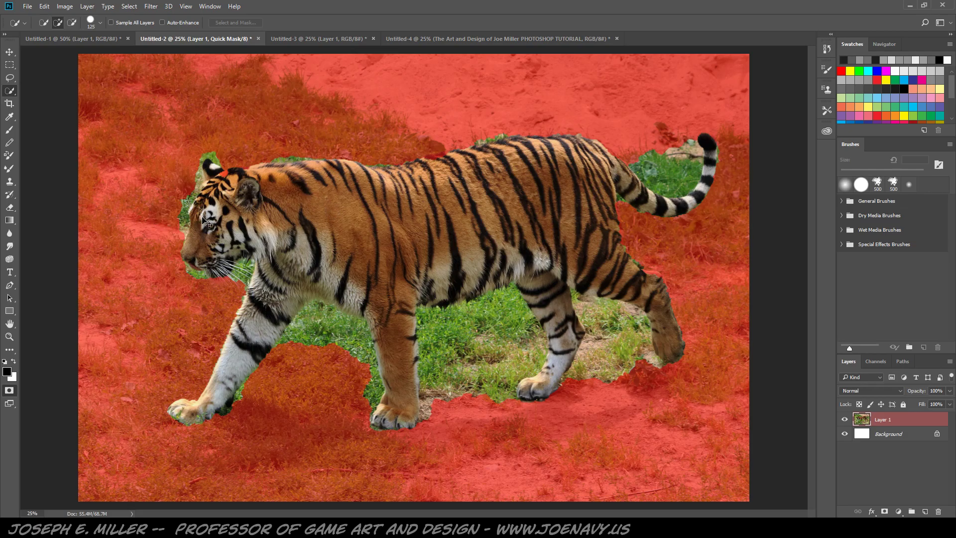
# - Set the Brush tool to 45 px and 100% opacity for refining the mask around the tiger's head
pyautogui.hotkey('ctrl', '+')
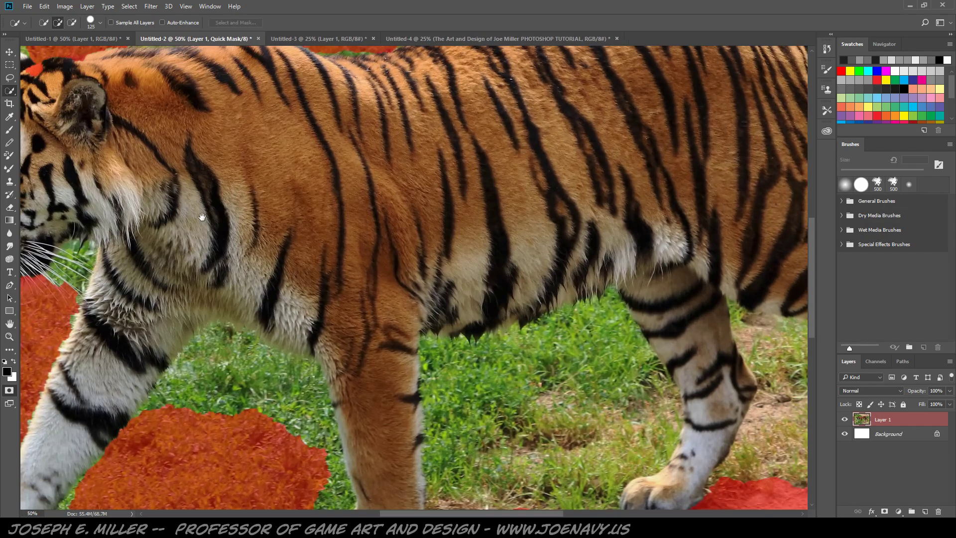
pyautogui.moveTo(198, 239); pyautogui.dragTo(513, 376)
pyautogui.moveTo(419, 279)
pyautogui.mouseDown()
pyautogui.moveTo(425, 315)
pyautogui.moveTo(454, 335)
pyautogui.mouseUp()
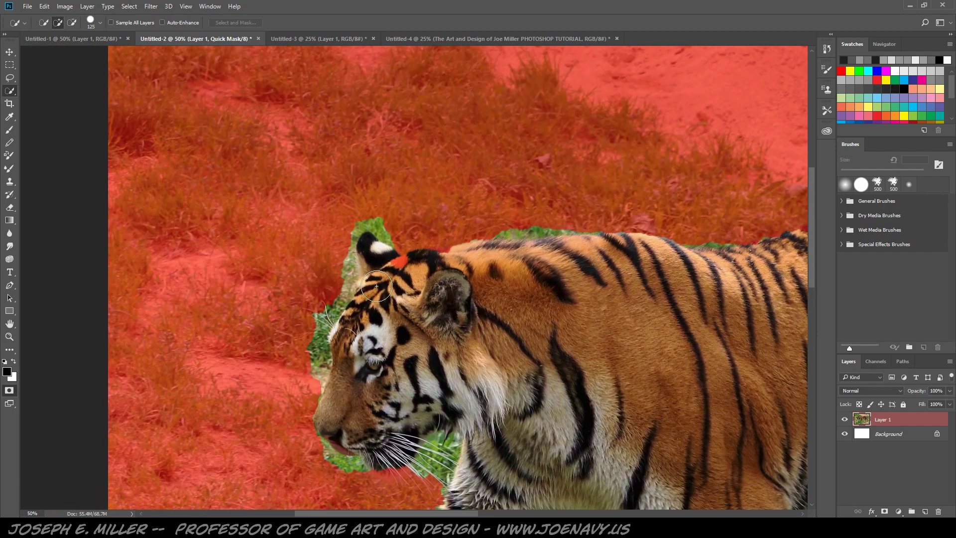
pyautogui.press('b')
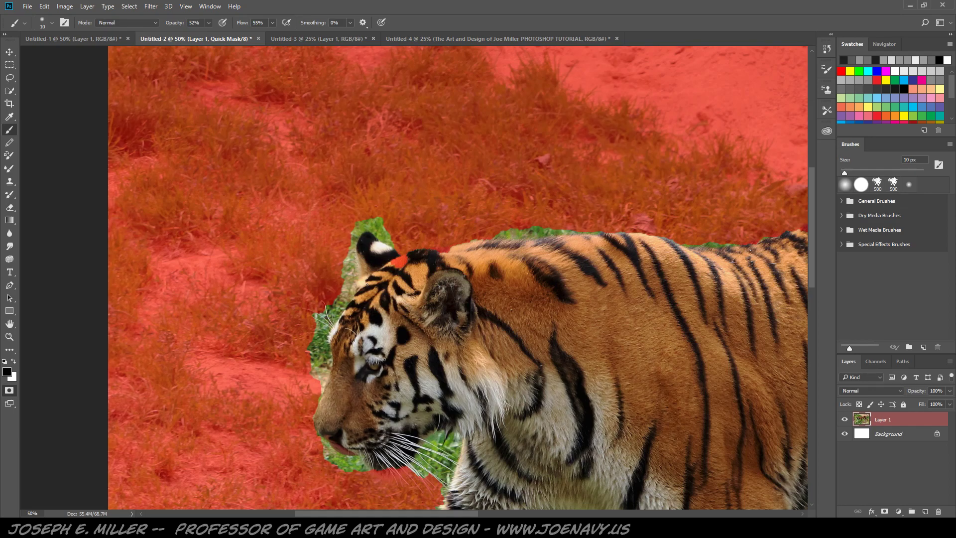
pyautogui.press(']')
pyautogui.press(']')
pyautogui.click(209, 23)
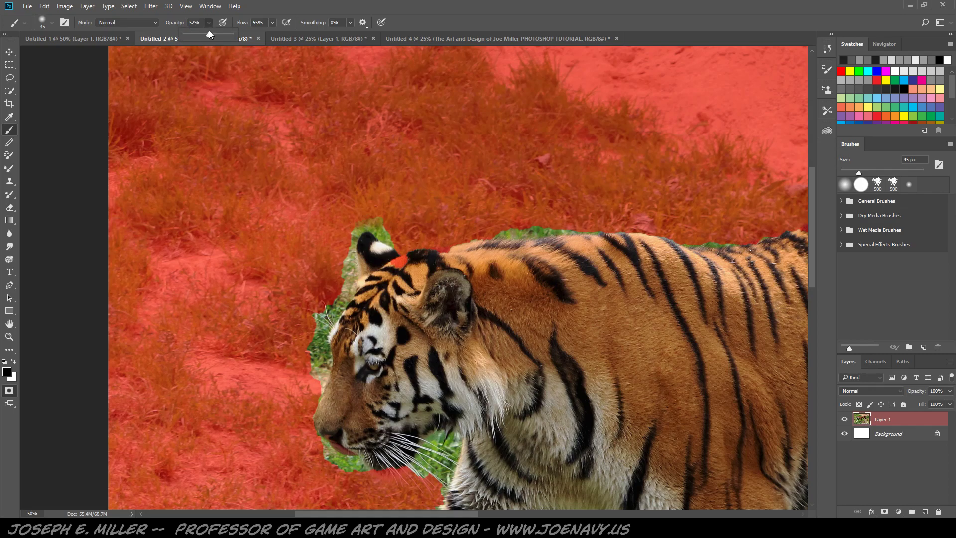
pyautogui.moveTo(209, 37); pyautogui.dragTo(239, 41)
# - Paint black in the quick mask over the grass around the tiger's far ear, forehead and bridge of the nose
pyautogui.moveTo(351, 222)
pyautogui.mouseDown()
pyautogui.moveTo(388, 222)
pyautogui.moveTo(371, 222)
pyautogui.mouseUp()
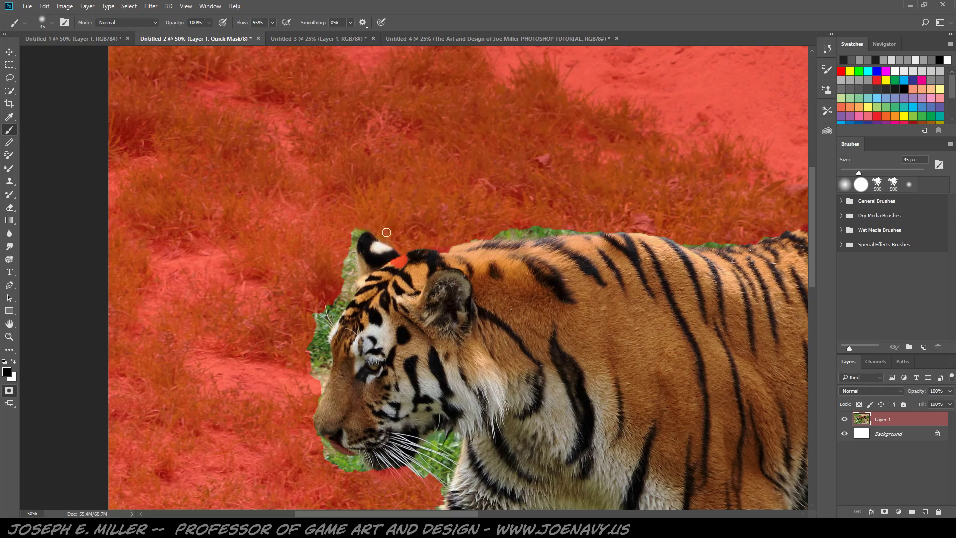
pyautogui.moveTo(387, 232)
pyautogui.mouseDown()
pyautogui.moveTo(353, 234)
pyautogui.moveTo(362, 230)
pyautogui.moveTo(353, 248)
pyautogui.moveTo(353, 238)
pyautogui.moveTo(357, 276)
pyautogui.moveTo(350, 252)
pyautogui.moveTo(355, 270)
pyautogui.moveTo(342, 275)
pyautogui.moveTo(351, 259)
pyautogui.moveTo(350, 299)
pyautogui.moveTo(328, 329)
pyautogui.moveTo(336, 295)
pyautogui.moveTo(311, 328)
pyautogui.moveTo(321, 308)
pyautogui.moveTo(330, 360)
pyautogui.moveTo(314, 407)
pyautogui.moveTo(307, 360)
pyautogui.mouseUp()
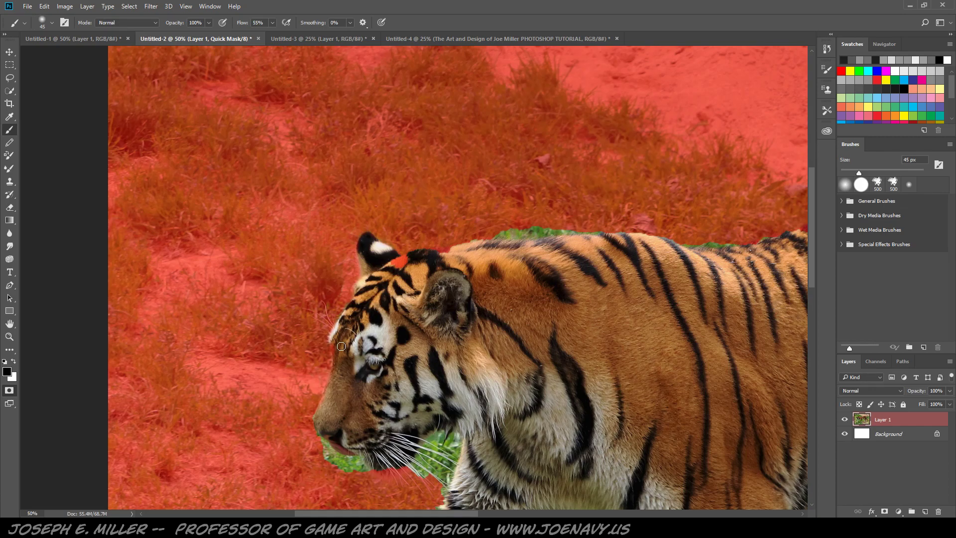
pyautogui.press('x')
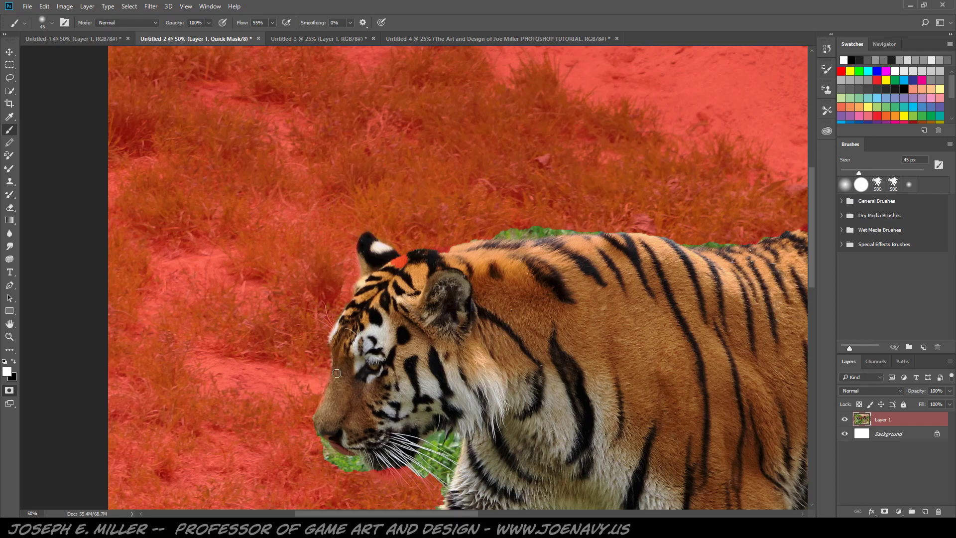
pyautogui.press('x')
pyautogui.press('x')
pyautogui.press('x')
# - Paint black over the strip of grass along the top of the tiger's neck and shoulders
pyautogui.moveTo(475, 237); pyautogui.dragTo(582, 231)
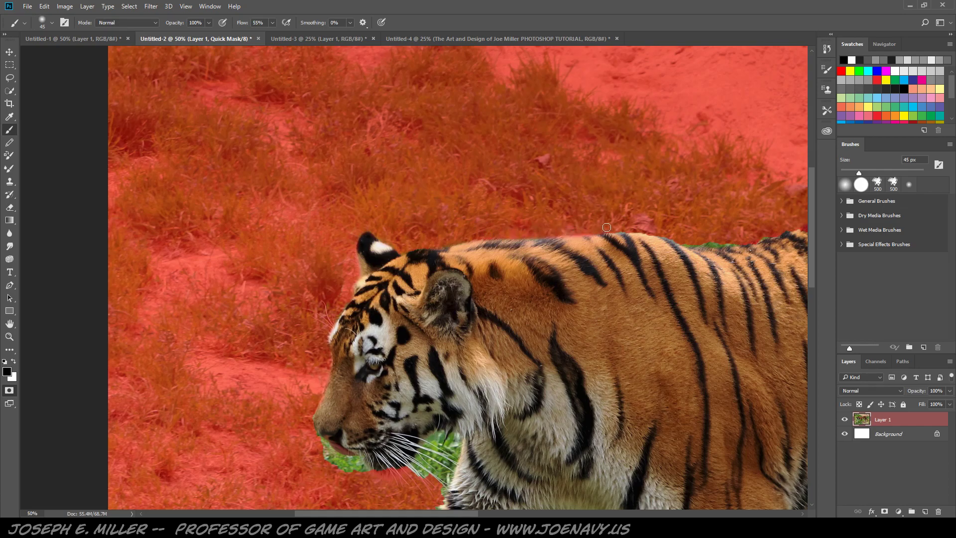
pyautogui.press('x')
pyautogui.press('x')
pyautogui.press('x')
# - Mask the leftover grass along the middle of the back with black and restore the covered fur there with white
pyautogui.moveTo(698, 305); pyautogui.dragTo(381, 334)
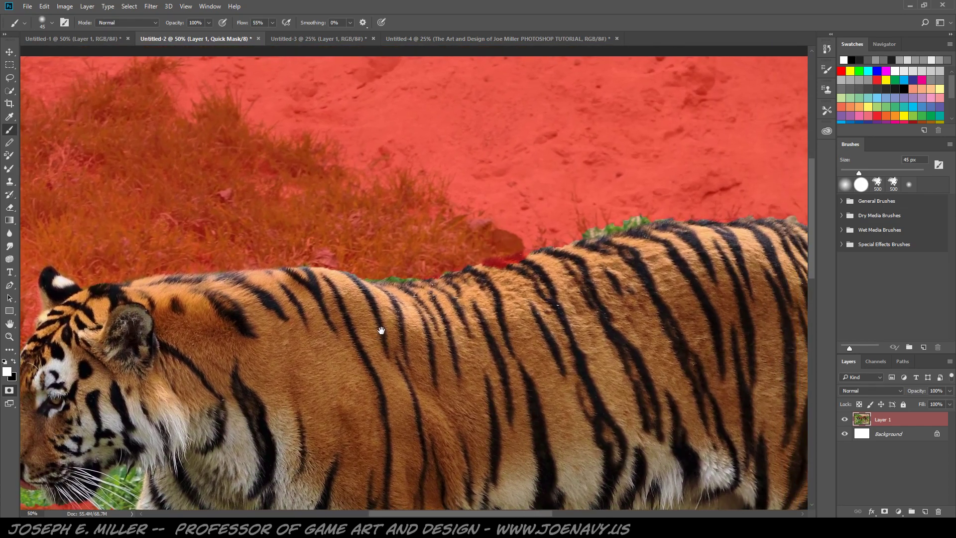
pyautogui.moveTo(367, 299); pyautogui.dragTo(357, 305)
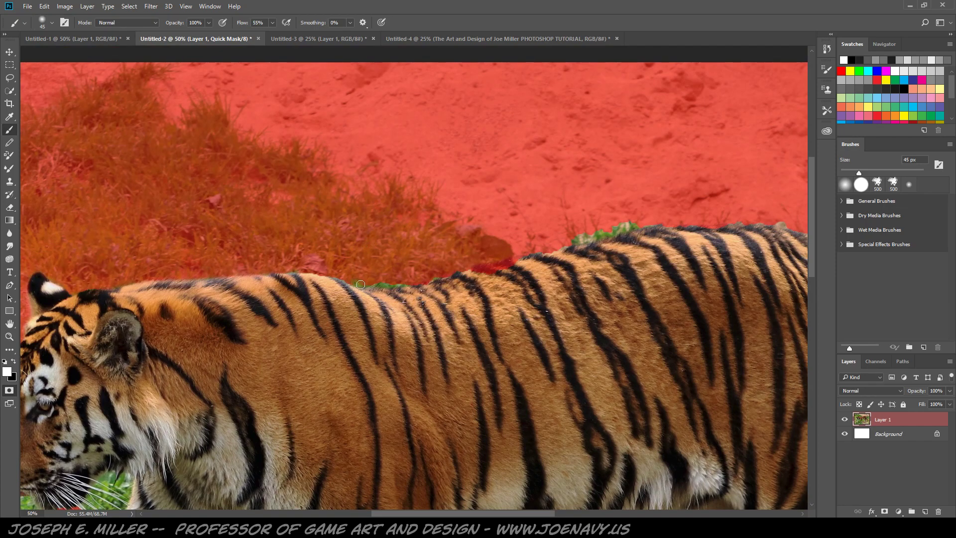
pyautogui.press('x')
pyautogui.moveTo(358, 283); pyautogui.dragTo(412, 280)
pyautogui.press('x')
pyautogui.moveTo(500, 268); pyautogui.dragTo(474, 275)
pyautogui.press('x')
pyautogui.moveTo(585, 233)
pyautogui.mouseDown()
pyautogui.moveTo(639, 219)
pyautogui.moveTo(579, 241)
pyautogui.mouseUp()
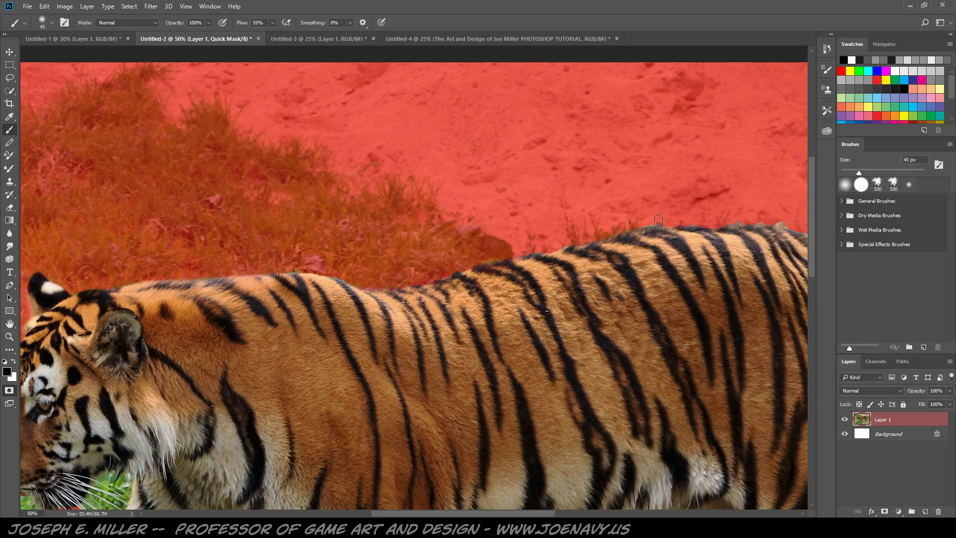
pyautogui.press('x')
pyautogui.press('x')
# - Restore the mask edge with white along the rump down to the base of the tail
pyautogui.moveTo(662, 277)
pyautogui.mouseDown()
pyautogui.moveTo(227, 309)
pyautogui.moveTo(257, 308)
pyautogui.mouseUp()
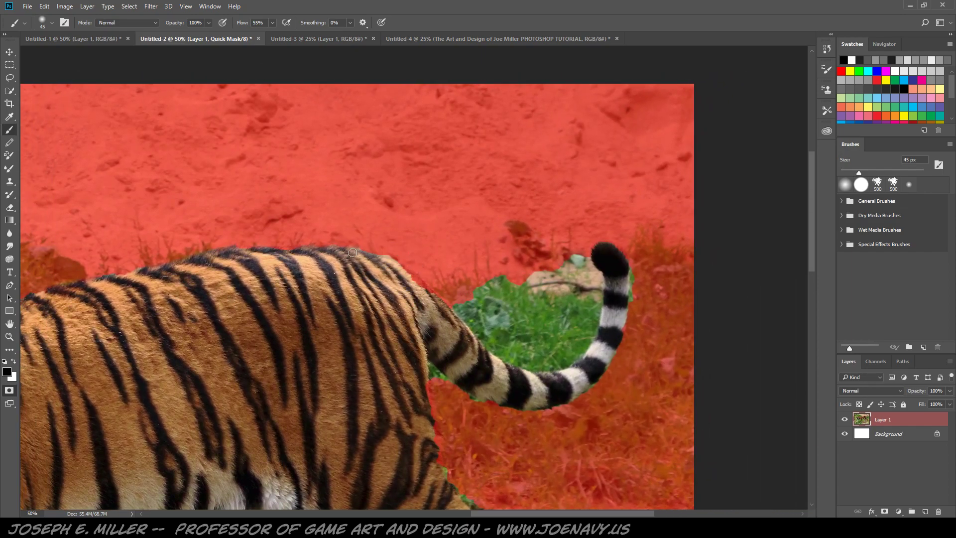
pyautogui.press('x')
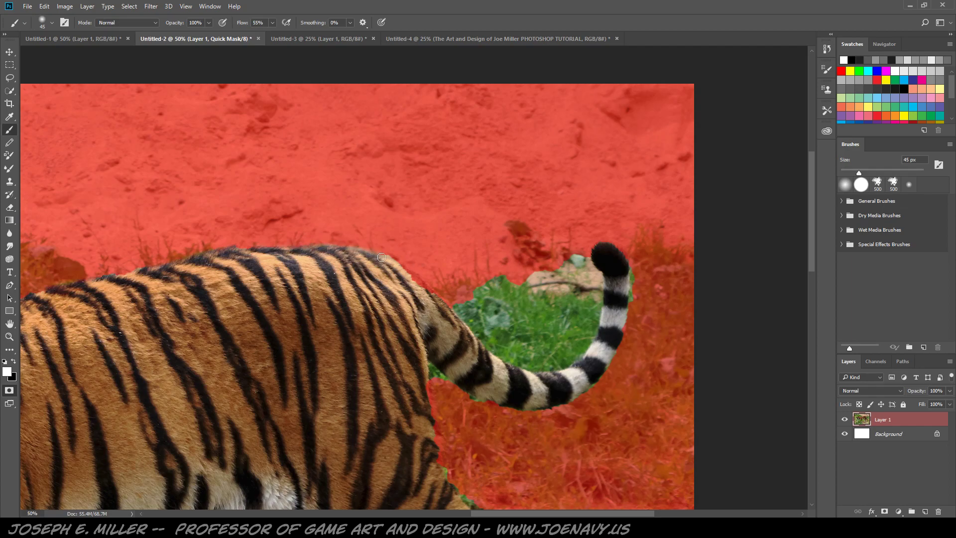
pyautogui.press('x')
pyautogui.press('x')
pyautogui.moveTo(394, 262); pyautogui.dragTo(428, 290)
# - Outline the background inside the tail's curve with the Polygonal Lasso tool and switch to the Paint Bucket tool
pyautogui.click(8, 79)
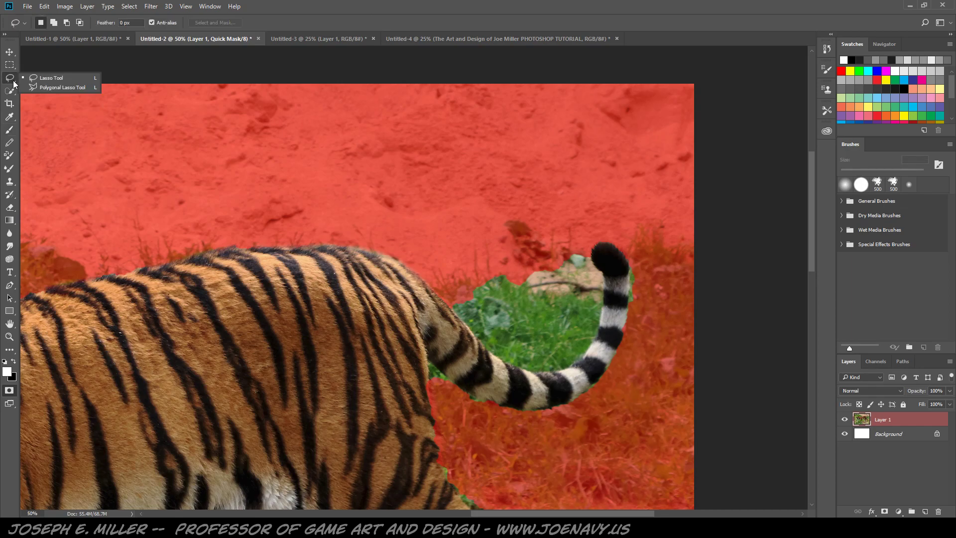
pyautogui.click(64, 88)
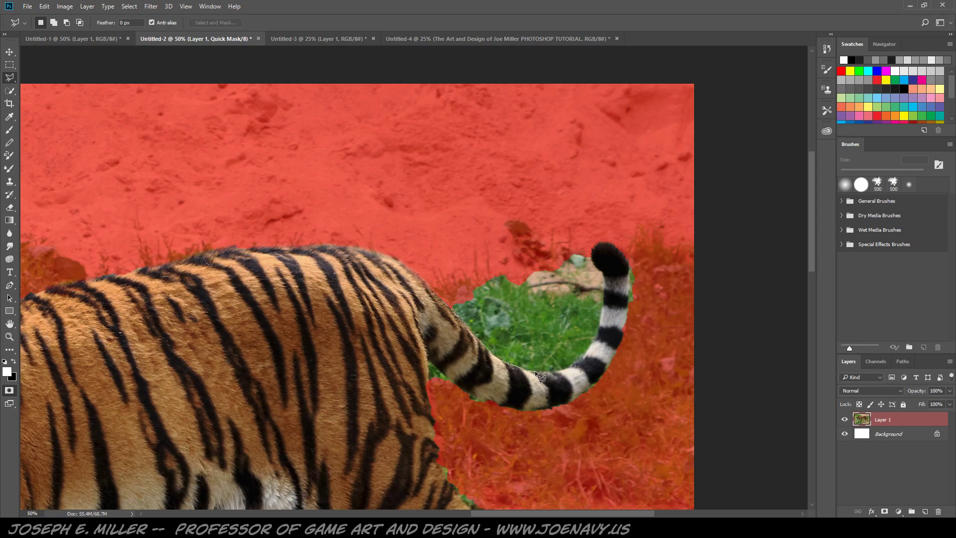
pyautogui.click(584, 354)
pyautogui.click(601, 272)
pyautogui.click(443, 300)
pyautogui.click(10, 220)
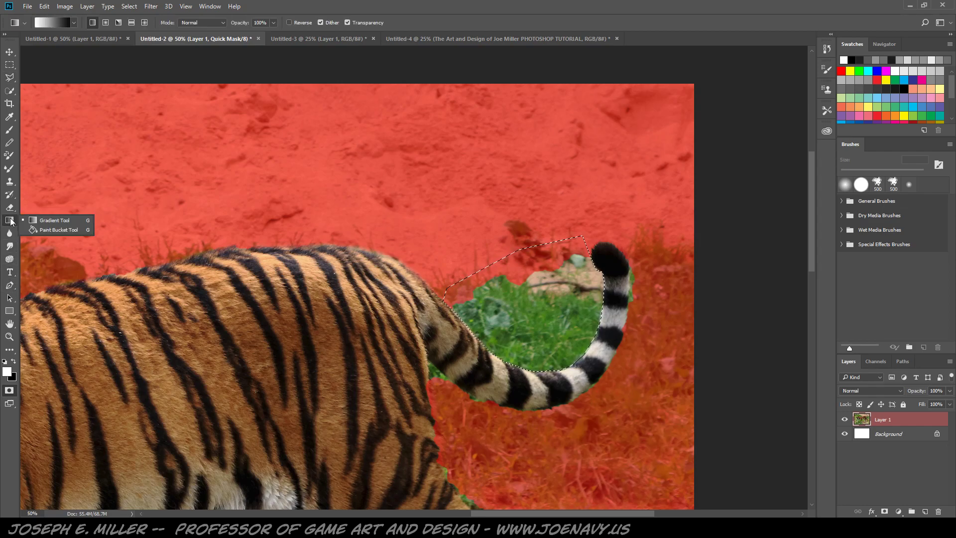
pyautogui.click(59, 230)
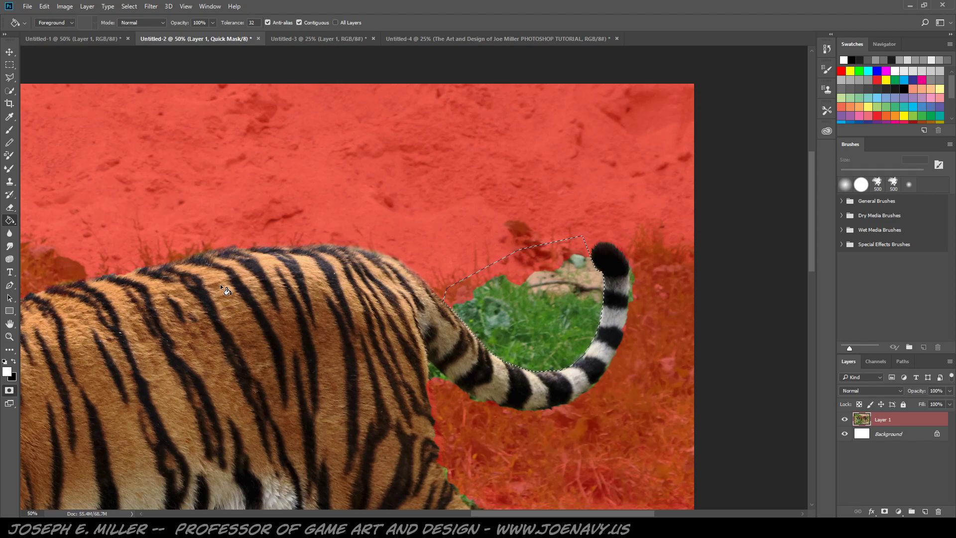
pyautogui.hotkey('shift', 'g')
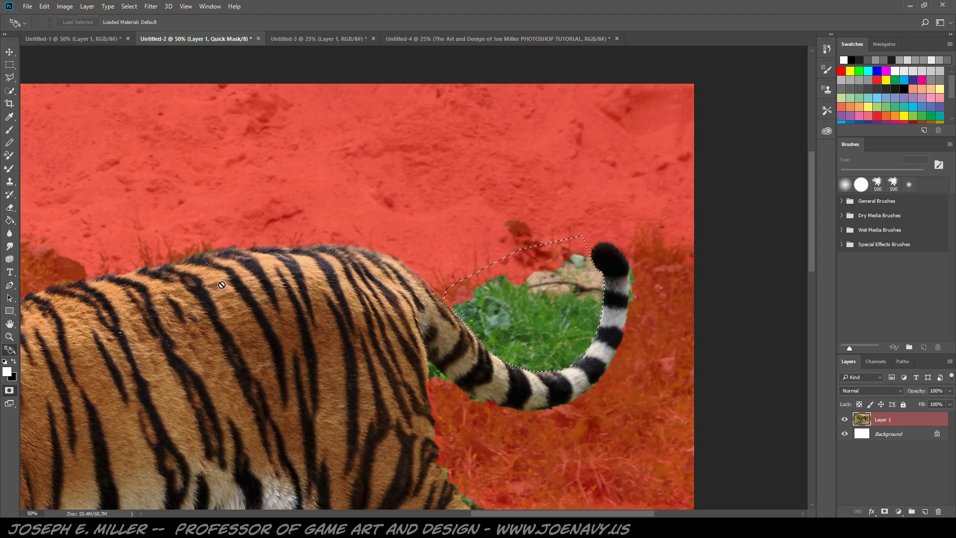
pyautogui.click(12, 221)
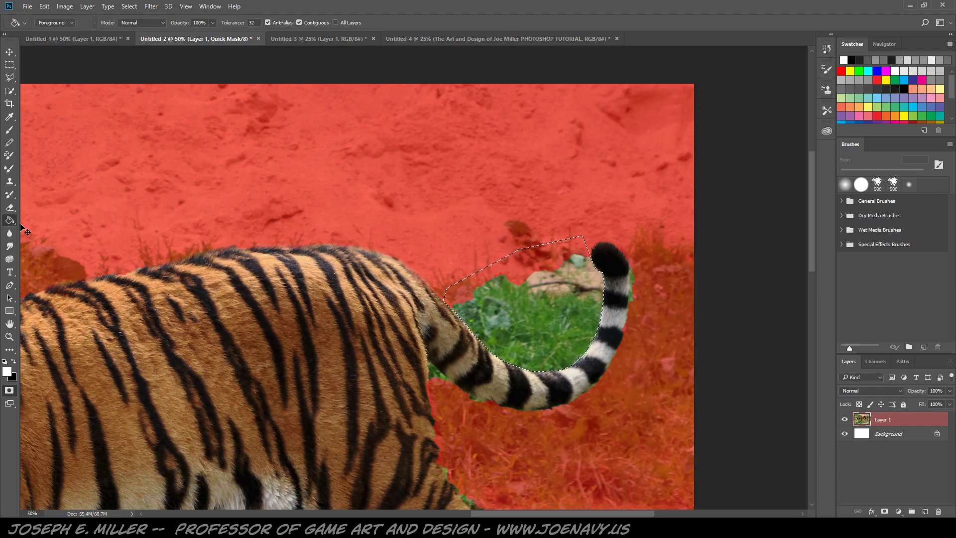
# - Exit the quick mask and place Layer 1 in a group
pyautogui.press('q')
pyautogui.hotkey('ctrl', 'g')
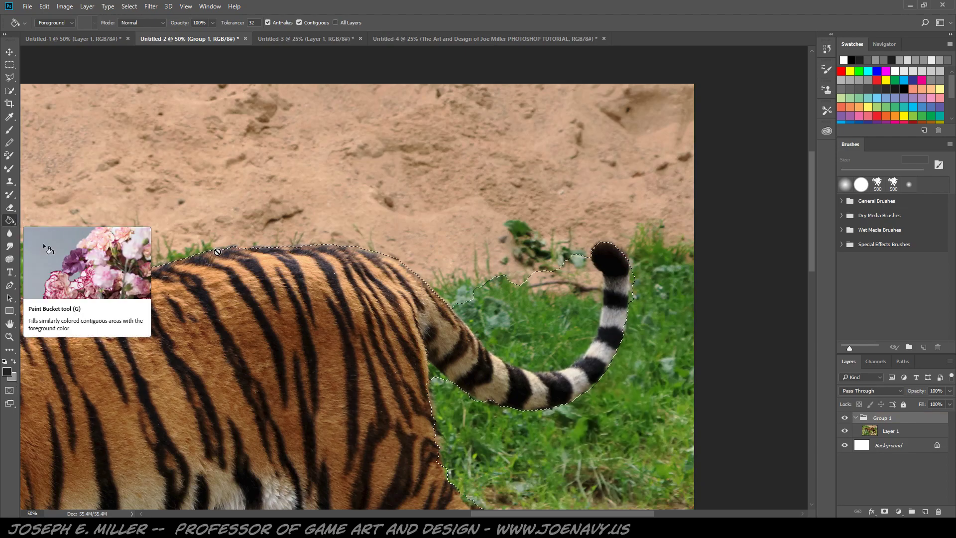
pyautogui.click(213, 233)
pyautogui.click(500, 201)
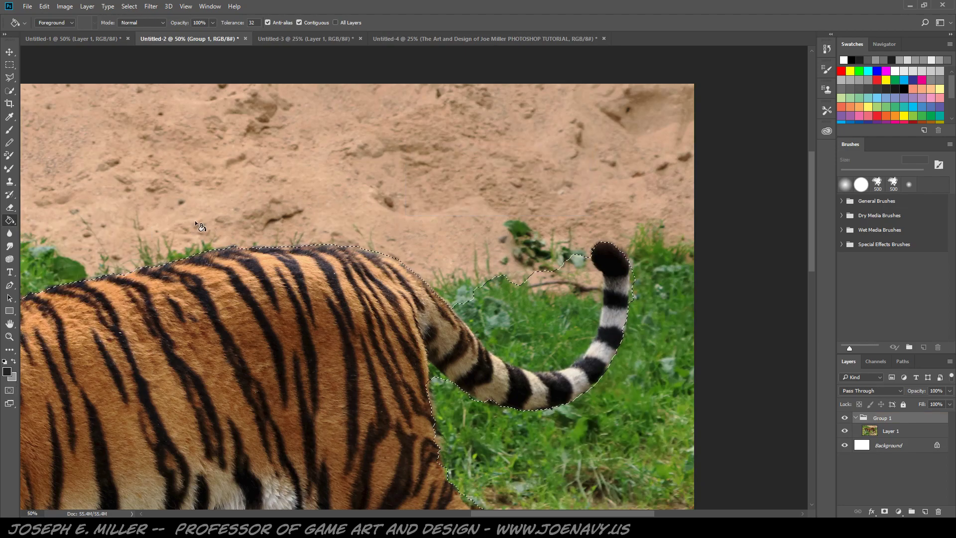
# - Display the tiger selection as a quick mask again and reactivate the Paint Bucket tool
pyautogui.press('q')
pyautogui.press('x')
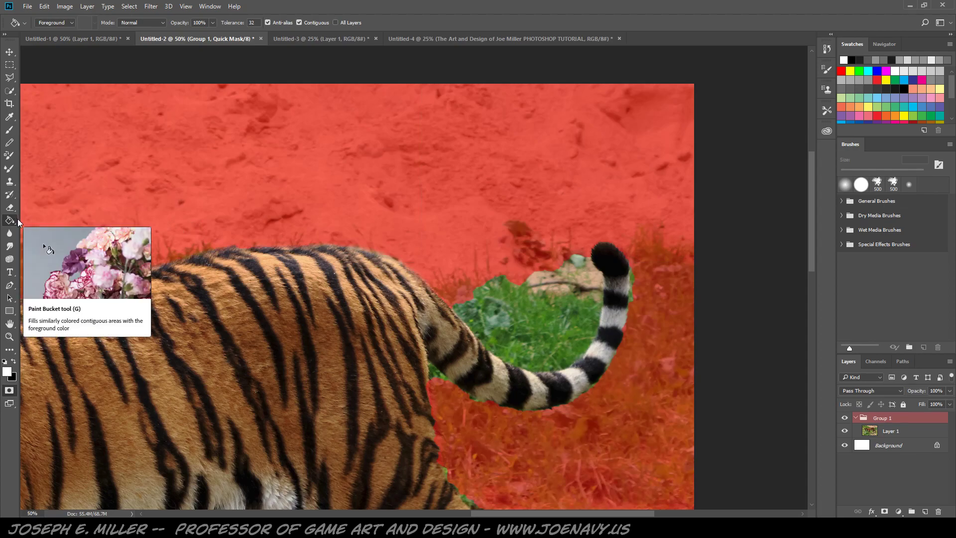
pyautogui.hotkey('shift', 'g')
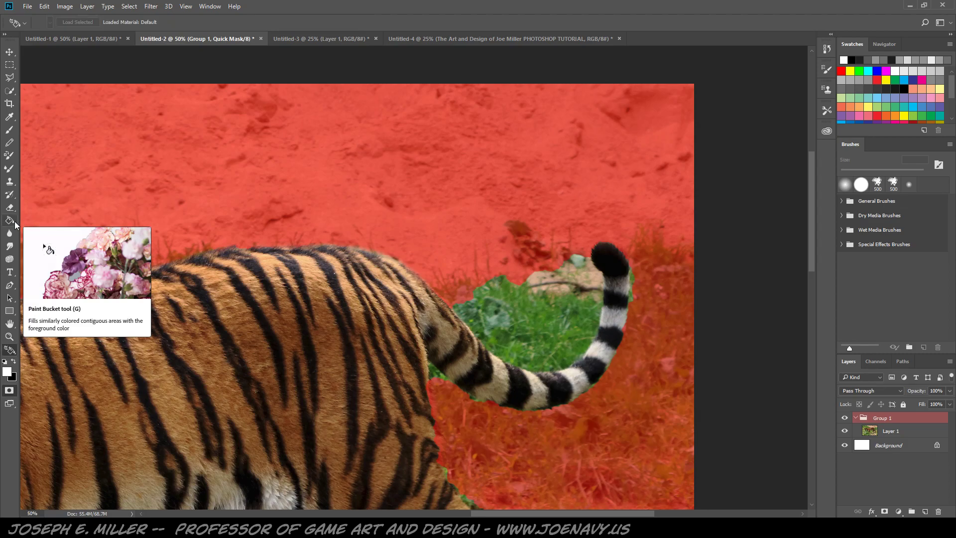
pyautogui.click(14, 223)
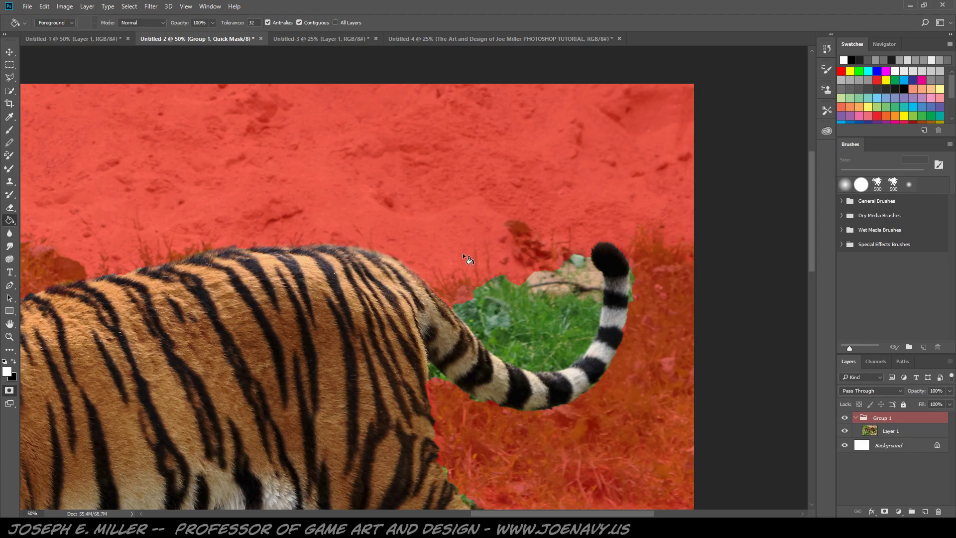
pyautogui.click(137, 7)
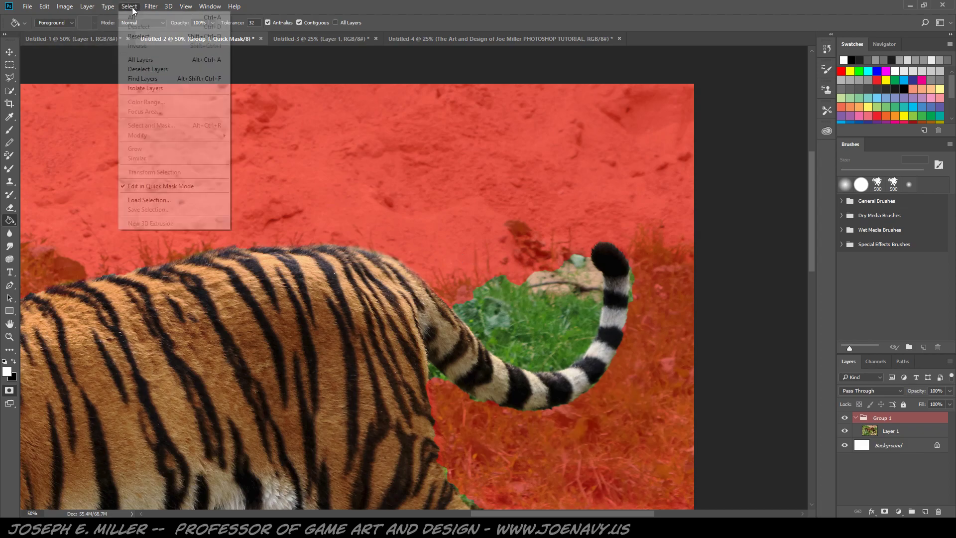
pyautogui.click(148, 34)
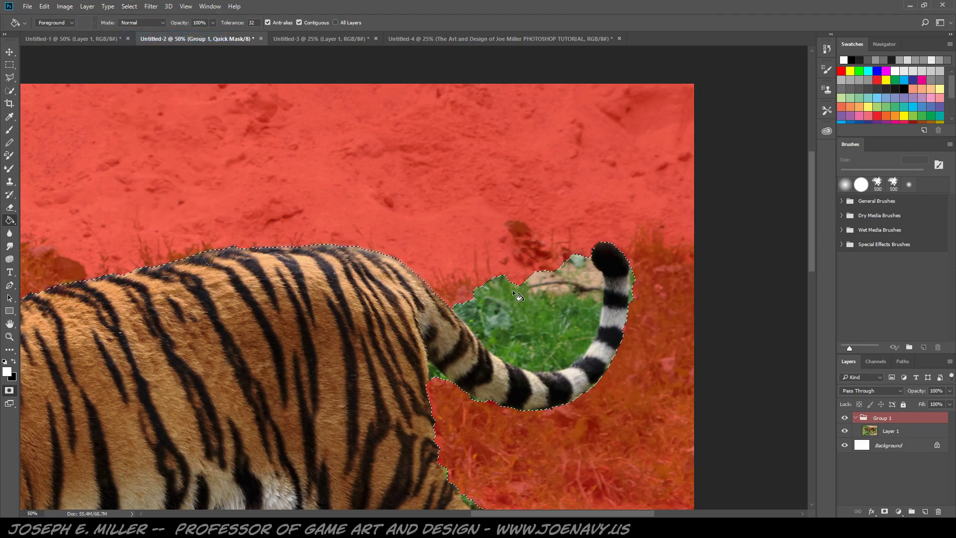
pyautogui.hotkey('ctrl', 'd')
# - Outline the background inside the tail's curve with the Polygonal Lasso, fill it with black in the quick mask, and deselect
pyautogui.click(9, 77)
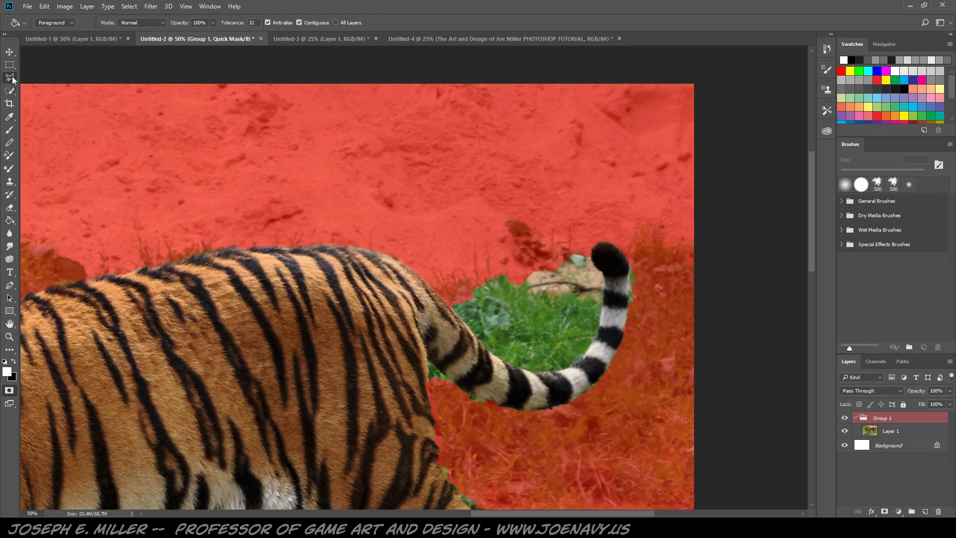
pyautogui.click(449, 305)
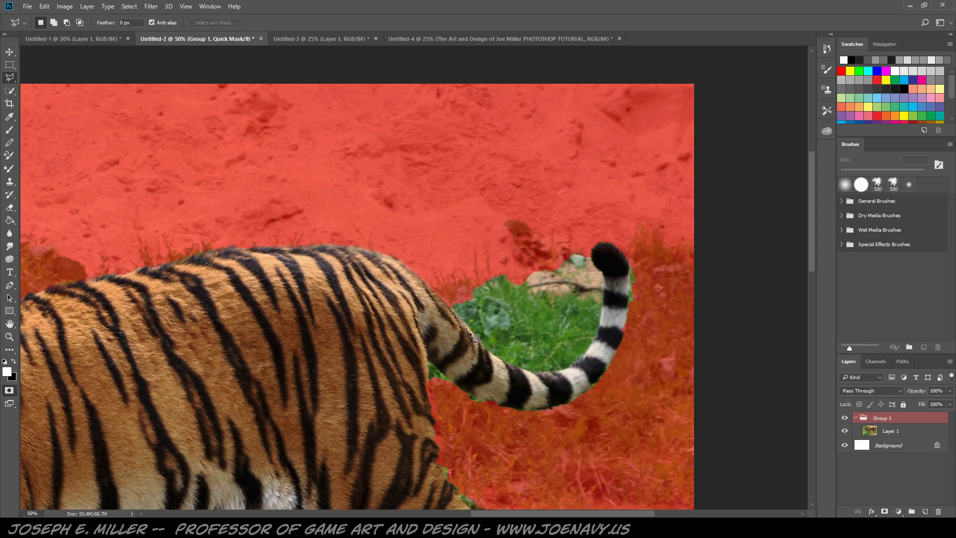
pyautogui.click(505, 363)
pyautogui.click(563, 369)
pyautogui.click(593, 349)
pyautogui.click(603, 309)
pyautogui.click(447, 303)
pyautogui.press('g')
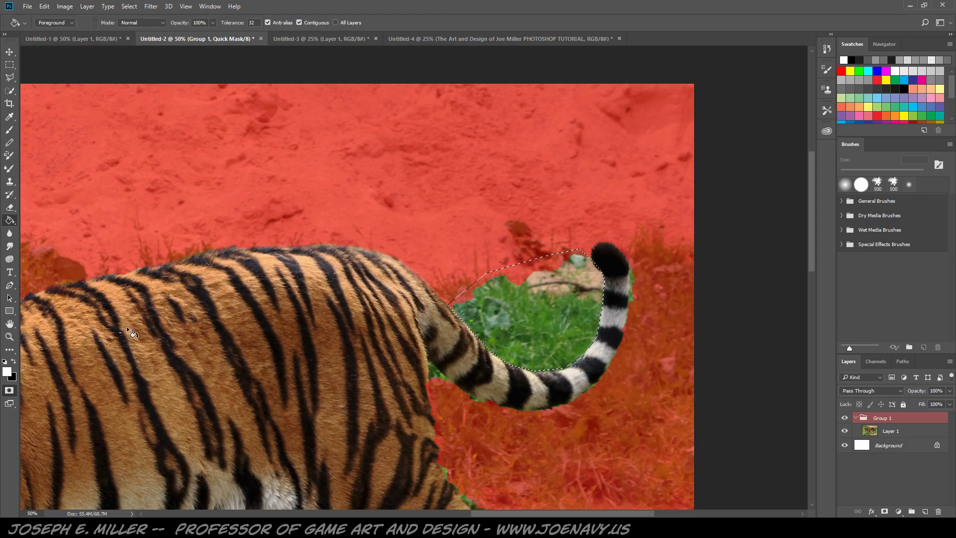
pyautogui.press('x')
pyautogui.click(495, 305)
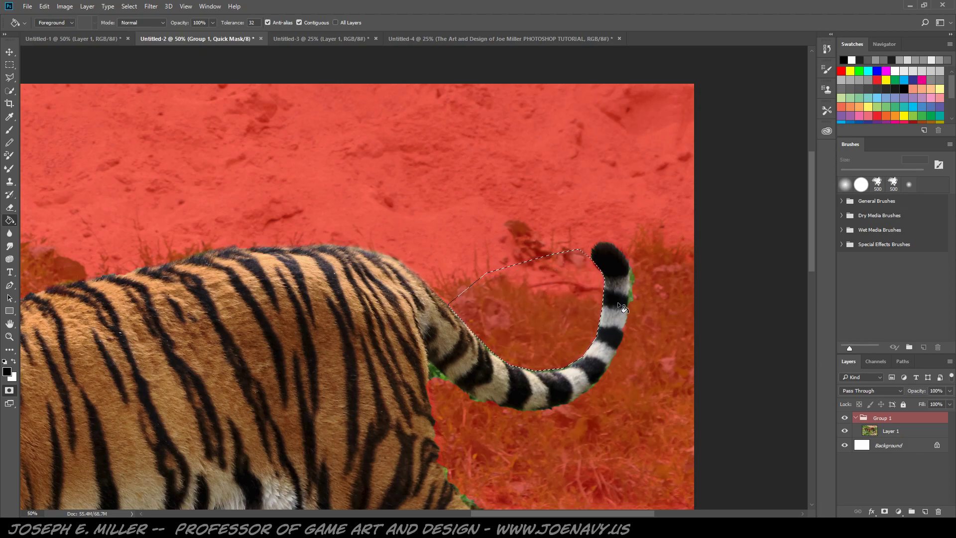
pyautogui.hotkey('ctrl', 'd')
# - Lasso the grass sliver along the tail's outer edge near the tip, fill it with black, and switch to the Brush tool
pyautogui.click(12, 80)
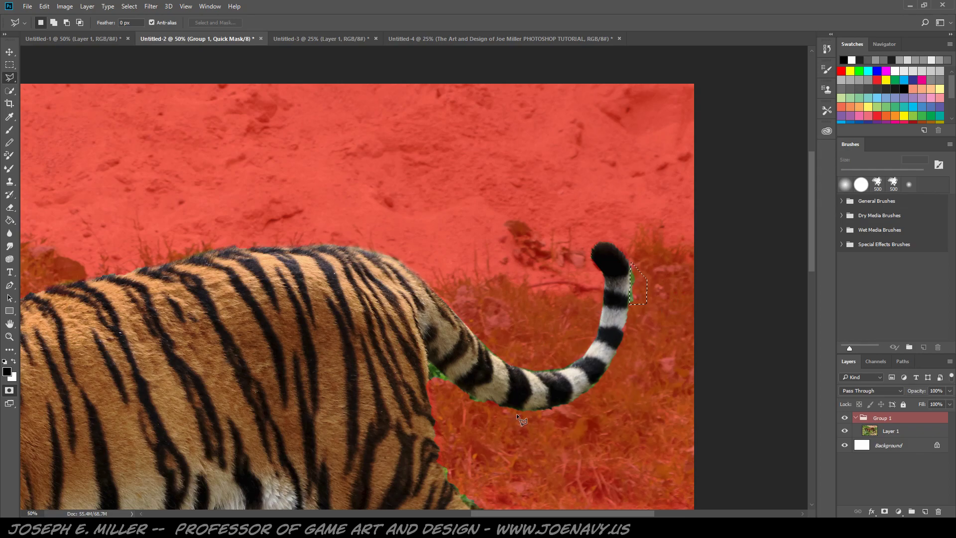
pyautogui.press('g')
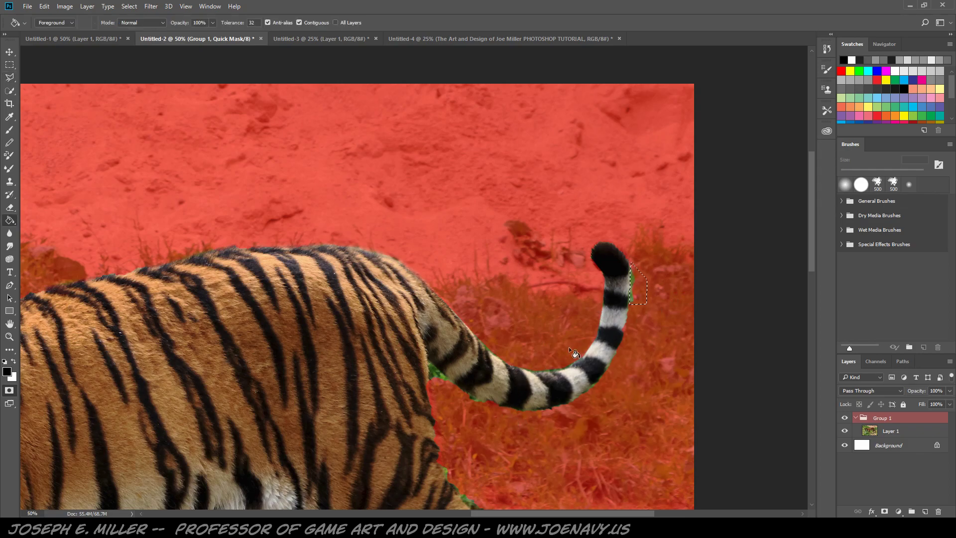
pyautogui.click(641, 288)
pyautogui.press('b')
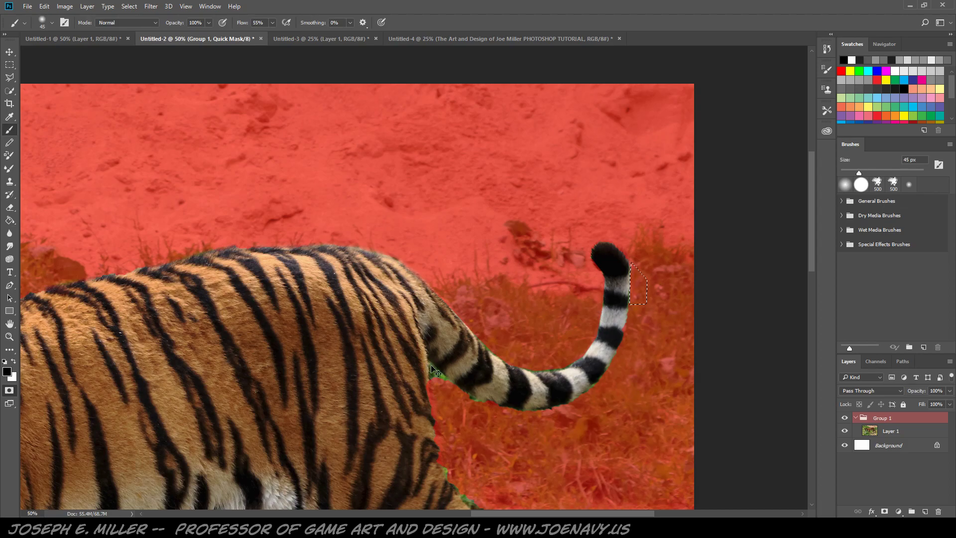
# - Deselect, then brush black over the leftover grass slivers beneath the tail and along the rump in the quick mask
pyautogui.hotkey('ctrl', 'd')
pyautogui.moveTo(431, 365)
pyautogui.mouseDown()
pyautogui.moveTo(434, 386)
pyautogui.moveTo(443, 379)
pyautogui.moveTo(477, 405)
pyautogui.mouseUp()
pyautogui.moveTo(552, 405)
pyautogui.mouseDown()
pyautogui.moveTo(451, 397)
pyautogui.moveTo(449, 478)
pyautogui.moveTo(447, 460)
pyautogui.mouseUp()
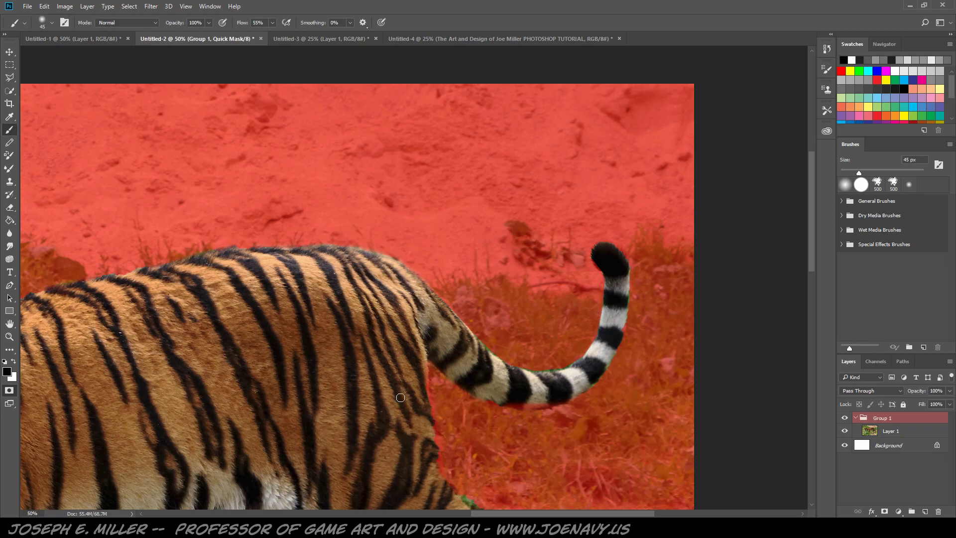
pyautogui.press('x')
pyautogui.press('x')
# - Clean up the mask around the raised hind leg, covering the grass behind the thigh with black and restoring the leg's edge with white
pyautogui.moveTo(487, 495); pyautogui.dragTo(458, 232)
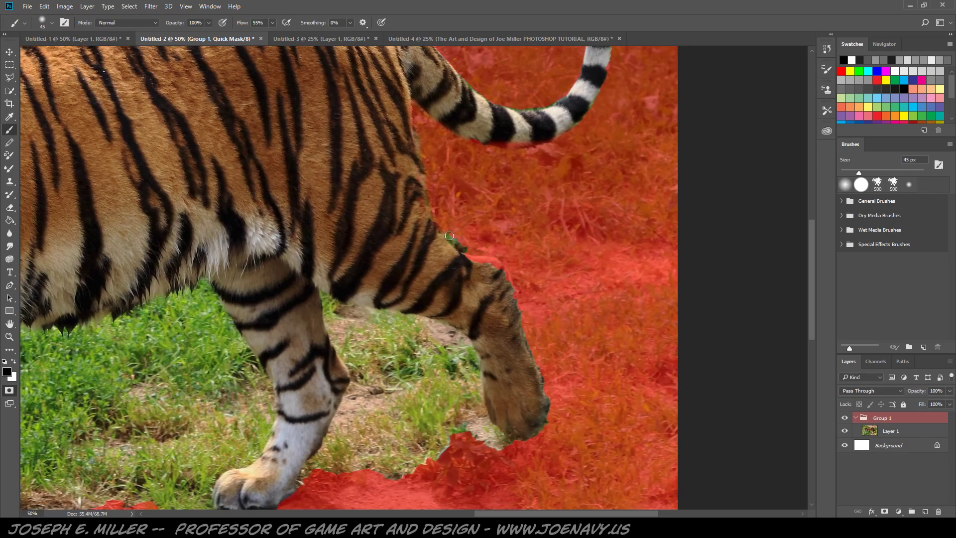
pyautogui.press('x')
pyautogui.press('x')
pyautogui.press('x')
pyautogui.moveTo(491, 262)
pyautogui.mouseDown()
pyautogui.moveTo(512, 291)
pyautogui.moveTo(537, 395)
pyautogui.moveTo(529, 420)
pyautogui.mouseUp()
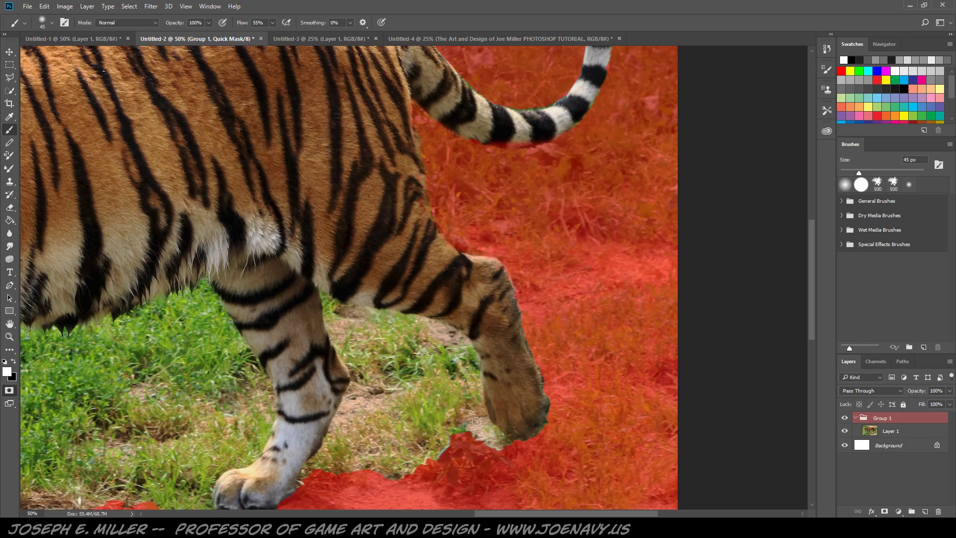
# - Paint a black outline along both hind legs around the gap between them, restoring overpainted fur on the thigh's underside with white
pyautogui.press('x')
pyautogui.moveTo(348, 311)
pyautogui.mouseDown()
pyautogui.moveTo(327, 296)
pyautogui.moveTo(466, 340)
pyautogui.moveTo(493, 431)
pyautogui.moveTo(512, 443)
pyautogui.moveTo(483, 417)
pyautogui.moveTo(462, 343)
pyautogui.moveTo(308, 291)
pyautogui.mouseUp()
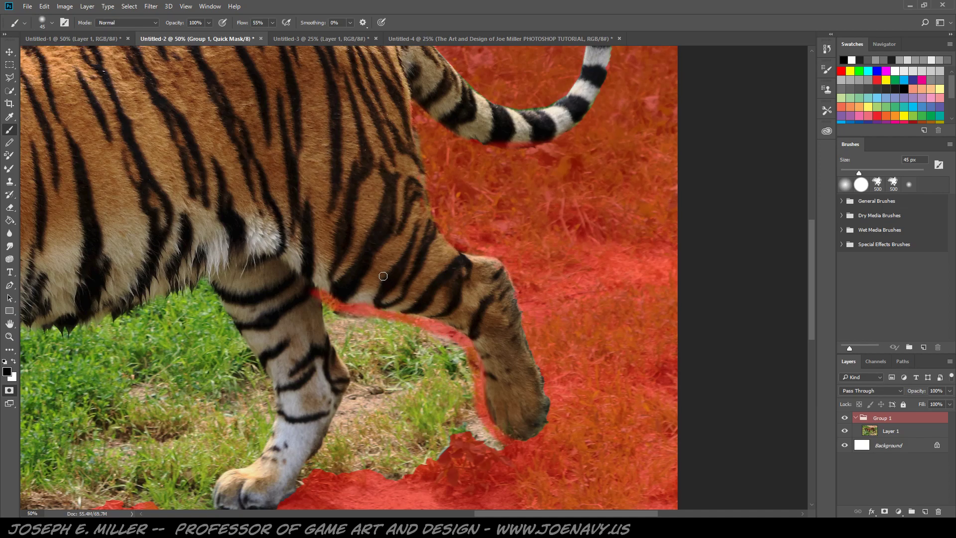
pyautogui.press('x')
pyautogui.moveTo(348, 303); pyautogui.dragTo(423, 315)
pyautogui.moveTo(315, 290)
pyautogui.mouseDown()
pyautogui.moveTo(355, 379)
pyautogui.moveTo(300, 492)
pyautogui.moveTo(354, 382)
pyautogui.moveTo(327, 304)
pyautogui.mouseUp()
pyautogui.press('x')
pyautogui.press('x')
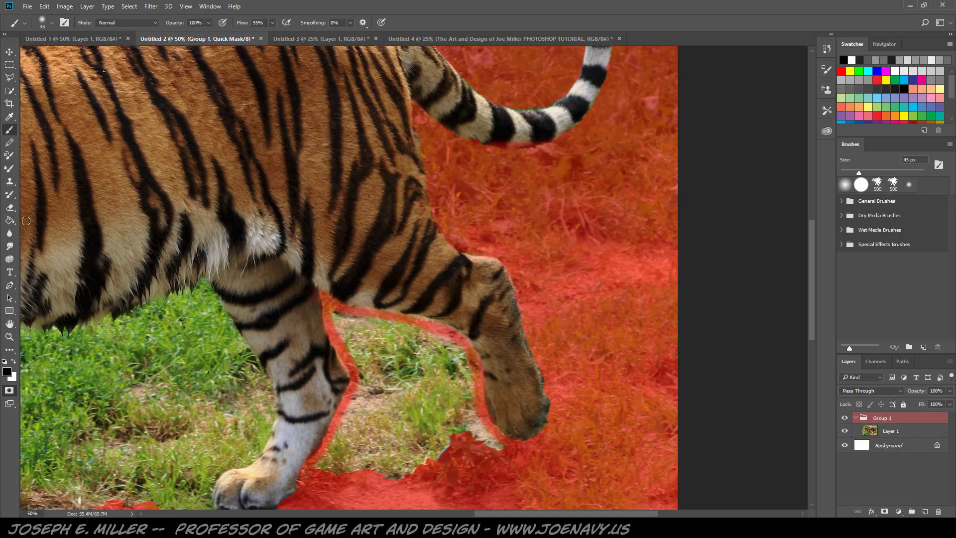
# - Fill the outlined gap between the hind legs and its remaining thin edge line with black using the Paint Bucket
pyautogui.press('g')
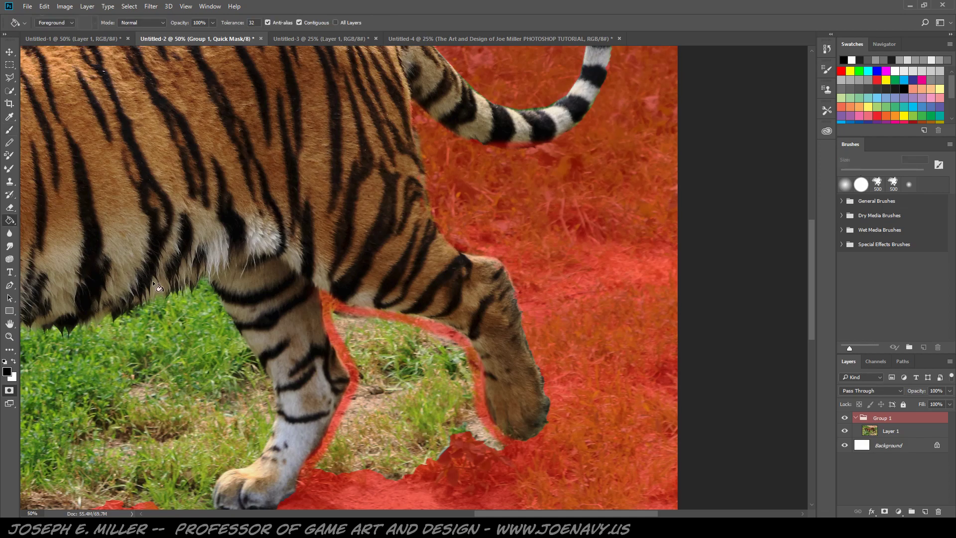
pyautogui.click(390, 365)
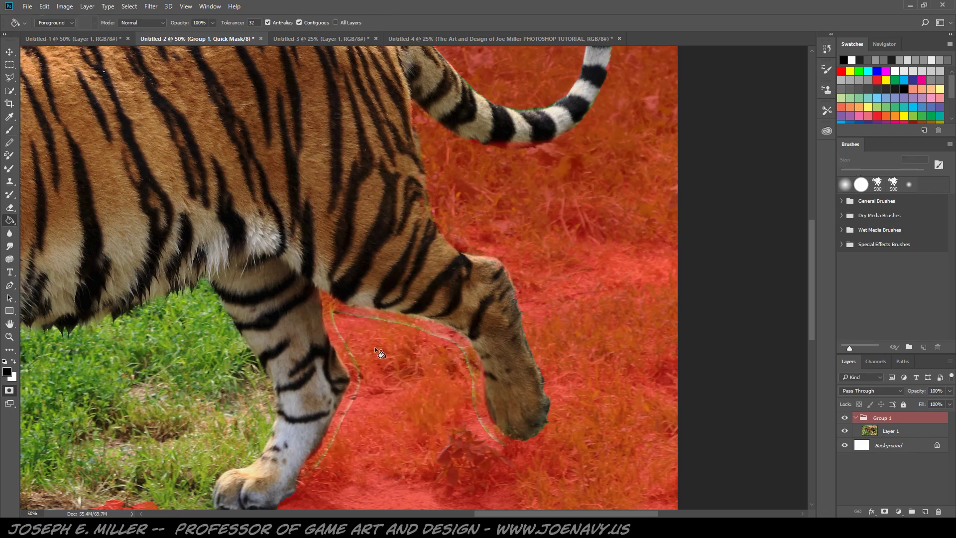
pyautogui.click(395, 322)
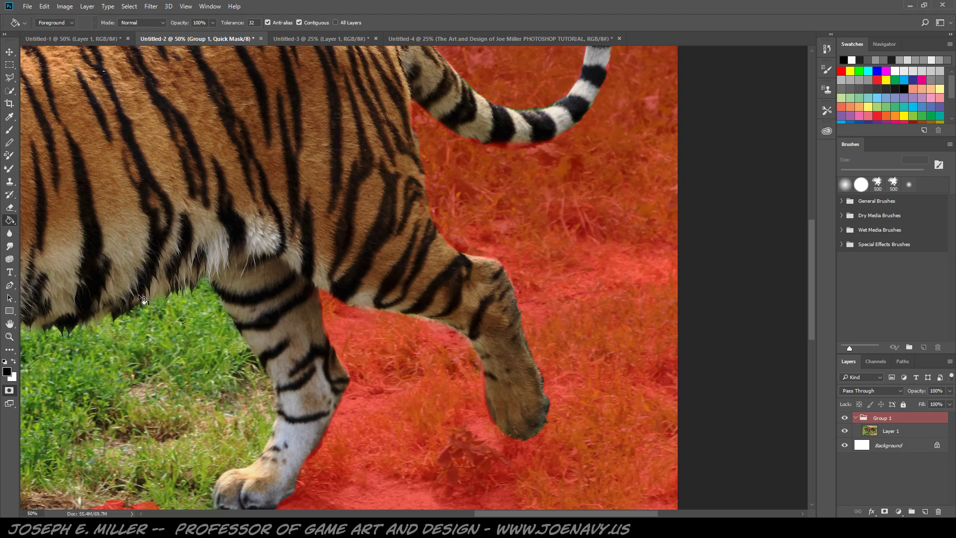
pyautogui.press('b')
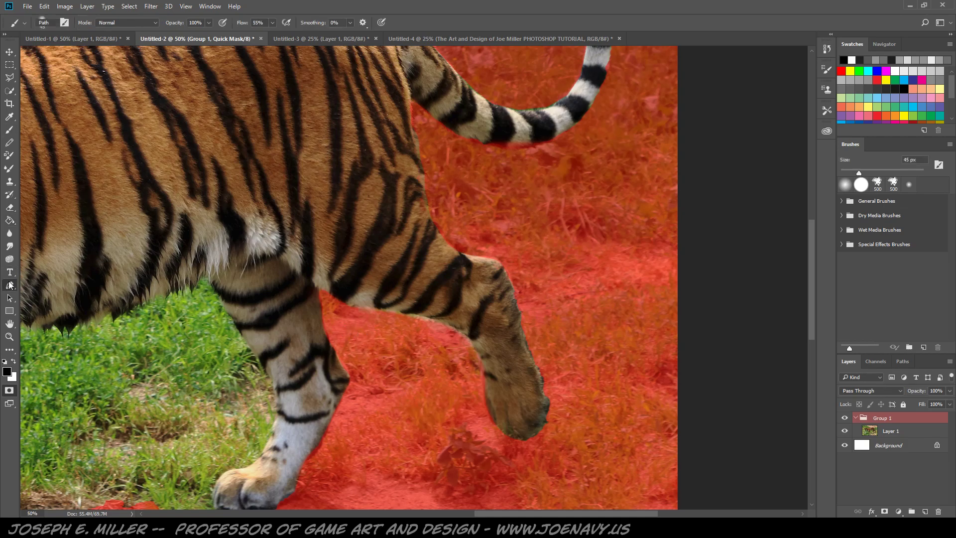
pyautogui.click(9, 285)
pyautogui.moveTo(173, 342); pyautogui.dragTo(438, 230)
pyautogui.click(438, 226)
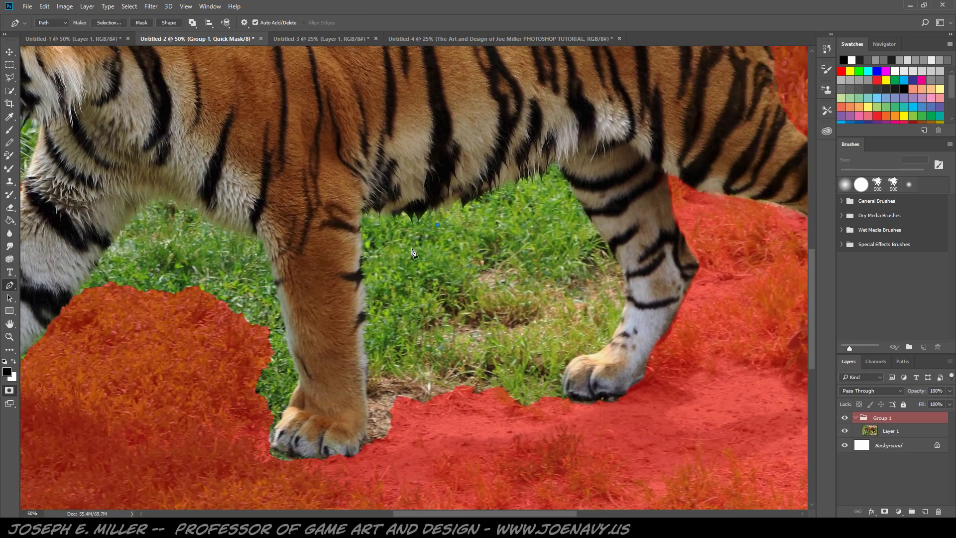
pyautogui.click(10, 51)
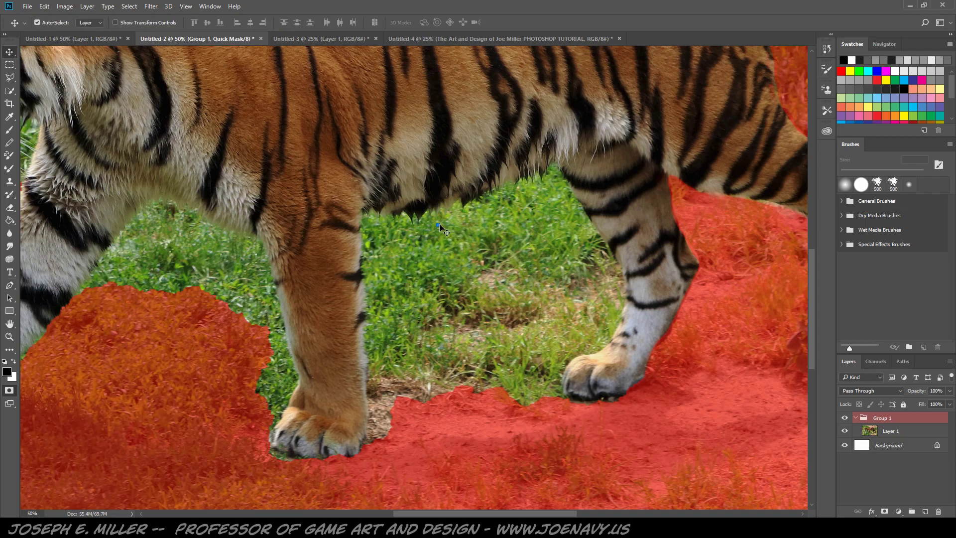
pyautogui.press('ctrl')
# - Brush a black outline along the belly and the facing front and hind legs, and fill the enclosed grass and edge line with black
pyautogui.press('b')
pyautogui.moveTo(375, 217)
pyautogui.mouseDown()
pyautogui.moveTo(471, 208)
pyautogui.moveTo(558, 168)
pyautogui.moveTo(622, 287)
pyautogui.moveTo(608, 336)
pyautogui.moveTo(571, 358)
pyautogui.moveTo(554, 392)
pyautogui.moveTo(525, 407)
pyautogui.moveTo(428, 415)
pyautogui.moveTo(372, 445)
pyautogui.moveTo(365, 221)
pyautogui.moveTo(441, 218)
pyautogui.moveTo(561, 175)
pyautogui.mouseUp()
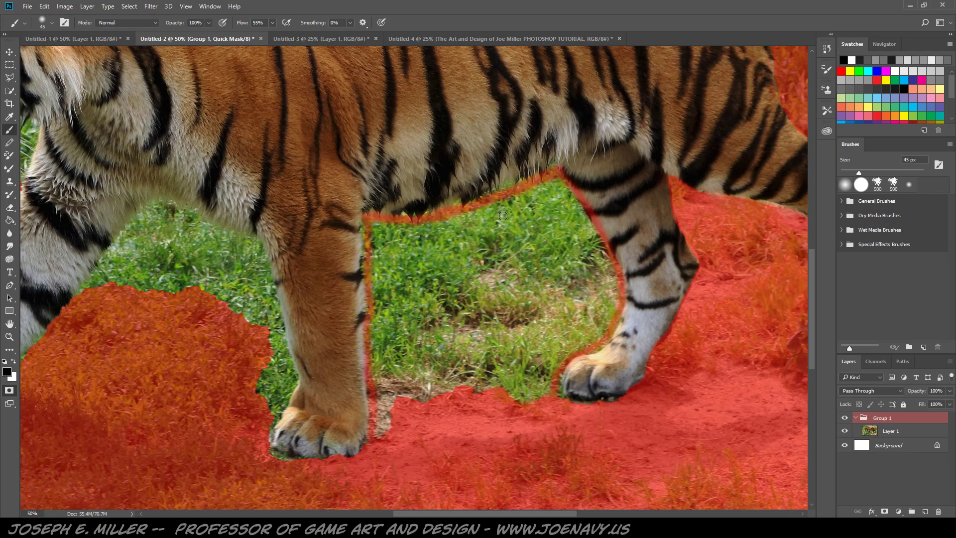
pyautogui.press('g')
pyautogui.click(491, 280)
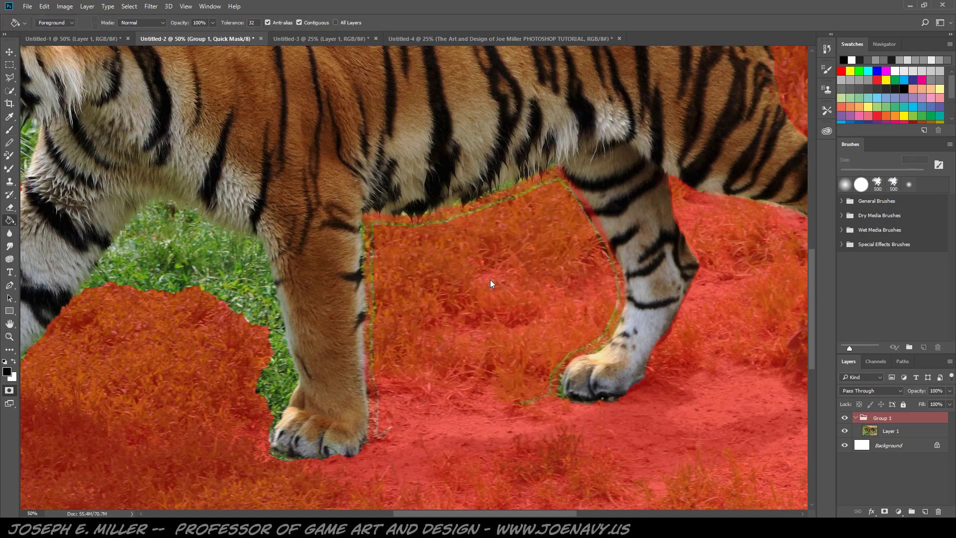
pyautogui.click(449, 221)
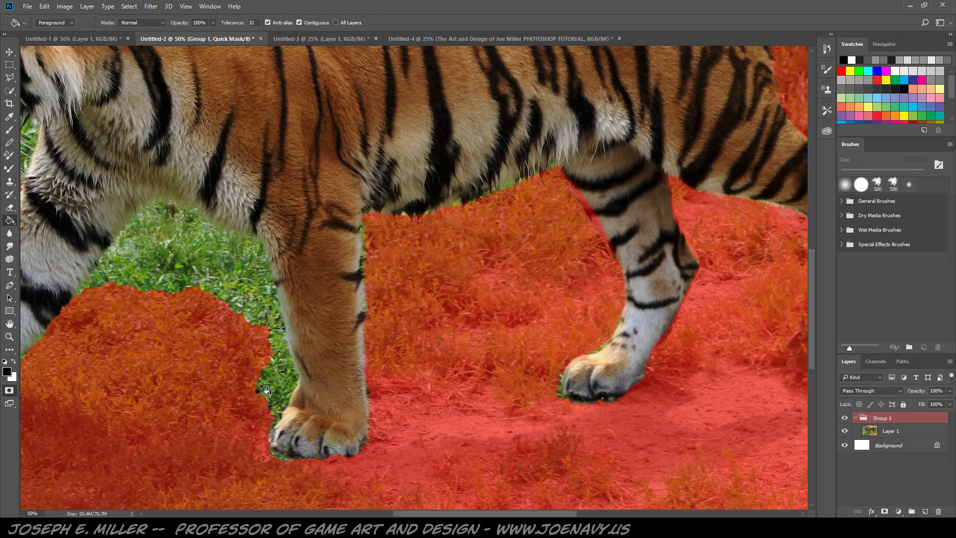
# - Brush a black outline around the gap between the front legs and fill the enclosed grass and edge line with the Paint Bucket
pyautogui.press('b')
pyautogui.moveTo(208, 407)
pyautogui.mouseDown()
pyautogui.moveTo(474, 420)
pyautogui.moveTo(557, 463)
pyautogui.mouseUp()
pyautogui.moveTo(443, 239)
pyautogui.mouseDown()
pyautogui.moveTo(308, 410)
pyautogui.moveTo(302, 433)
pyautogui.moveTo(309, 426)
pyautogui.mouseUp()
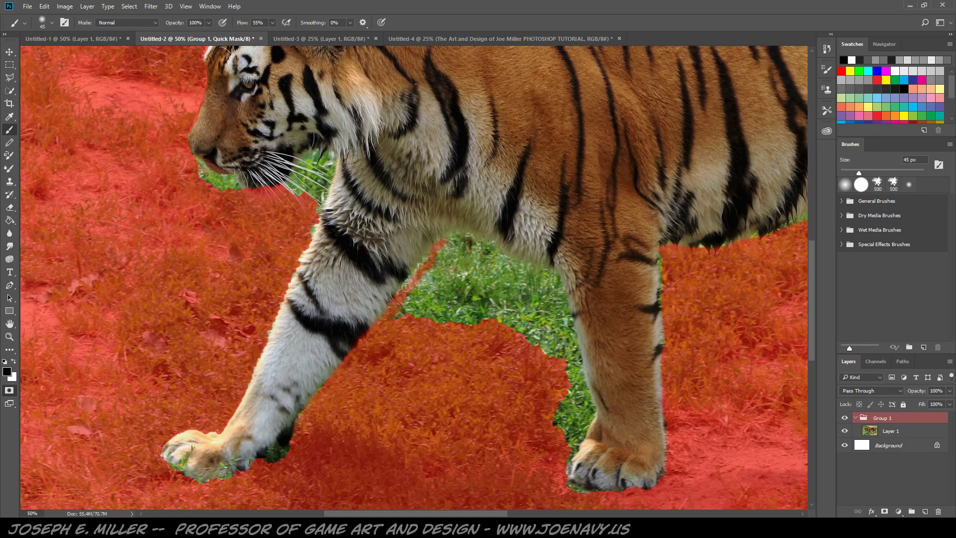
pyautogui.moveTo(426, 257)
pyautogui.mouseDown()
pyautogui.moveTo(451, 239)
pyautogui.moveTo(486, 248)
pyautogui.moveTo(546, 271)
pyautogui.moveTo(563, 294)
pyautogui.moveTo(589, 404)
pyautogui.moveTo(564, 464)
pyautogui.moveTo(567, 484)
pyautogui.moveTo(588, 493)
pyautogui.mouseUp()
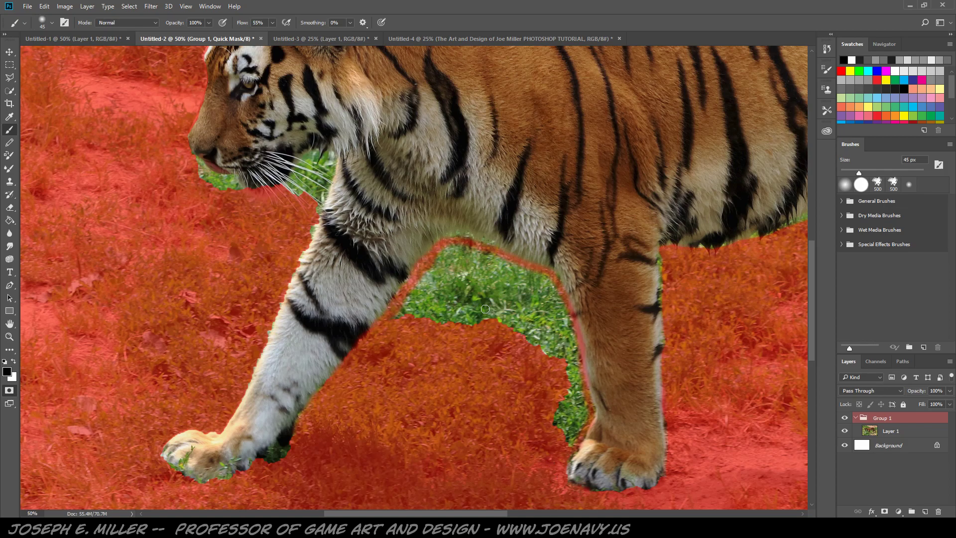
pyautogui.press('g')
pyautogui.click(477, 280)
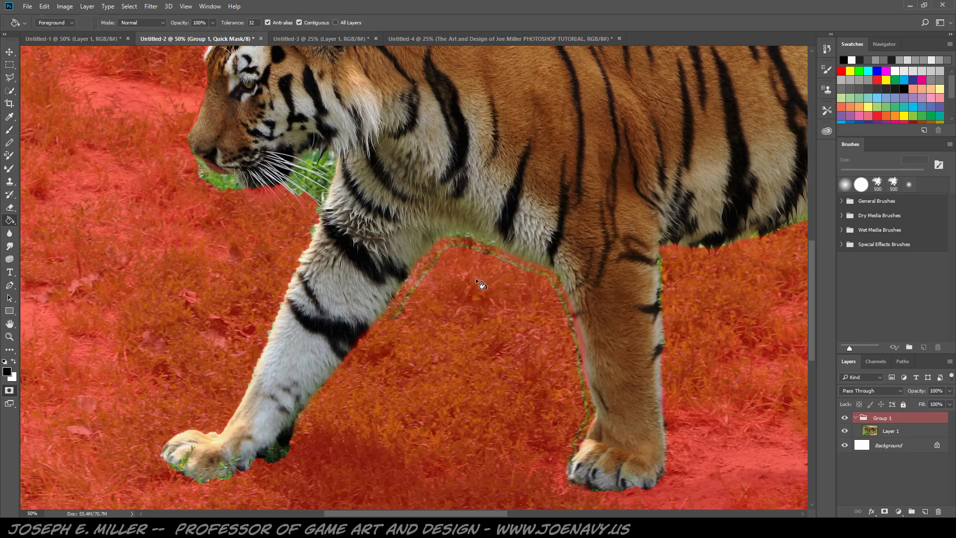
pyautogui.click(501, 259)
# - Restore the overpainted inner edge of the rear front leg with the Brush in white
pyautogui.press('b')
pyautogui.press('x')
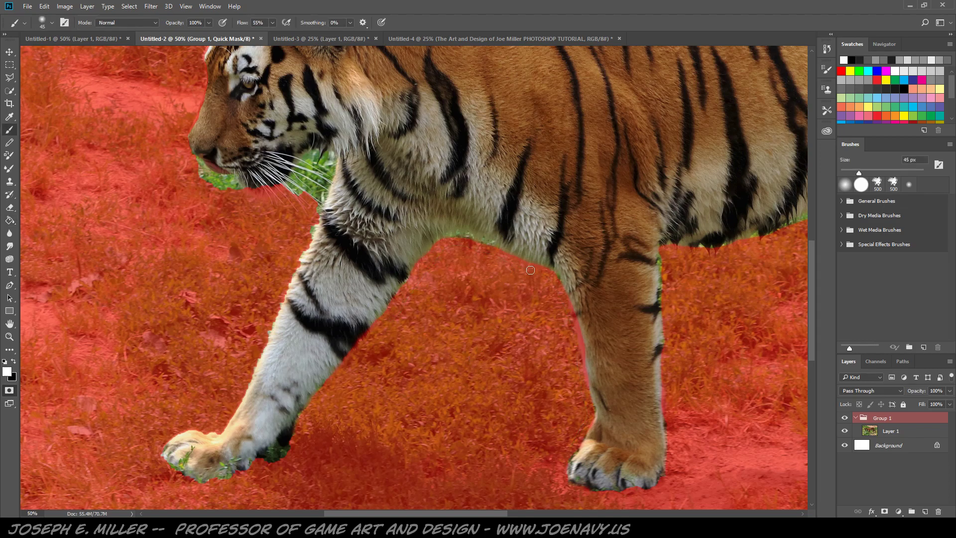
pyautogui.moveTo(570, 290)
pyautogui.mouseDown()
pyautogui.moveTo(589, 368)
pyautogui.moveTo(577, 325)
pyautogui.mouseUp()
# - Brush black over the remaining grass beneath the tiger's chin and around the whiskers and throat
pyautogui.moveTo(245, 357)
pyautogui.mouseDown()
pyautogui.moveTo(268, 350)
pyautogui.moveTo(384, 380)
pyautogui.mouseUp()
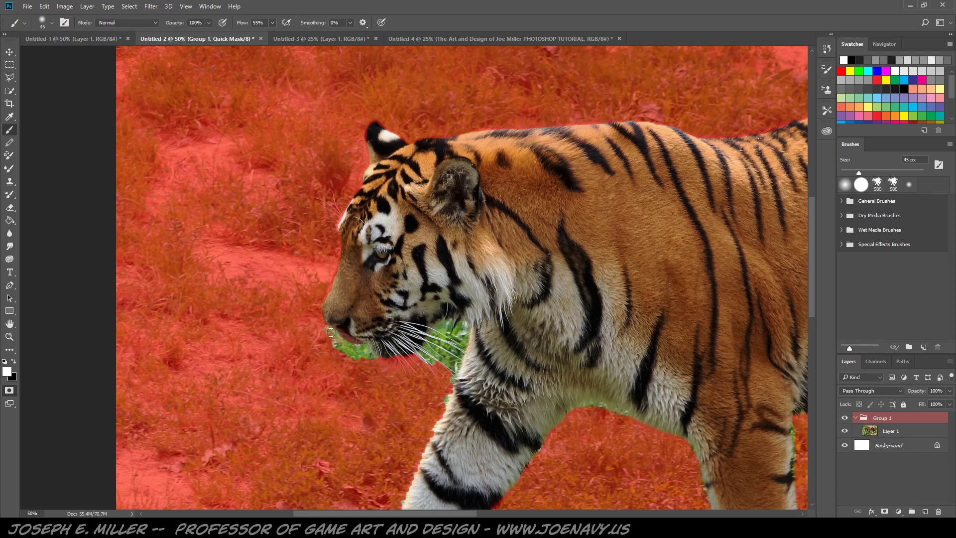
pyautogui.press('x')
pyautogui.moveTo(330, 332); pyautogui.dragTo(367, 349)
pyautogui.moveTo(441, 331)
pyautogui.mouseDown()
pyautogui.moveTo(465, 342)
pyautogui.moveTo(426, 332)
pyautogui.moveTo(464, 347)
pyautogui.moveTo(463, 335)
pyautogui.moveTo(457, 357)
pyautogui.moveTo(428, 340)
pyautogui.moveTo(422, 355)
pyautogui.moveTo(432, 347)
pyautogui.moveTo(456, 361)
pyautogui.moveTo(423, 355)
pyautogui.moveTo(437, 367)
pyautogui.moveTo(444, 404)
pyautogui.moveTo(449, 381)
pyautogui.moveTo(441, 400)
pyautogui.mouseUp()
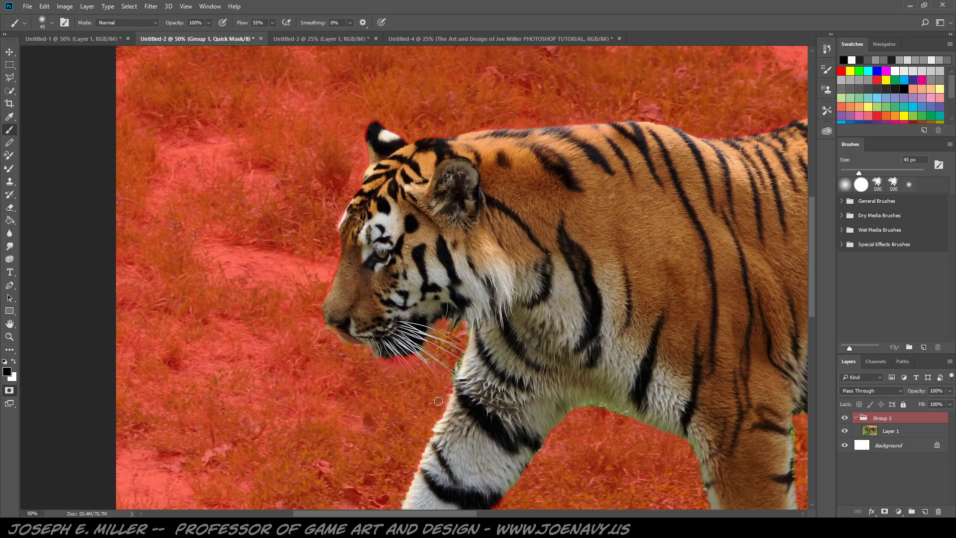
# - View the whole tiger, compare the quick mask with the resulting selection, and leave Quick Mask mode with the selection active
pyautogui.moveTo(504, 368); pyautogui.dragTo(363, 300)
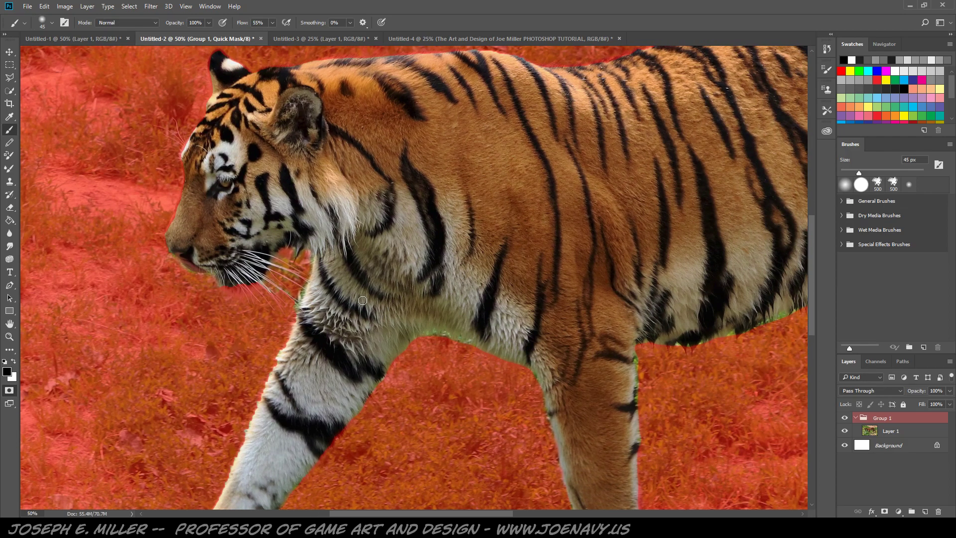
pyautogui.hotkey('ctrl', '-')
pyautogui.hotkey('ctrl', '-')
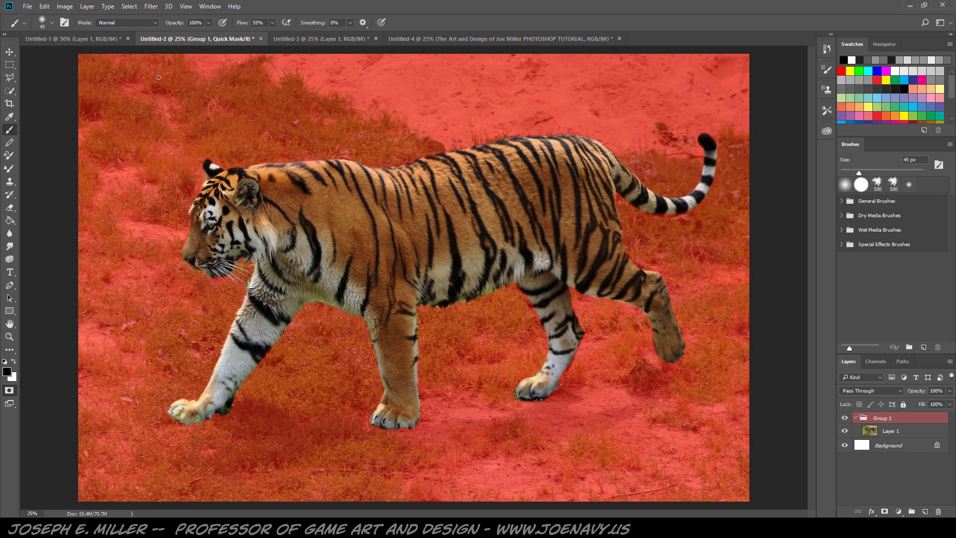
pyautogui.press('q')
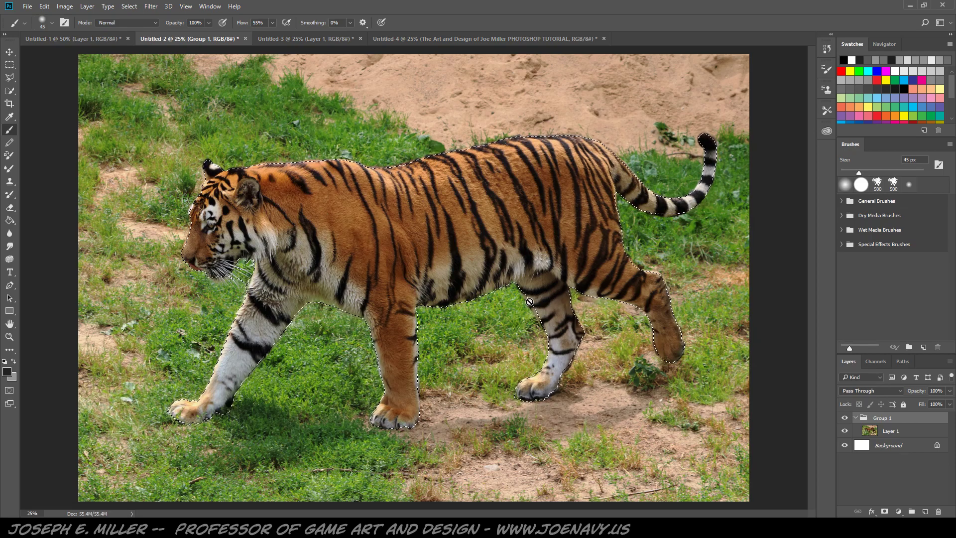
pyautogui.press('q')
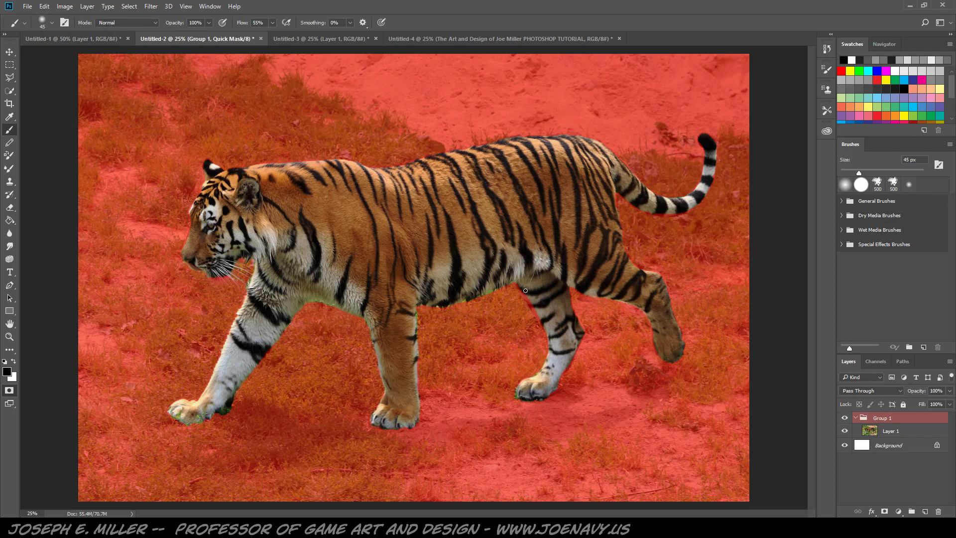
pyautogui.press('x')
pyautogui.press('q')
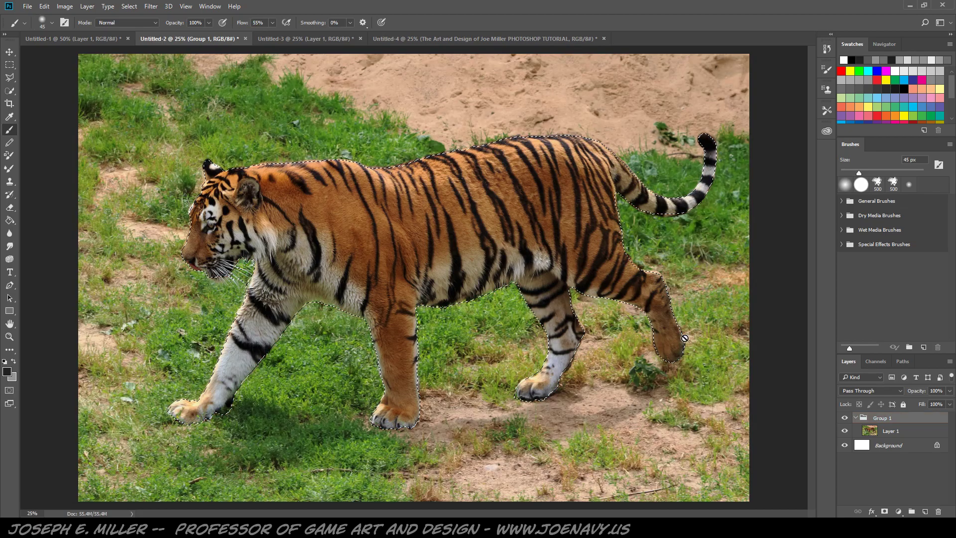
# - Copy the selected tiger from Layer 1 into the forest document Untitled-3 as a new layer
pyautogui.click(889, 433)
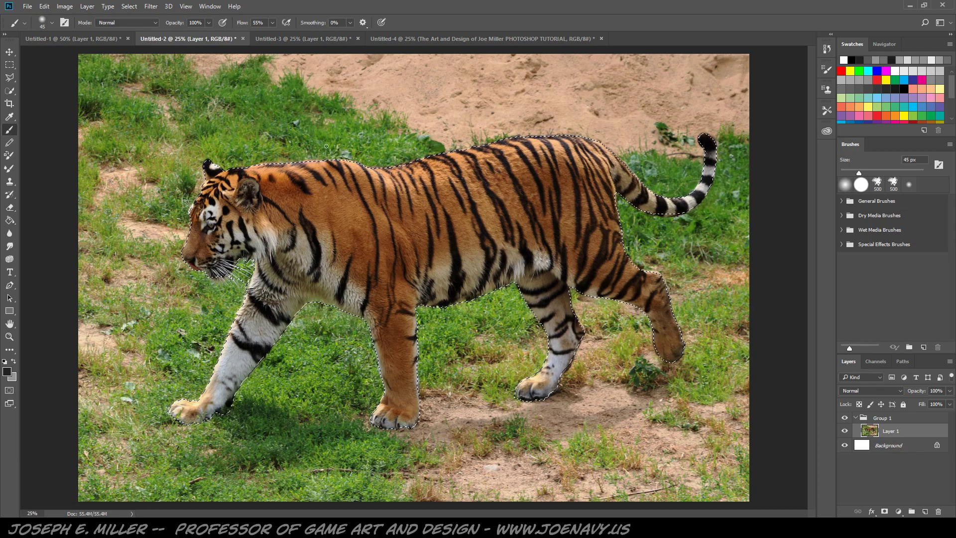
pyautogui.click(313, 39)
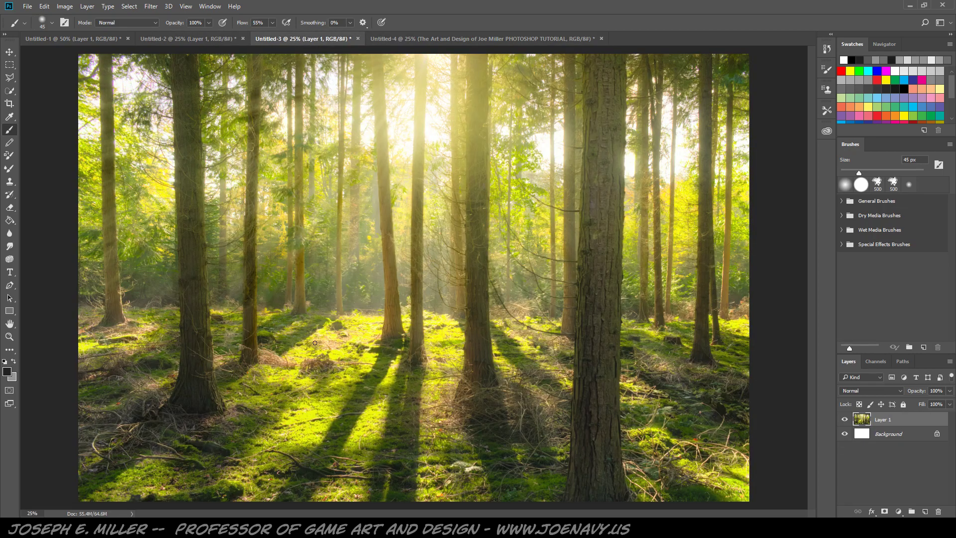
pyautogui.moveTo(315, 347); pyautogui.dragTo(313, 343)
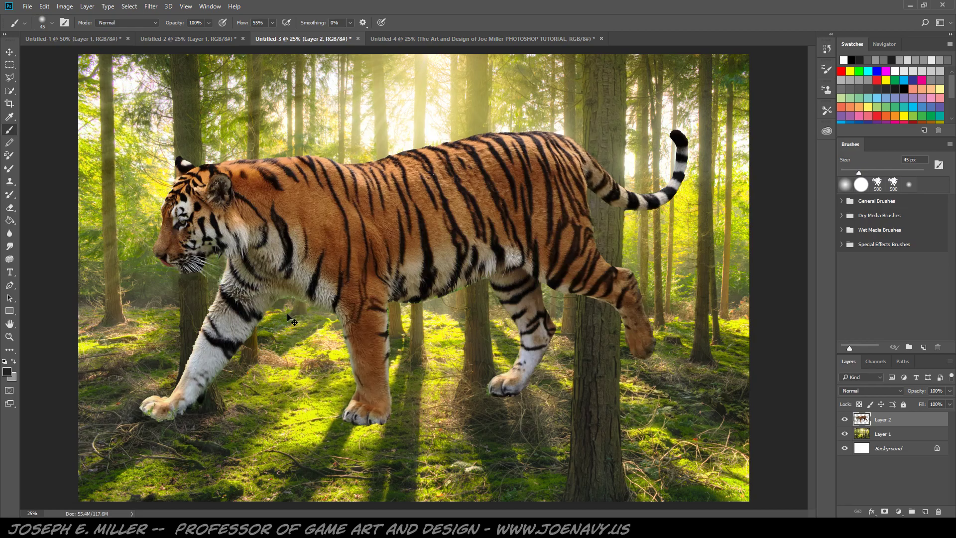
# - Free-transform the tiger, scale it proportionally to about 53%, reposition it, and undo a trial non-proportional stretch
pyautogui.hotkey('ctrl', 't')
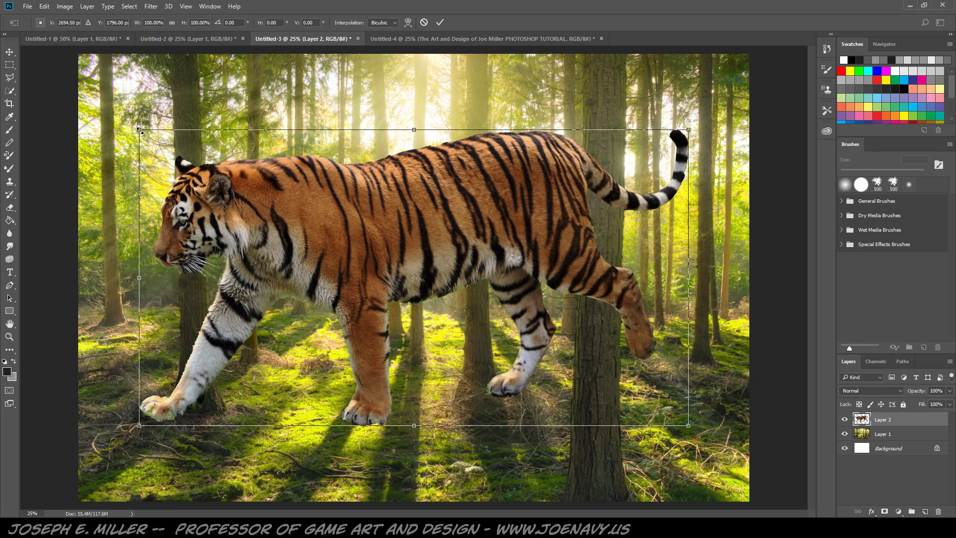
pyautogui.moveTo(140, 131); pyautogui.dragTo(384, 294)
pyautogui.moveTo(540, 331); pyautogui.dragTo(453, 349)
pyautogui.moveTo(308, 287); pyautogui.dragTo(303, 114)
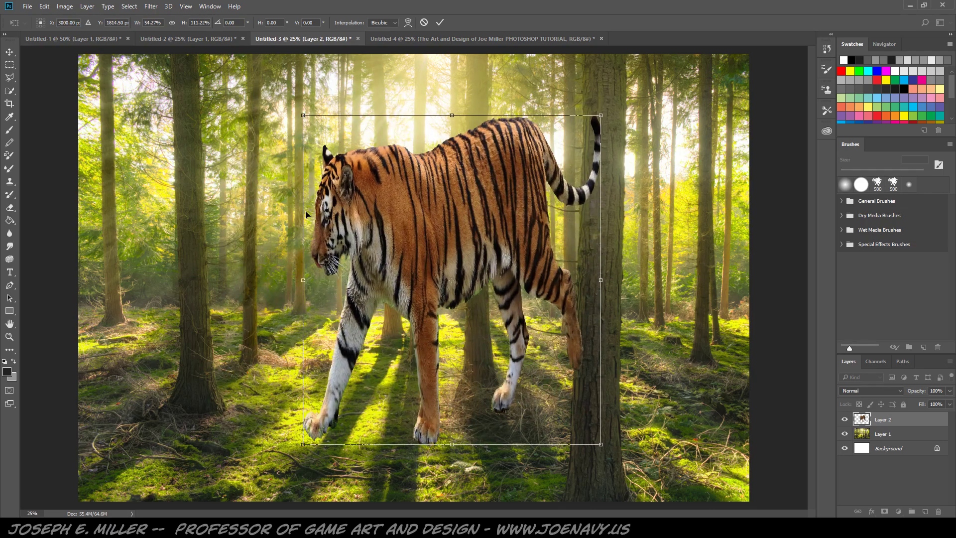
pyautogui.hotkey('ctrl', 'z')
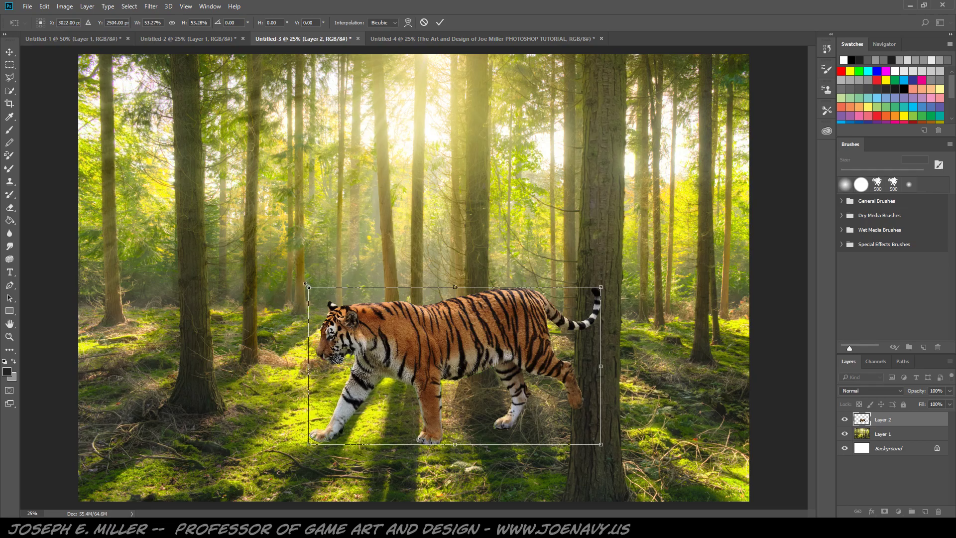
# - Try larger proportional sizes, then scale the tiger to about 48.5% and move it in front of the large tree trunk
pyautogui.moveTo(306, 286); pyautogui.dragTo(250, 254)
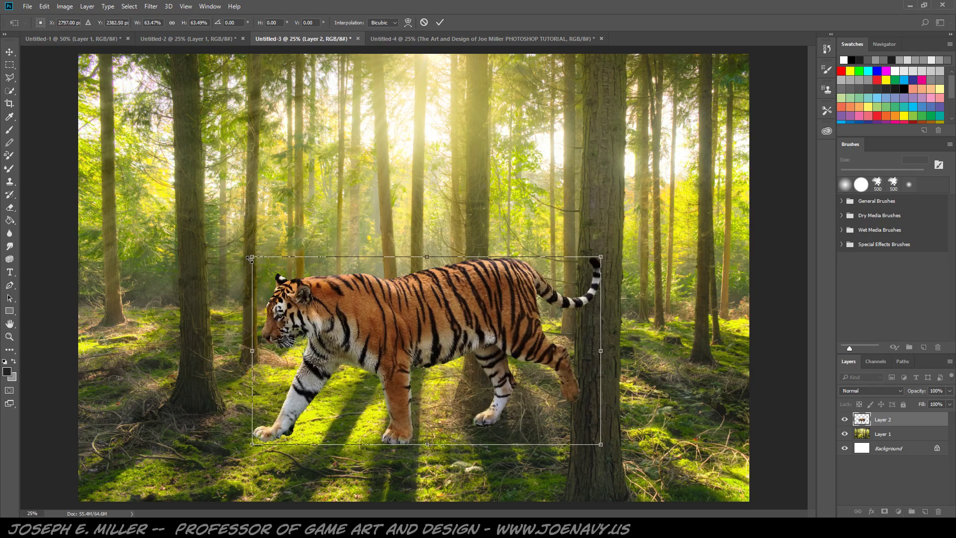
pyautogui.moveTo(250, 253); pyautogui.dragTo(238, 226)
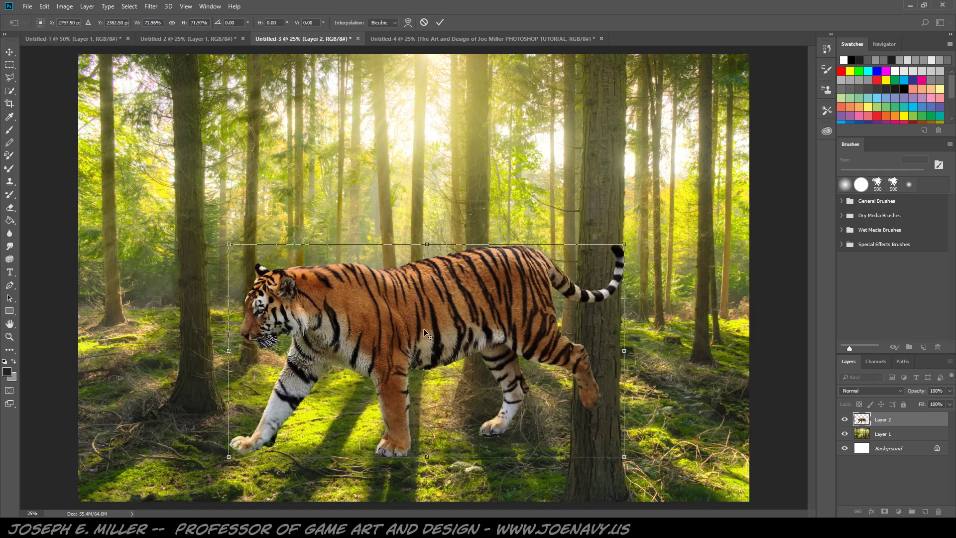
pyautogui.moveTo(231, 243); pyautogui.dragTo(358, 313)
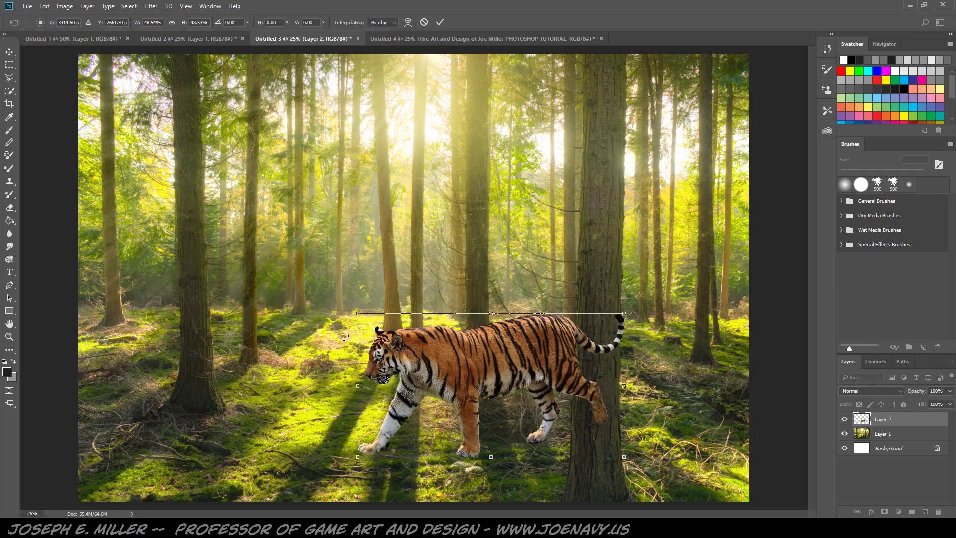
pyautogui.moveTo(488, 381); pyautogui.dragTo(573, 401)
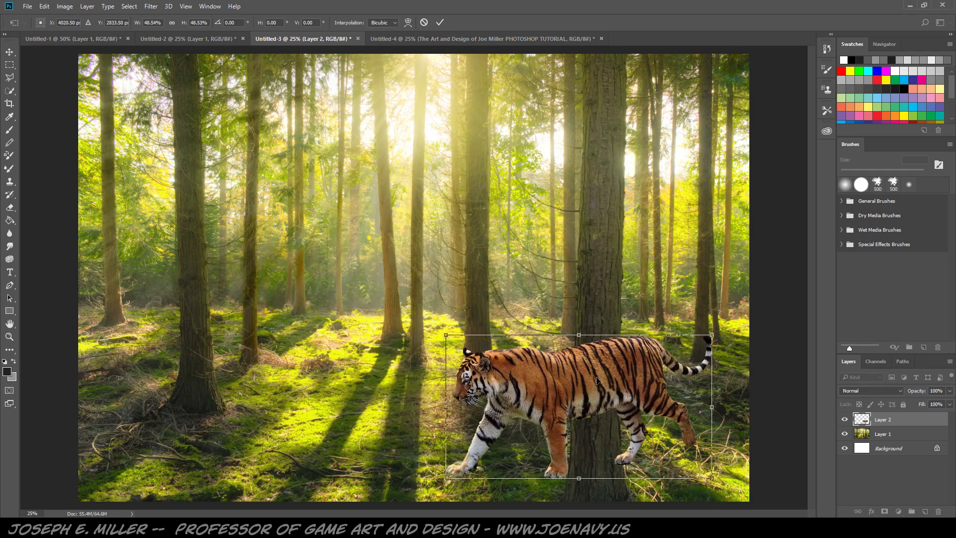
# - Commit the tiger's transform and delete the white Background layer
pyautogui.press('Return')
pyautogui.press('b')
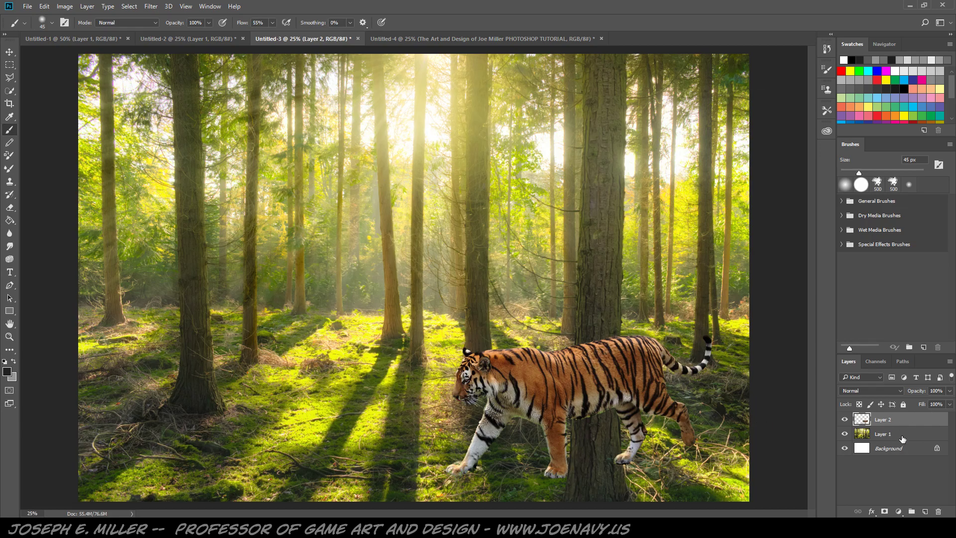
pyautogui.click(902, 438)
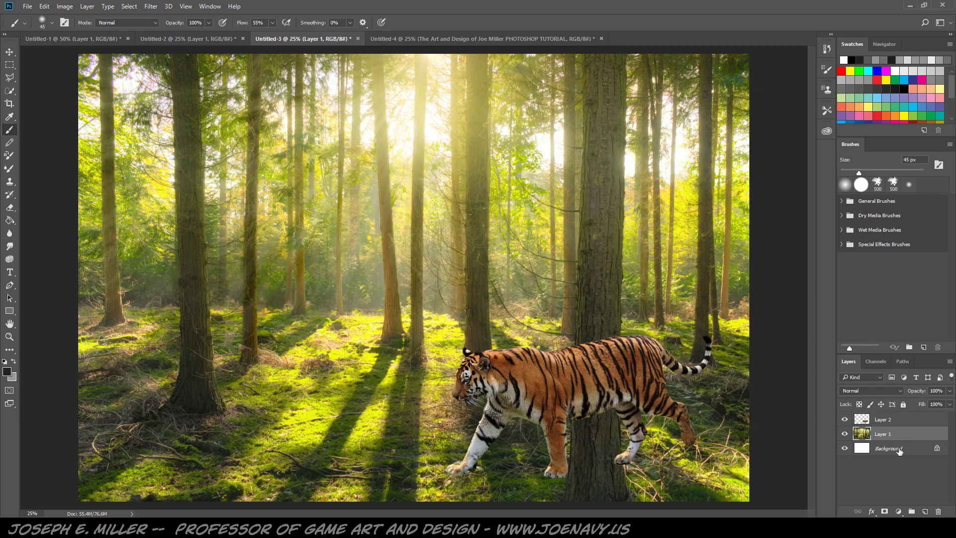
pyautogui.click(899, 451)
pyautogui.click(939, 513)
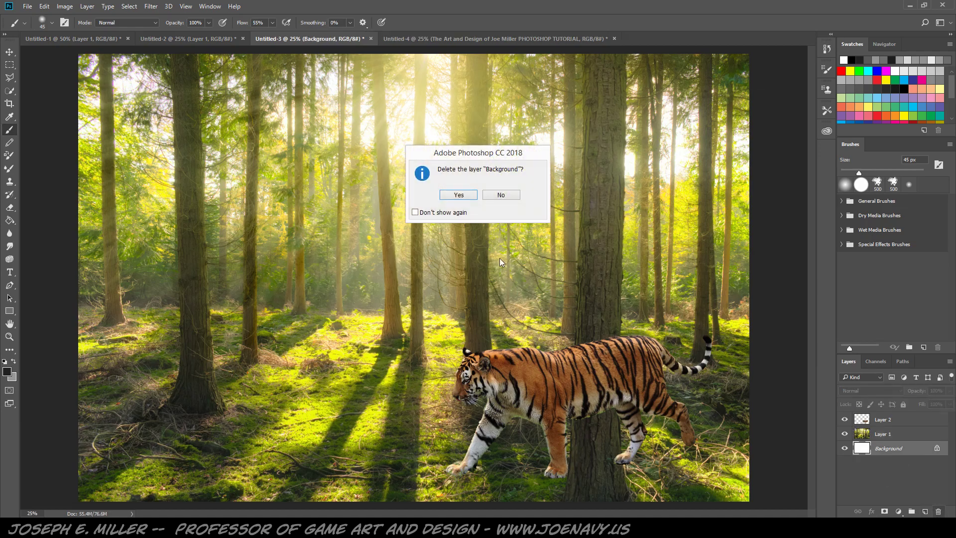
pyautogui.click(456, 195)
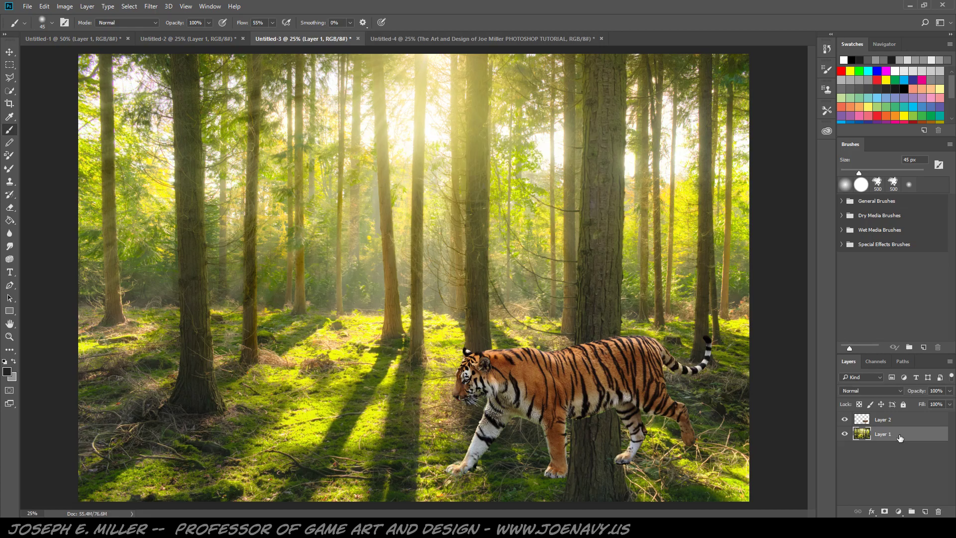
# - Place a duplicate of the forest Layer 1 above the tiger layer and add a layer mask to it
pyautogui.moveTo(901, 437); pyautogui.dragTo(924, 508)
pyautogui.moveTo(908, 439); pyautogui.dragTo(906, 419)
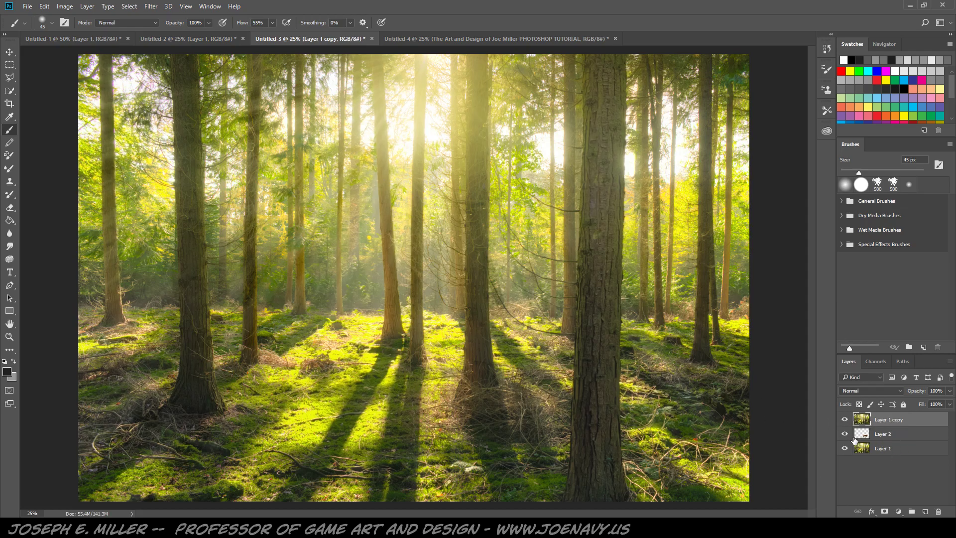
pyautogui.click(883, 513)
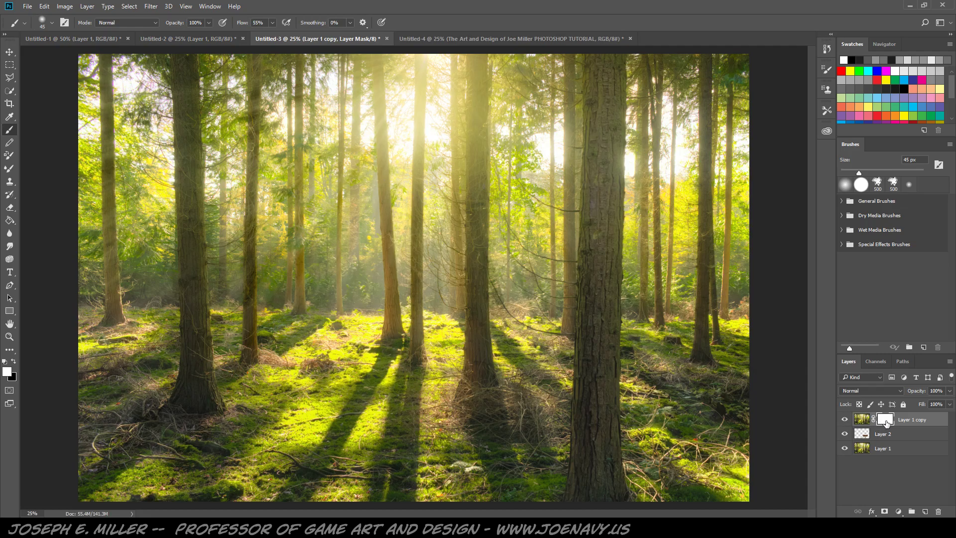
pyautogui.click(845, 420)
pyautogui.click(845, 421)
# - Fill the entire layer mask of Layer 1 copy with black at 100% opacity and deselect
pyautogui.hotkey('ctrl', 'a')
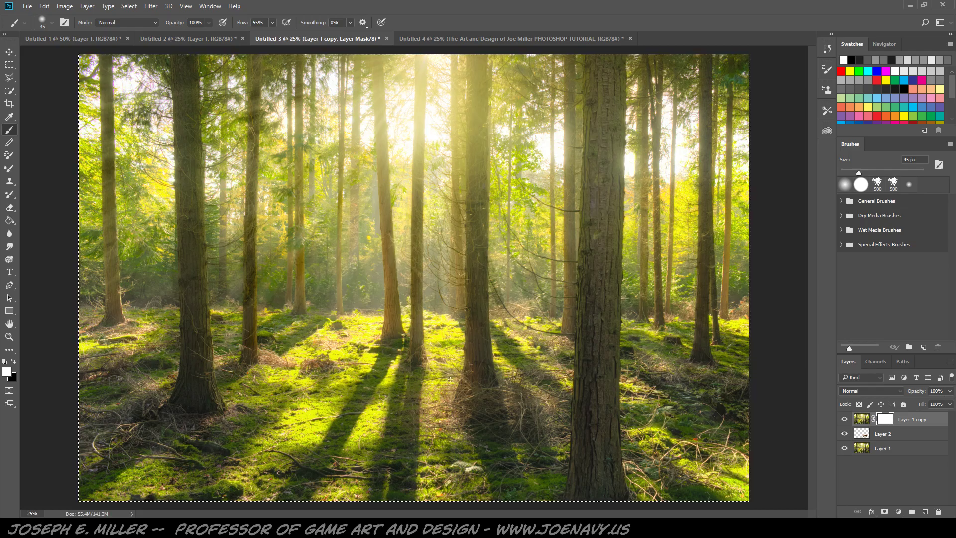
pyautogui.click(44, 6)
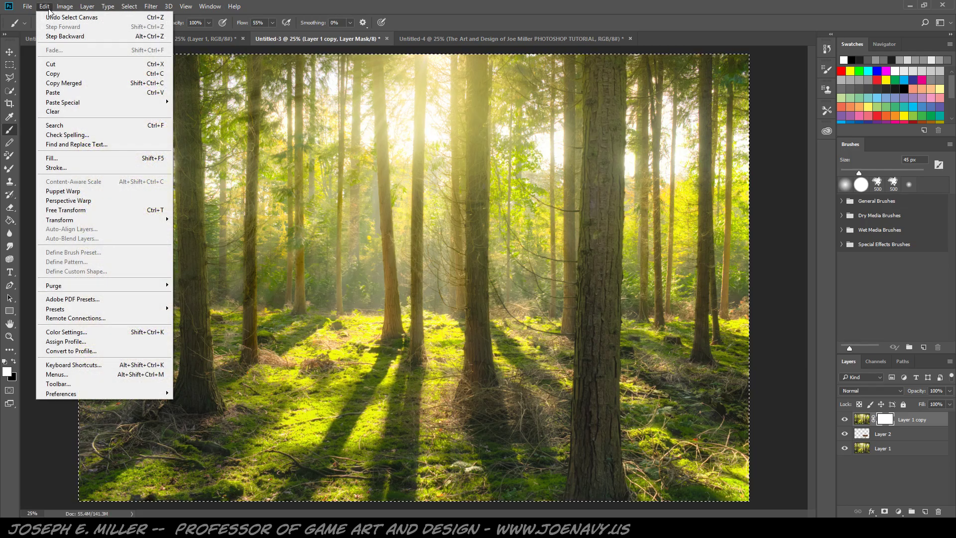
pyautogui.click(52, 158)
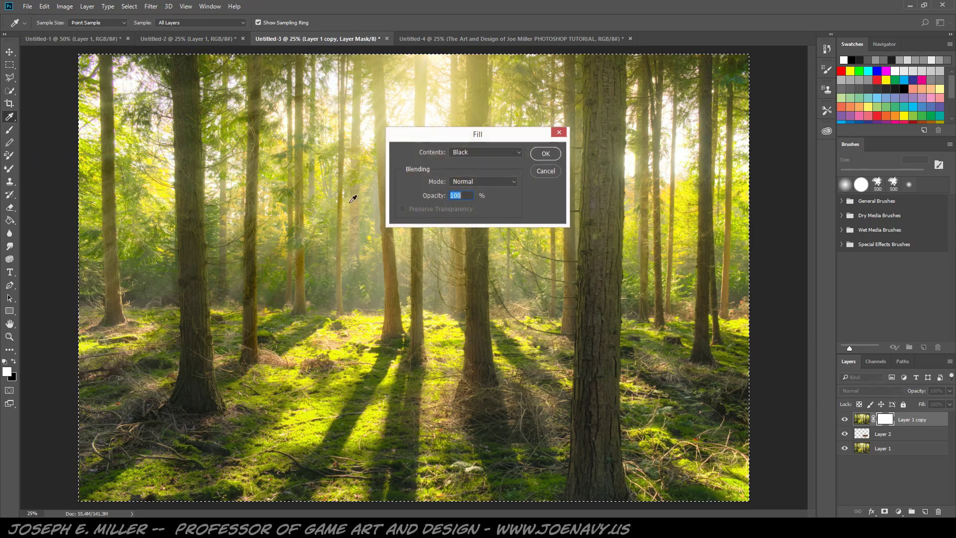
pyautogui.click(546, 153)
pyautogui.press('b')
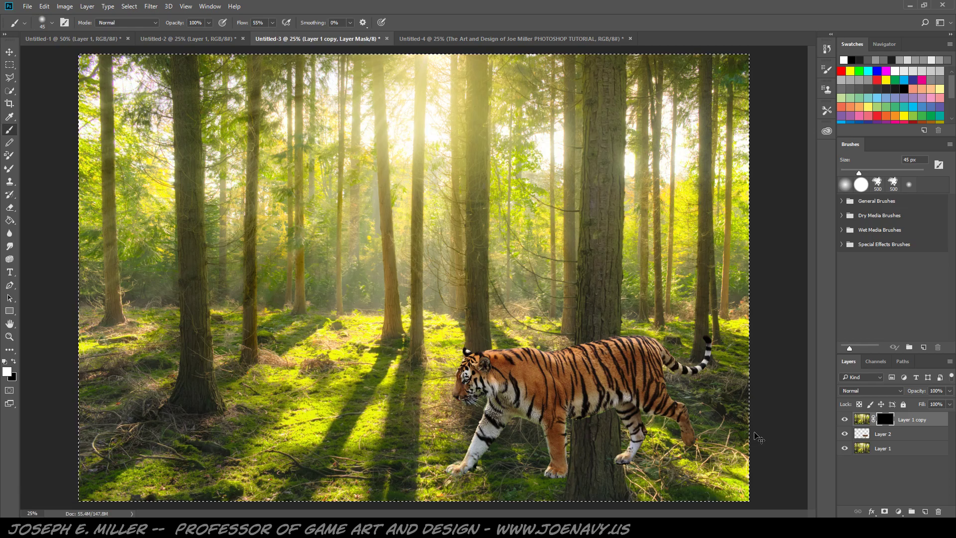
pyautogui.hotkey('ctrl', 'd')
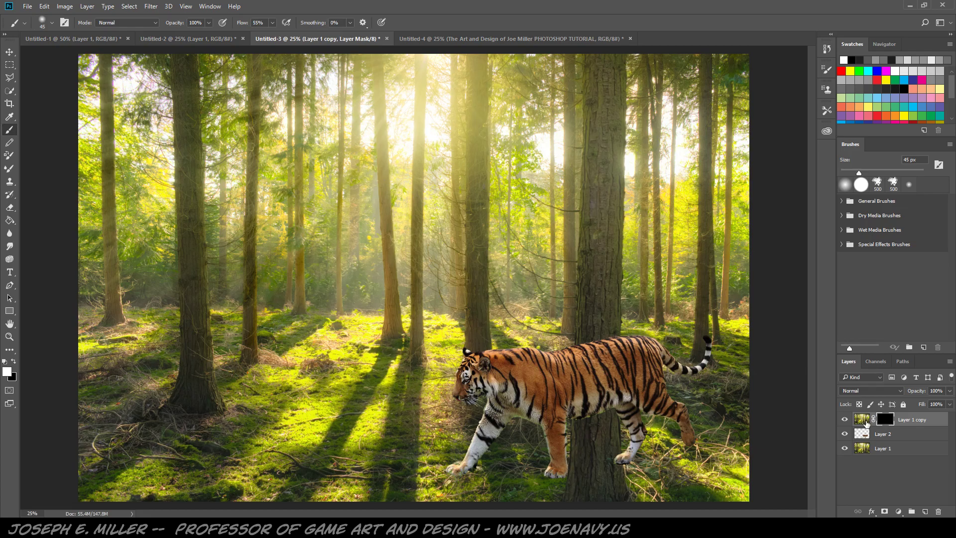
# - With the Layer 1 copy mask active, outline the large trunk section crossing the tiger's body using the Polygonal Lasso
pyautogui.click(864, 420)
pyautogui.click(887, 420)
pyautogui.press('l')
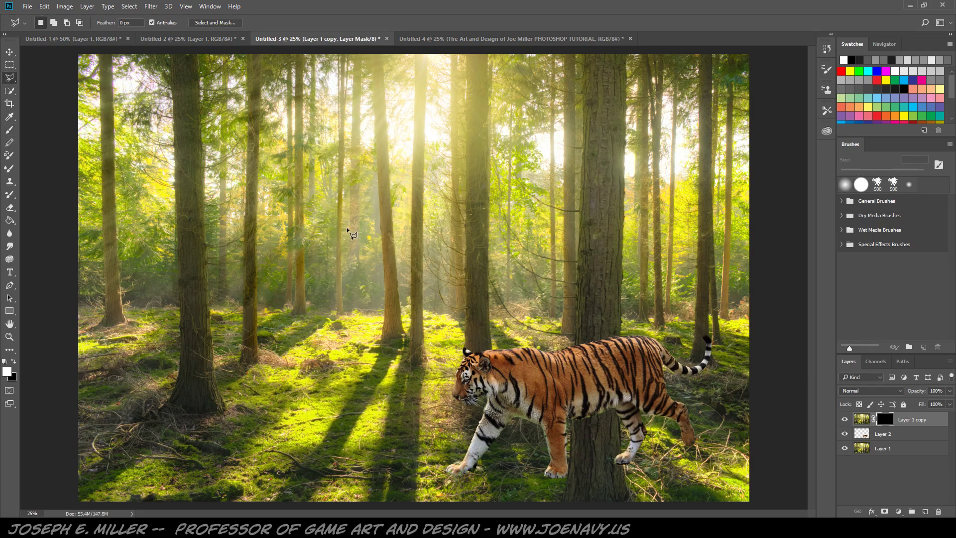
pyautogui.click(577, 338)
pyautogui.click(572, 437)
pyautogui.click(620, 437)
pyautogui.click(621, 330)
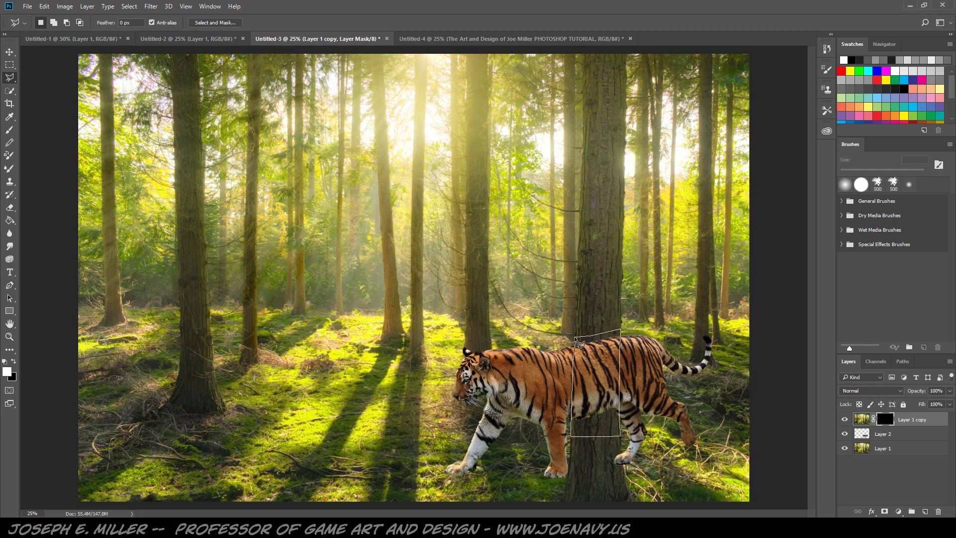
pyautogui.click(576, 340)
# - Fill the selected trunk area on the mask with white so the trunk covers the tiger, and deselect
pyautogui.click(49, 8)
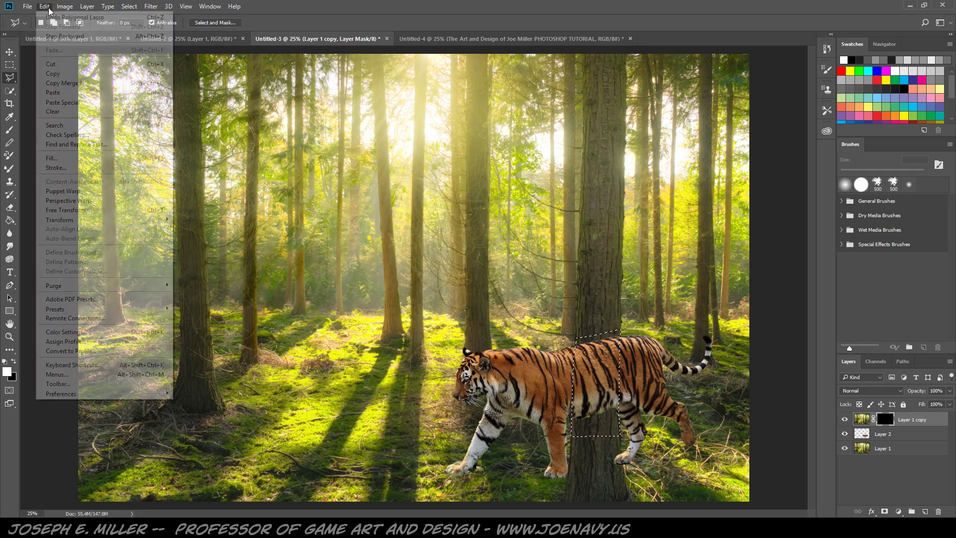
pyautogui.click(52, 158)
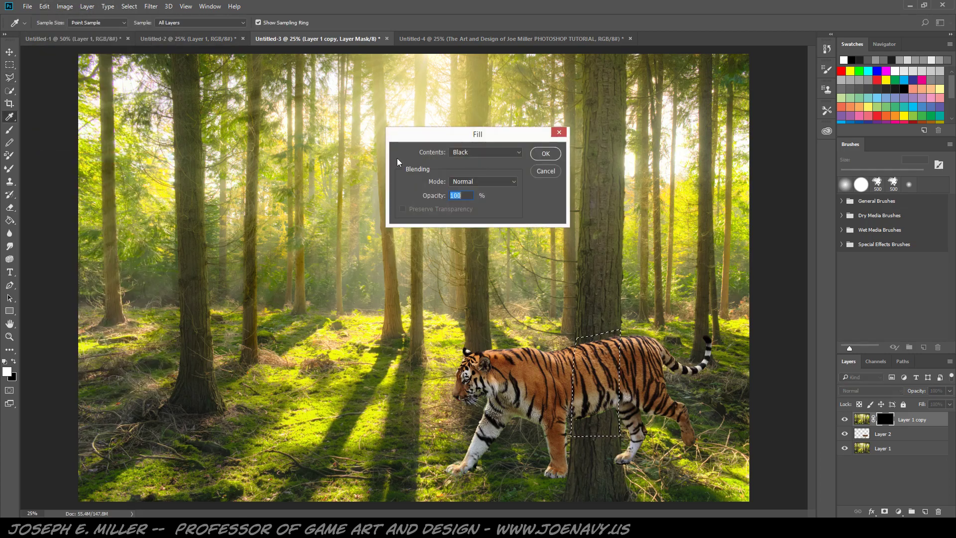
pyautogui.click(486, 152)
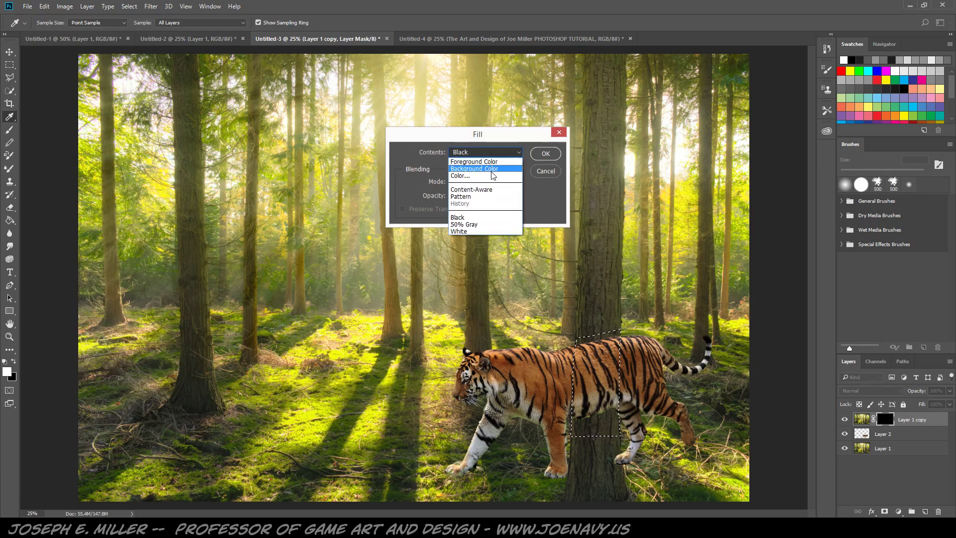
pyautogui.click(477, 232)
pyautogui.click(546, 153)
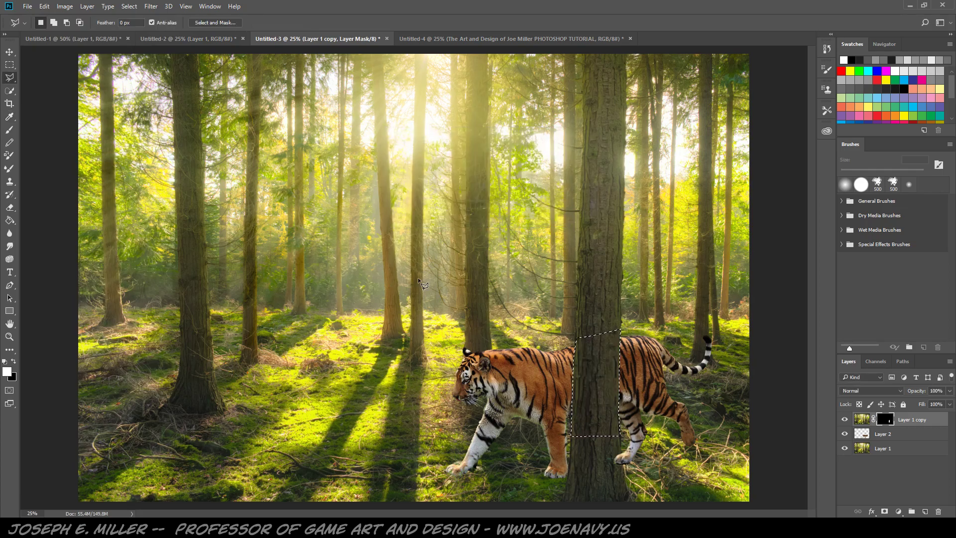
pyautogui.hotkey('ctrl', 'd')
# - Duplicate the tiger Layer 2, scale the copy down proportionally and move it among the distant trees beside the thick left-hand trunk
pyautogui.moveTo(916, 440); pyautogui.dragTo(922, 511)
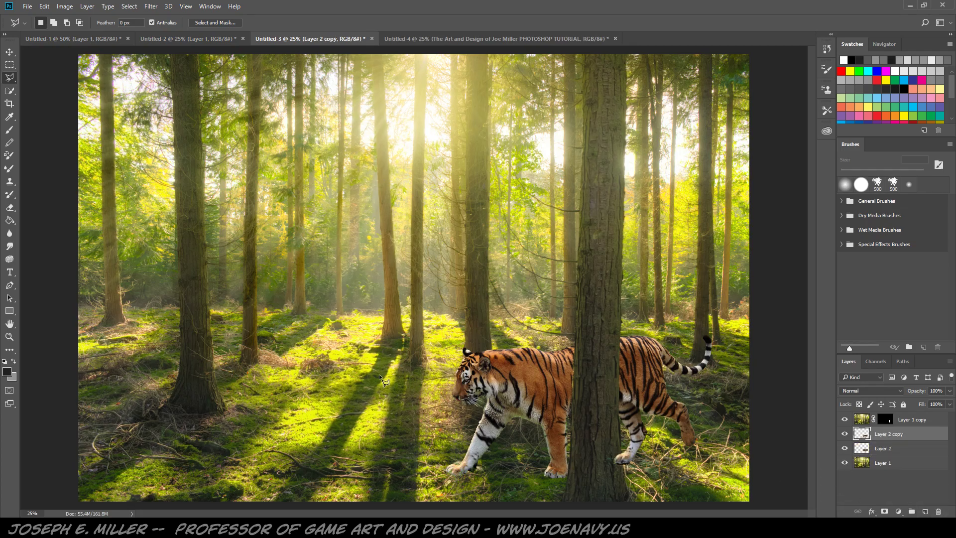
pyautogui.hotkey('ctrl', 't')
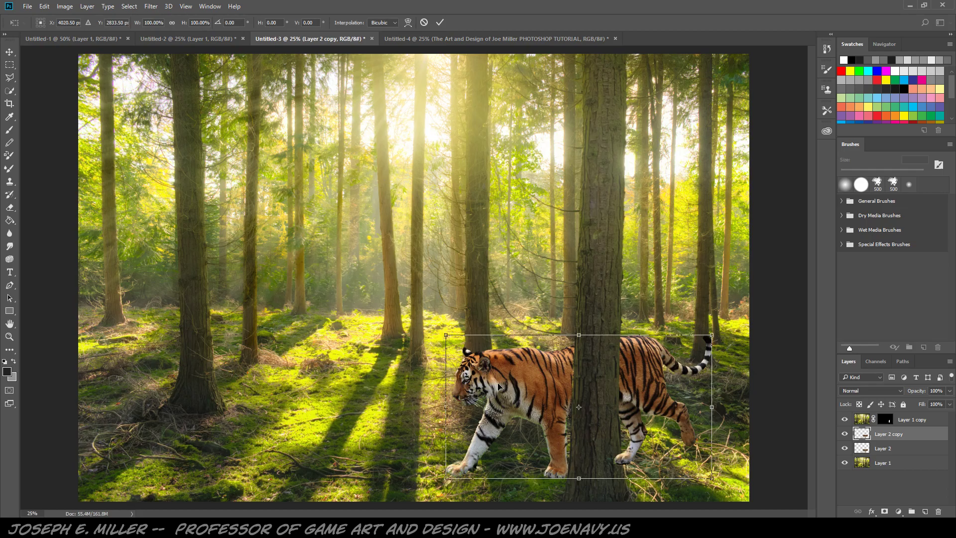
pyautogui.moveTo(537, 381); pyautogui.dragTo(344, 285)
pyautogui.moveTo(237, 227); pyautogui.dragTo(401, 317)
pyautogui.moveTo(463, 336)
pyautogui.mouseDown()
pyautogui.moveTo(305, 309)
pyautogui.moveTo(257, 314)
pyautogui.mouseUp()
pyautogui.press('Return')
pyautogui.press('l')
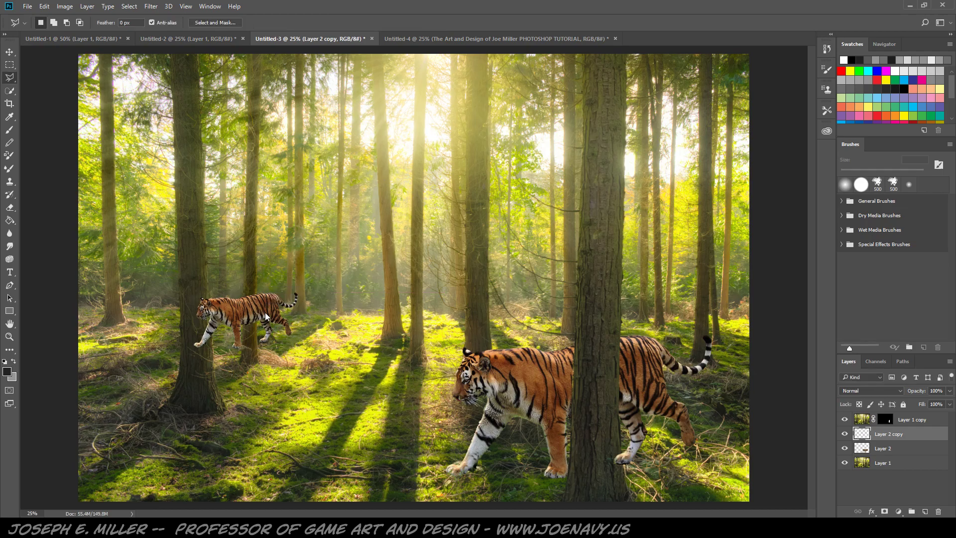
# - Scale the small tiger copy down slightly more with Free Transform and nudge it over the thin trunk
pyautogui.hotkey('ctrl', 't')
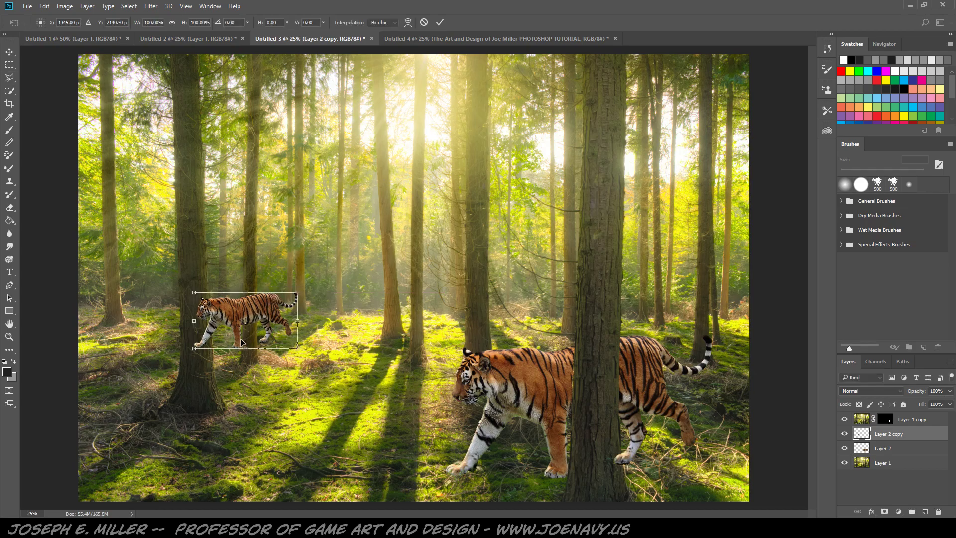
pyautogui.moveTo(193, 291); pyautogui.dragTo(209, 301)
pyautogui.moveTo(260, 321); pyautogui.dragTo(261, 322)
pyautogui.press('Return')
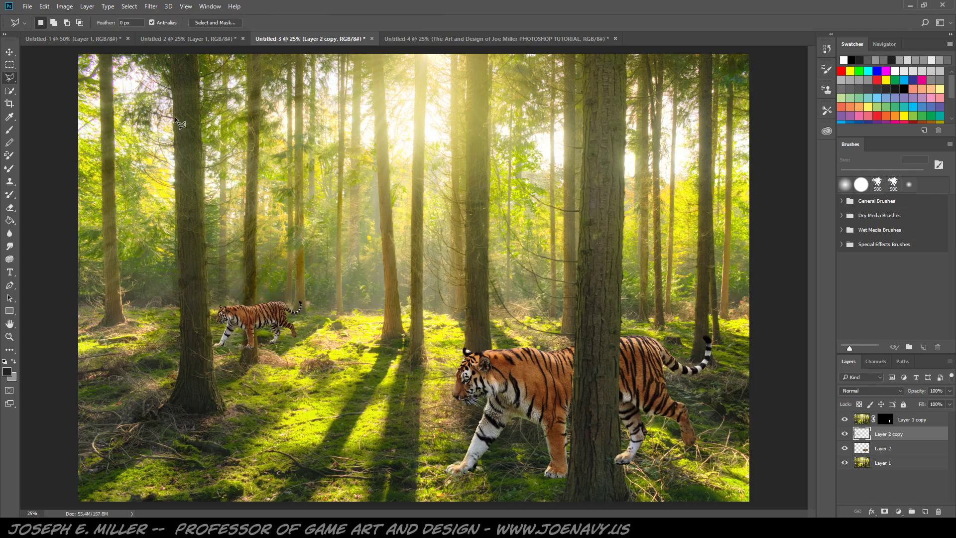
# - Flip the small tiger copy horizontally and shift it slightly so it straddles the thin trunk
pyautogui.click(50, 9)
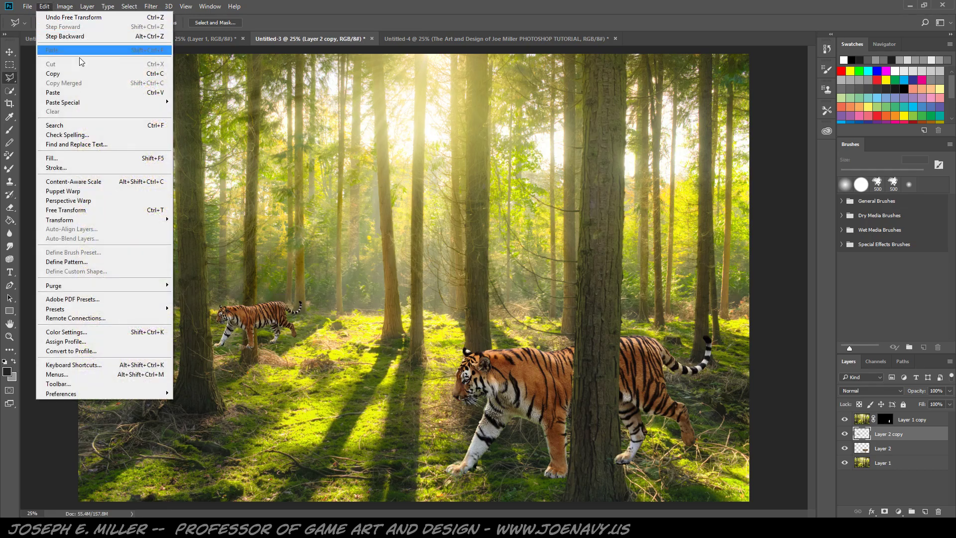
pyautogui.moveTo(135, 224)
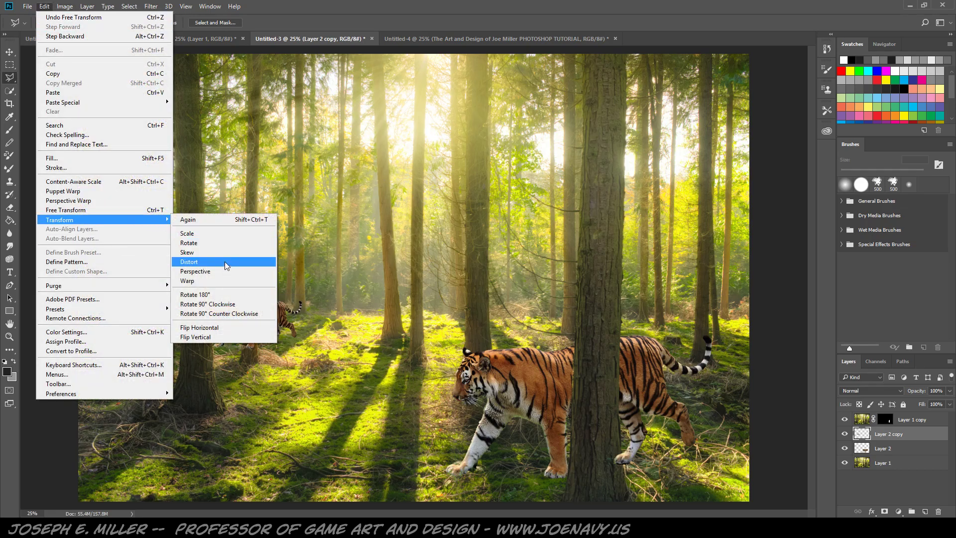
pyautogui.click(227, 329)
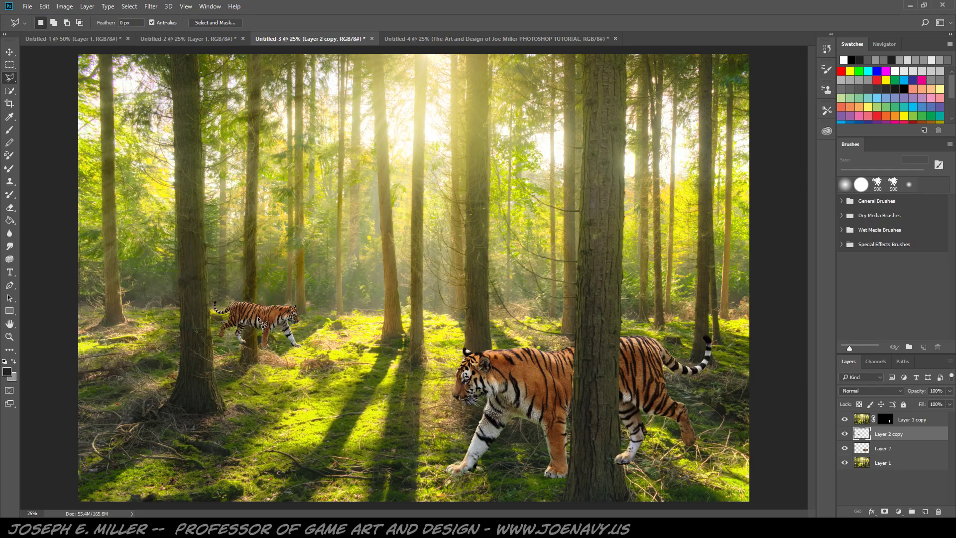
pyautogui.press('v')
pyautogui.moveTo(258, 316)
pyautogui.mouseDown()
pyautogui.moveTo(277, 321)
pyautogui.moveTo(281, 338)
pyautogui.moveTo(266, 321)
pyautogui.mouseUp()
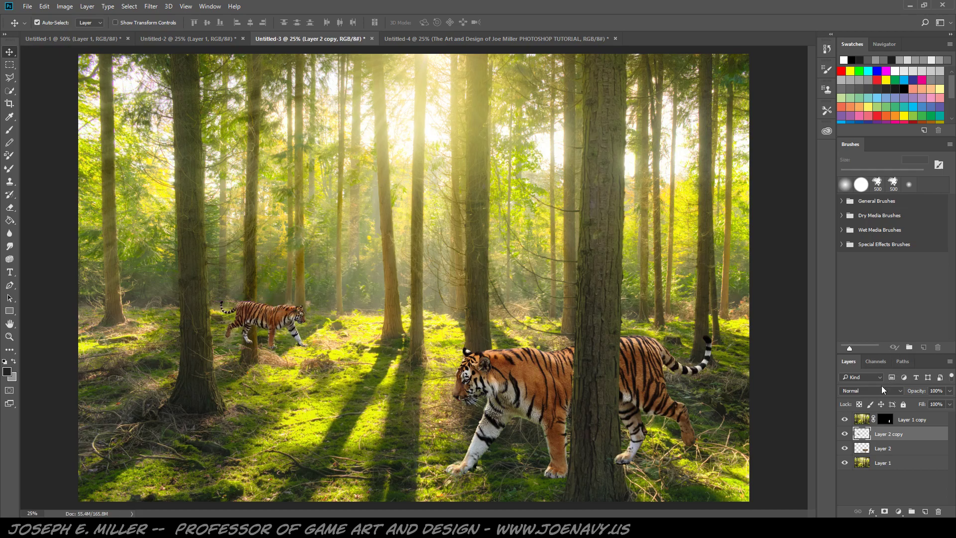
# - On the Layer 1 copy mask, outline the thin trunk section crossing the small tiger with the Polygonal Lasso
pyautogui.click(913, 424)
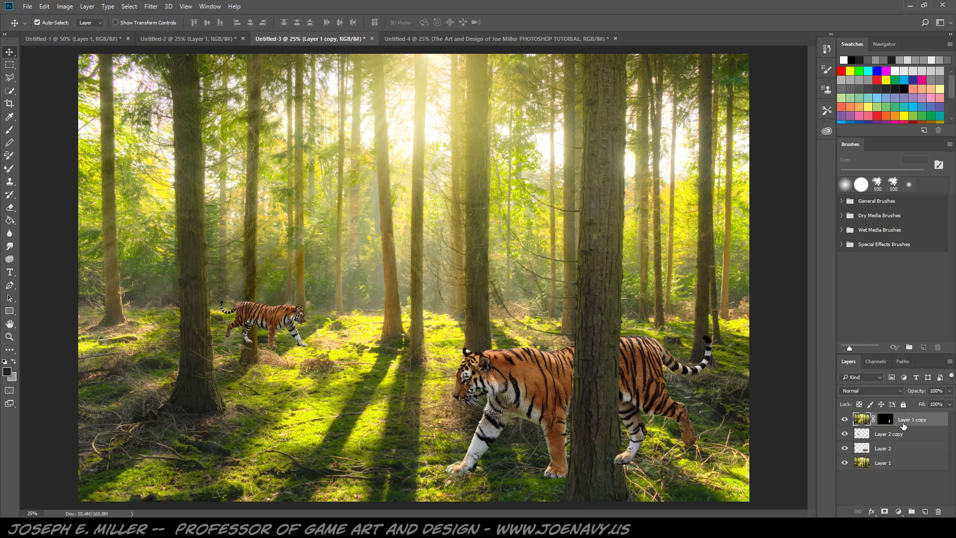
pyautogui.click(885, 420)
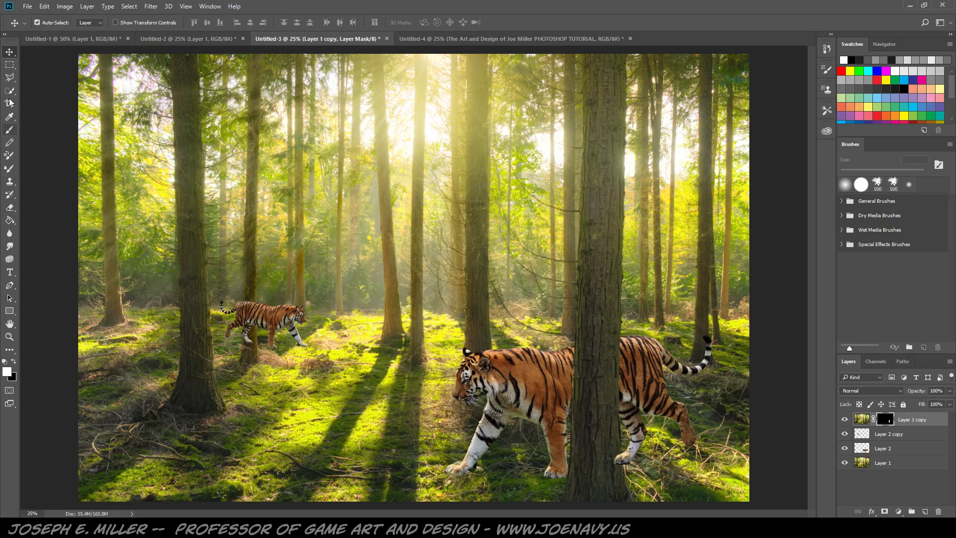
pyautogui.click(9, 80)
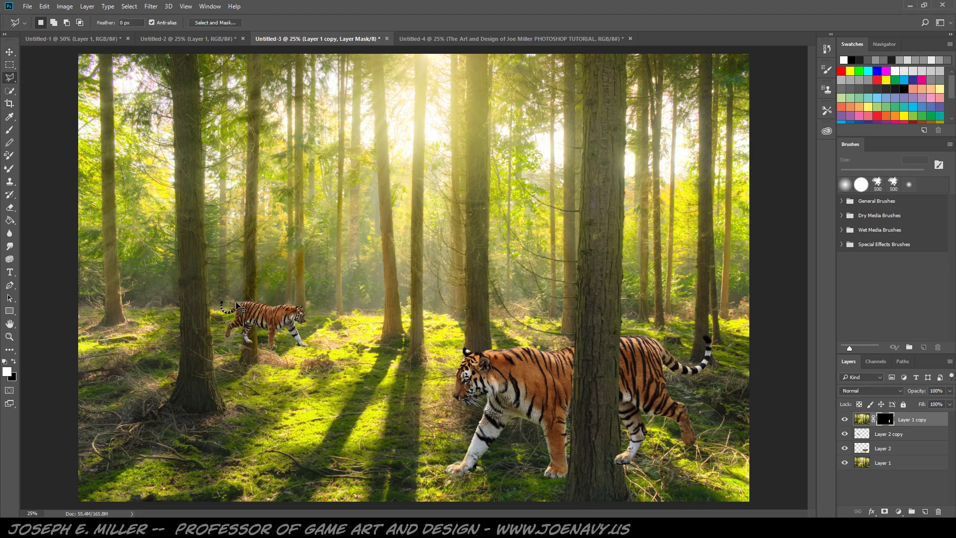
pyautogui.hotkey('ctrl', '+')
pyautogui.hotkey('ctrl', '+')
pyautogui.hotkey('ctrl', '+')
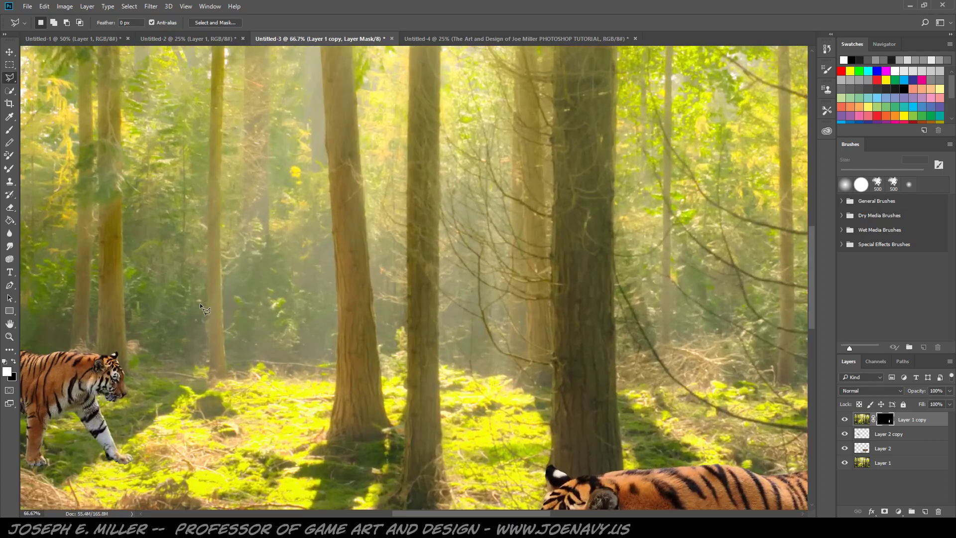
pyautogui.moveTo(102, 334)
pyautogui.mouseDown()
pyautogui.moveTo(411, 323)
pyautogui.moveTo(495, 299)
pyautogui.mouseUp()
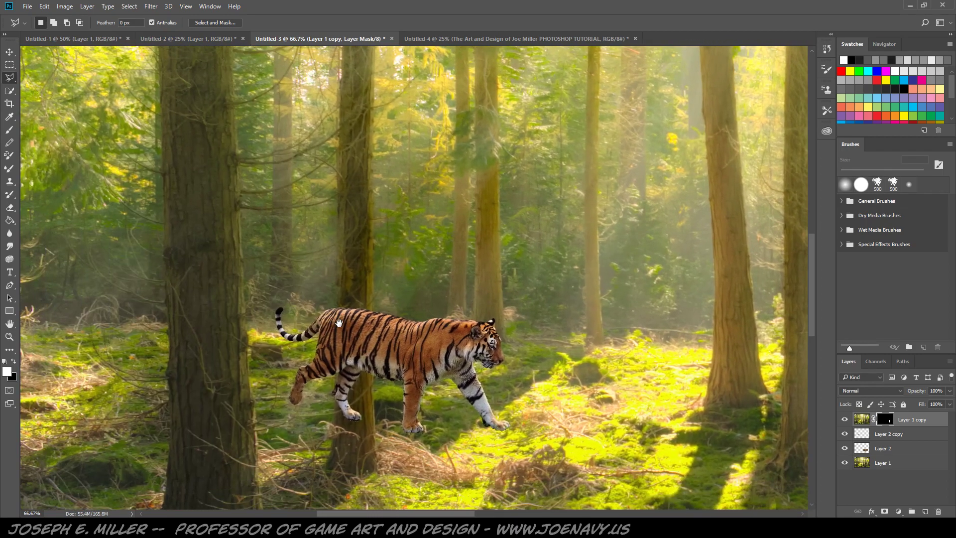
pyautogui.moveTo(331, 322); pyautogui.dragTo(359, 328)
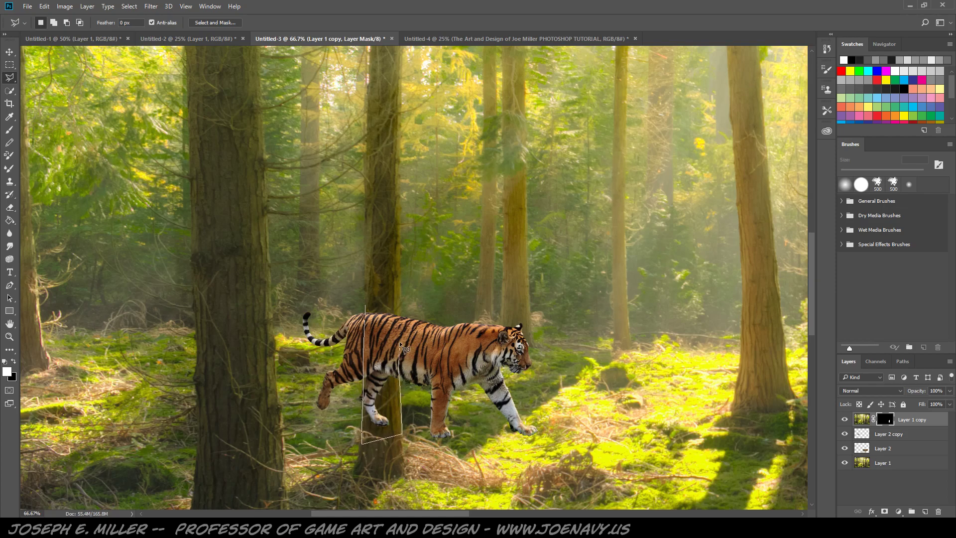
pyautogui.click(399, 312)
pyautogui.click(379, 298)
pyautogui.click(371, 311)
# - Fill the thin trunk selection on the mask with white at 100% opacity to put the small tiger behind the tree
pyautogui.click(44, 6)
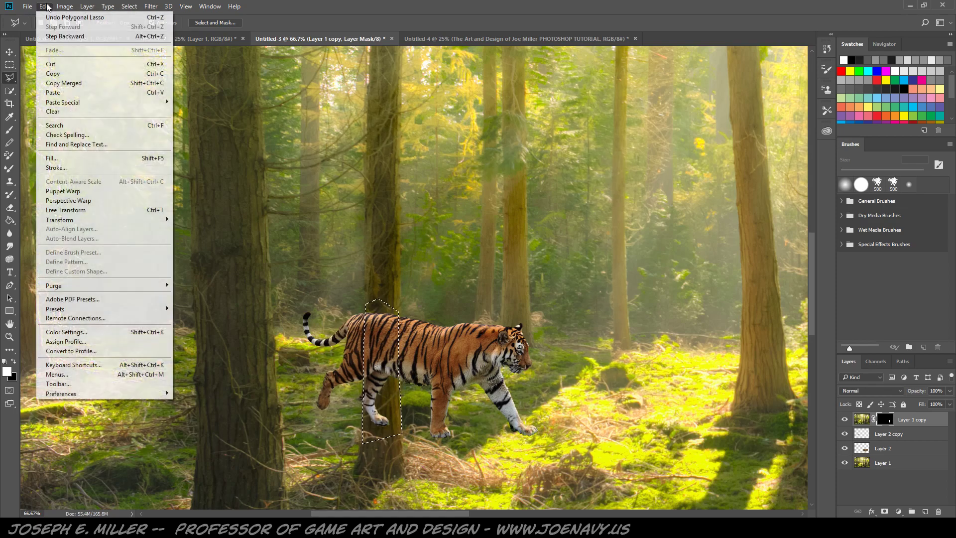
pyautogui.click(55, 158)
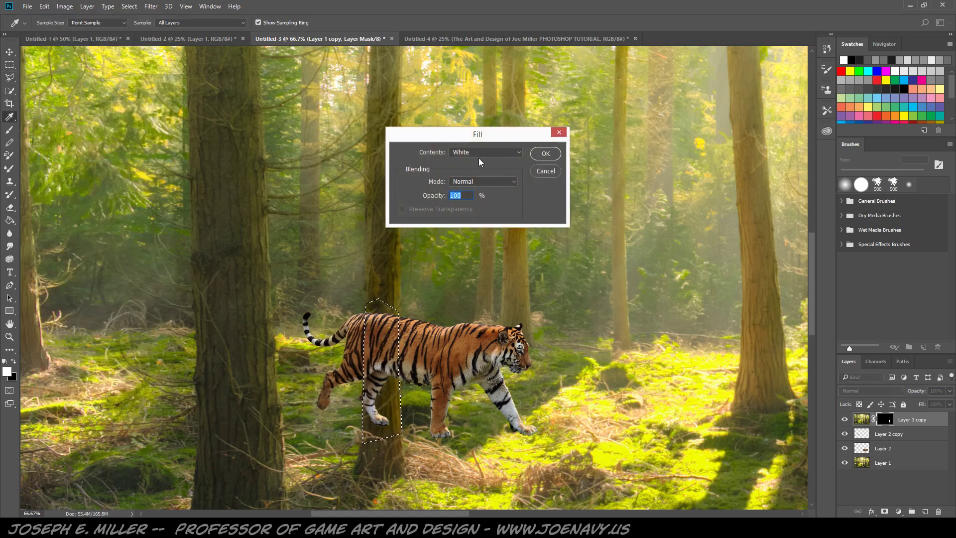
pyautogui.click(546, 154)
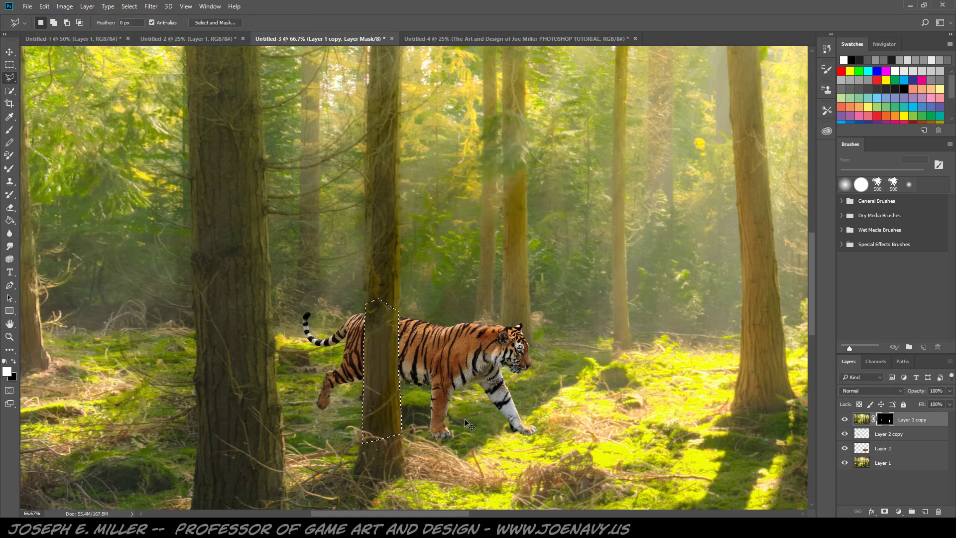
# - Clear the active selection around the thin trunk on the Layer 1 copy mask
pyautogui.hotkey('ctrl', 'd')
pyautogui.moveTo(606, 421); pyautogui.dragTo(496, 340)
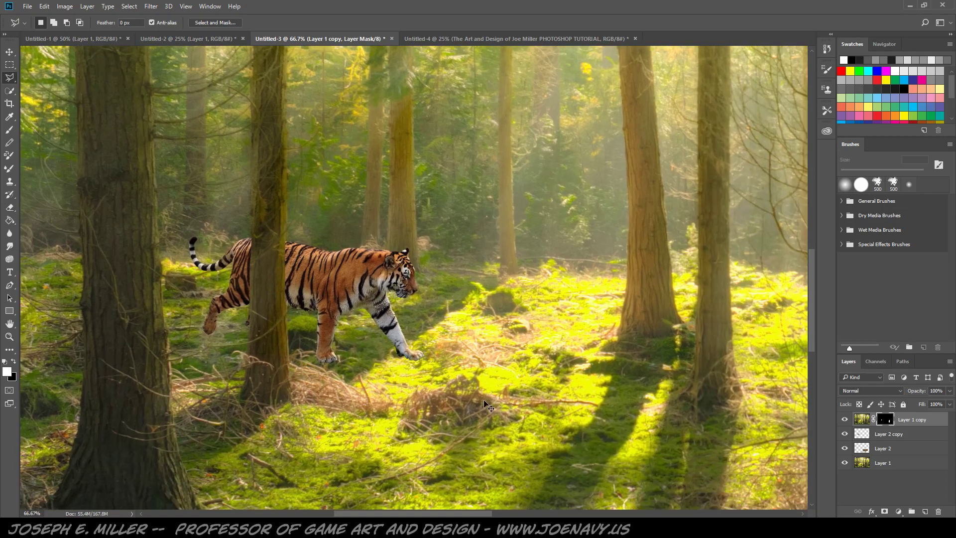
pyautogui.hotkey('ctrl', '-')
pyautogui.hotkey('ctrl', '-')
pyautogui.hotkey('ctrl', '-')
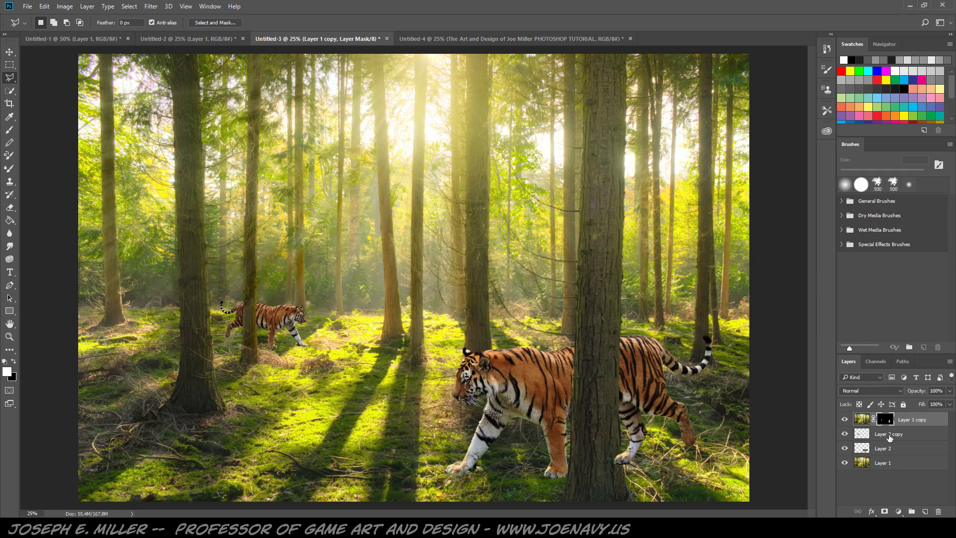
# - Add a new layer directly above Layer 1 and paint a shadow under the small tiger with green sampled from the shaded grass
pyautogui.click(912, 449)
pyautogui.click(913, 462)
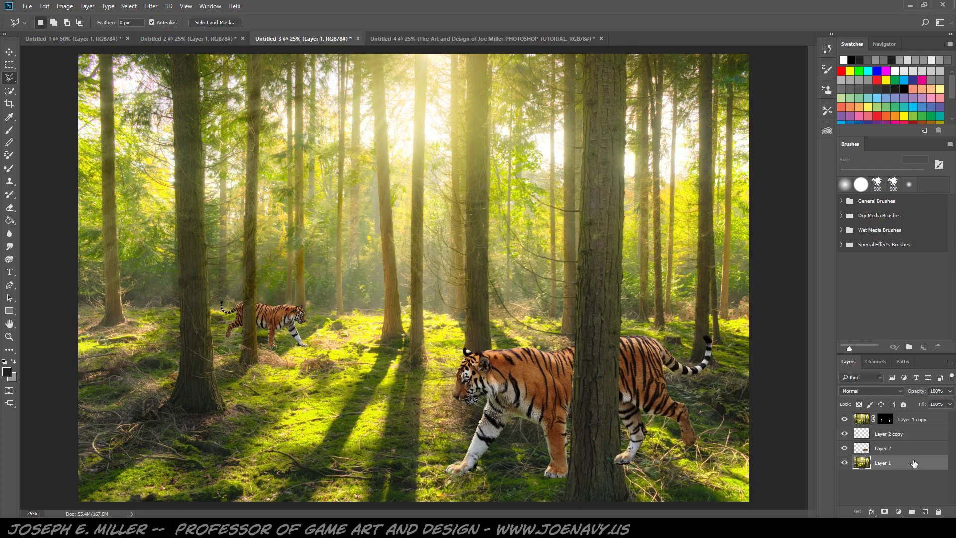
pyautogui.click(924, 512)
pyautogui.press('b')
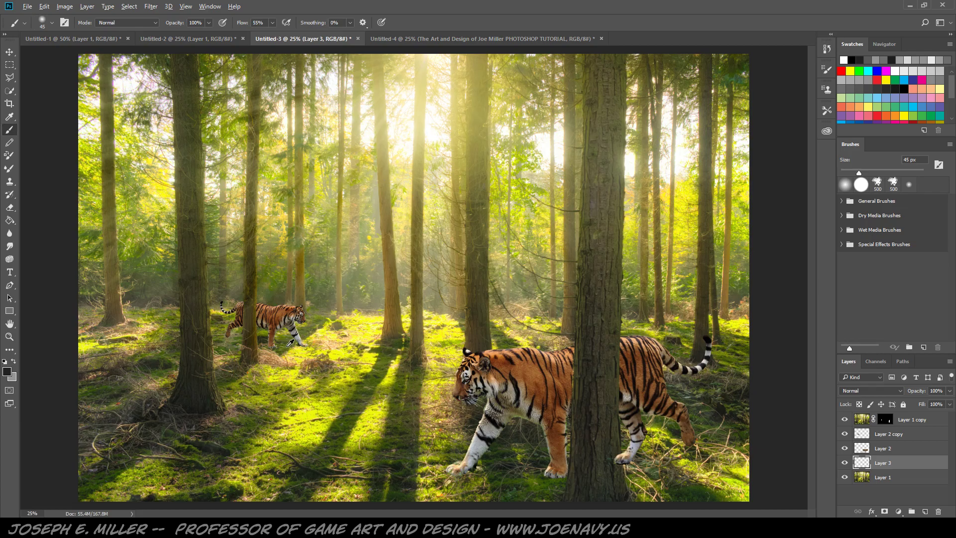
pyautogui.keyDown('alt'); pyautogui.click(386, 361); pyautogui.keyUp('alt')
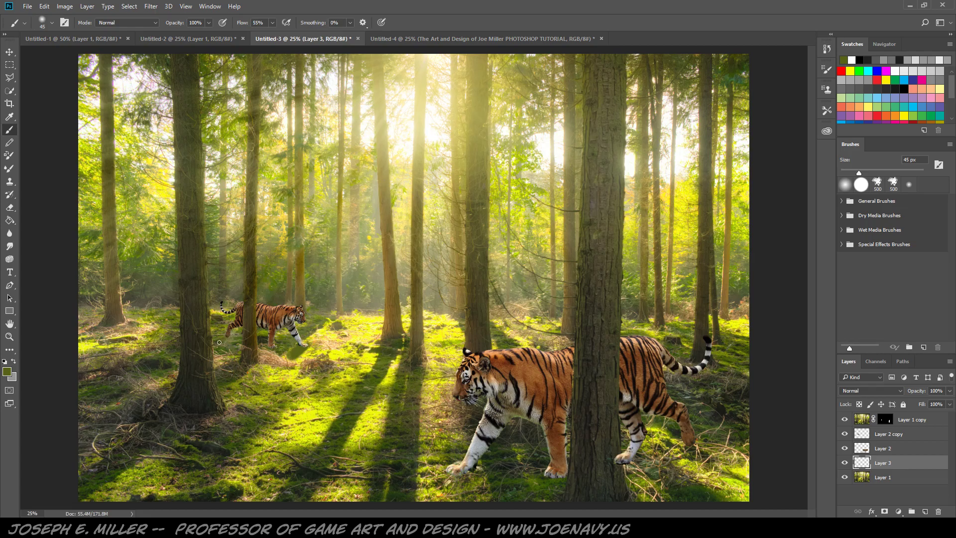
pyautogui.moveTo(225, 342); pyautogui.dragTo(236, 336)
# - Paint shadows beneath the large tiger's front and rear paws with a 45 px brush in dark green sampled from the foreground
pyautogui.keyDown('alt'); pyautogui.click(401, 479); pyautogui.keyUp('alt')
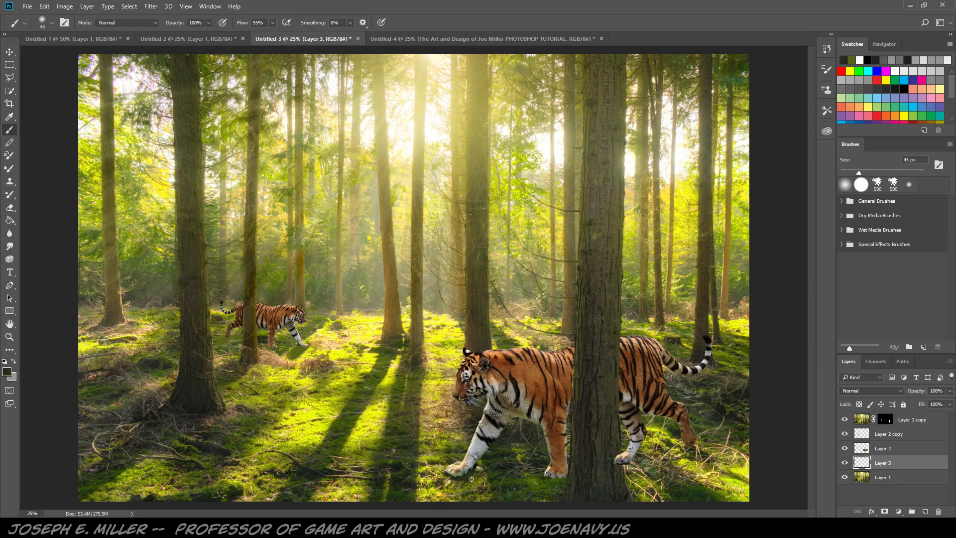
pyautogui.moveTo(448, 475)
pyautogui.mouseDown()
pyautogui.moveTo(465, 484)
pyautogui.moveTo(450, 505)
pyautogui.moveTo(463, 487)
pyautogui.moveTo(461, 500)
pyautogui.moveTo(471, 487)
pyautogui.moveTo(471, 499)
pyautogui.mouseUp()
pyautogui.moveTo(552, 479)
pyautogui.mouseDown()
pyautogui.moveTo(566, 482)
pyautogui.moveTo(559, 493)
pyautogui.mouseUp()
pyautogui.moveTo(634, 460)
pyautogui.mouseDown()
pyautogui.moveTo(647, 437)
pyautogui.moveTo(626, 471)
pyautogui.moveTo(634, 482)
pyautogui.moveTo(650, 478)
pyautogui.moveTo(645, 489)
pyautogui.moveTo(631, 478)
pyautogui.moveTo(636, 489)
pyautogui.moveTo(635, 467)
pyautogui.moveTo(645, 479)
pyautogui.moveTo(649, 482)
pyautogui.mouseUp()
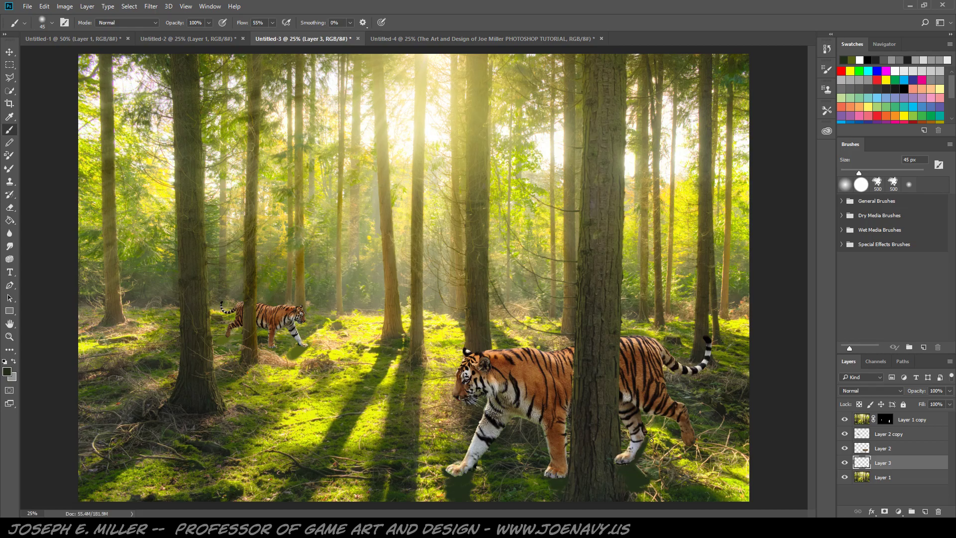
# - Erase around the large tiger's rear paw on the shadow layer, and brush a small shadow on the ground below its raised hind leg
pyautogui.press('e')
pyautogui.moveTo(650, 436); pyautogui.dragTo(637, 460)
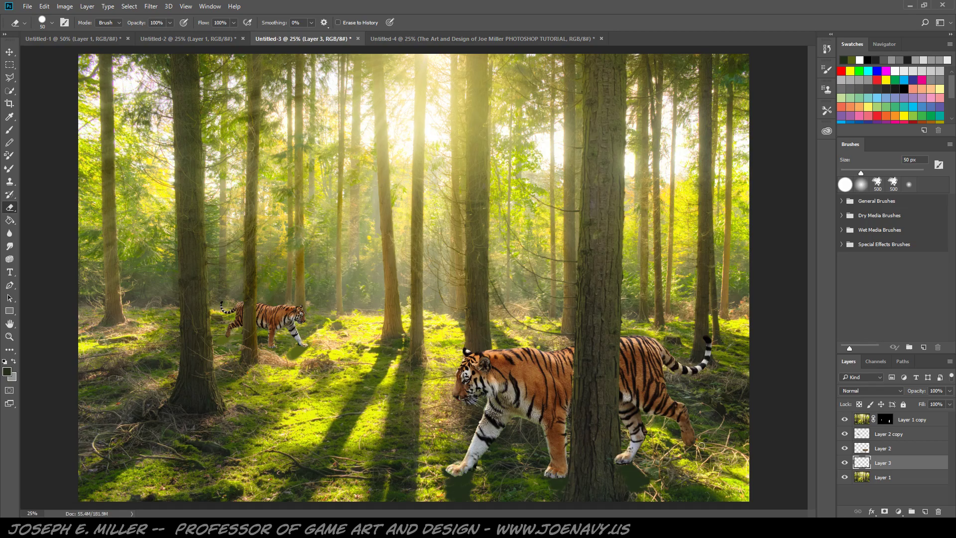
pyautogui.press('b')
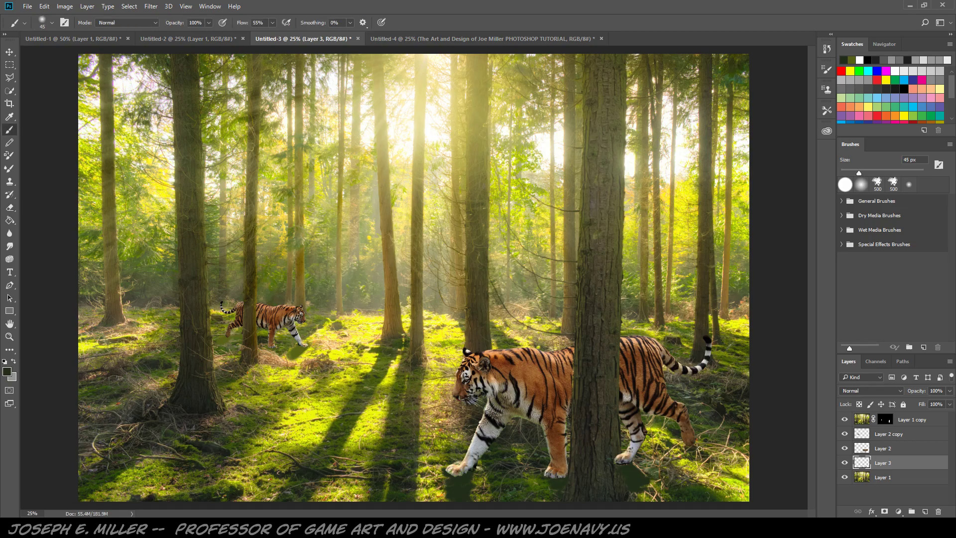
pyautogui.moveTo(688, 448)
pyautogui.mouseDown()
pyautogui.moveTo(713, 456)
pyautogui.moveTo(700, 456)
pyautogui.mouseUp()
# - Paint white on the Layer 1 copy mask with a 60 px brush to hide the rear paw edge overlapping the thick trunk
pyautogui.click(887, 421)
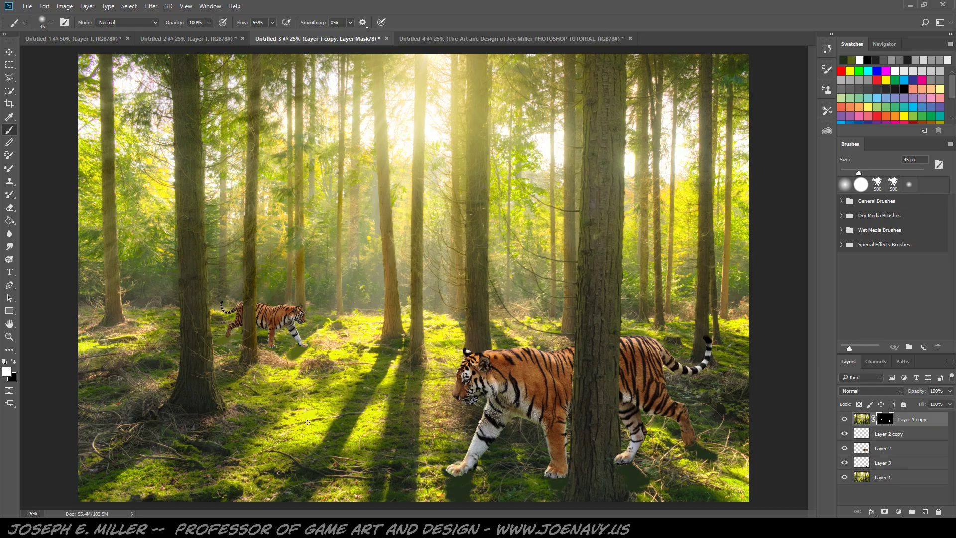
pyautogui.click(620, 384)
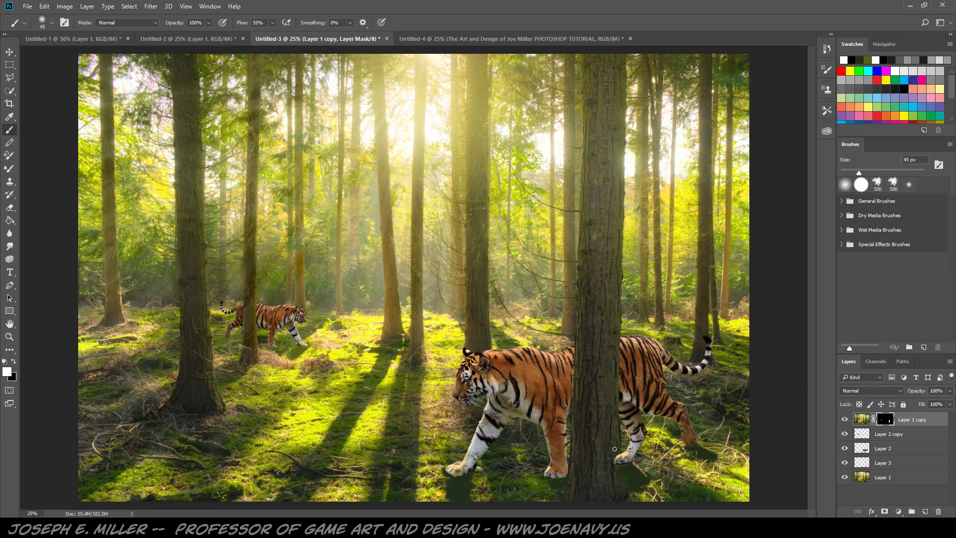
pyautogui.press(']')
pyautogui.press(']')
pyautogui.press('x')
pyautogui.press('x')
pyautogui.moveTo(617, 454); pyautogui.dragTo(620, 463)
pyautogui.press('x')
# - Soften the Layer 3 shadows with a 20.8 px Gaussian Blur and set the layer's blend mode to Multiply
pyautogui.click(879, 463)
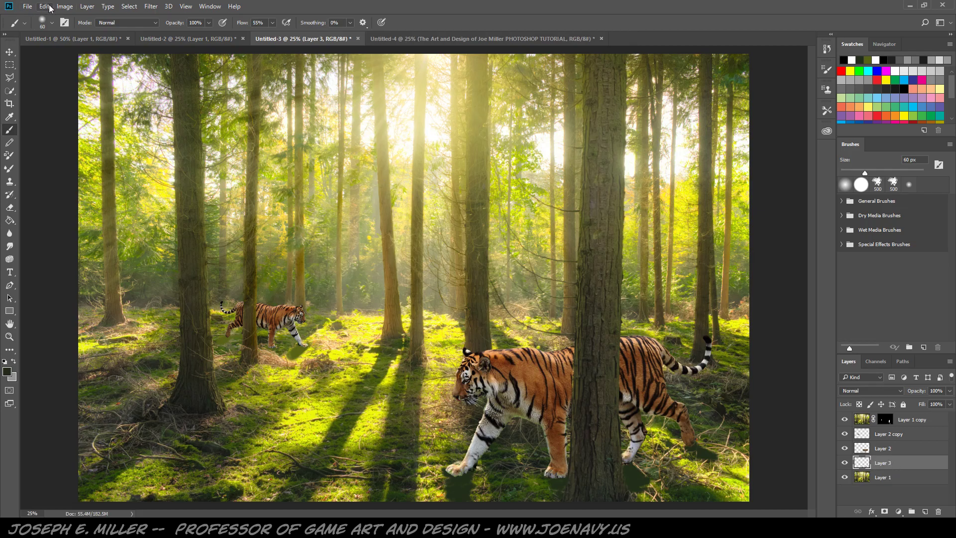
pyautogui.click(151, 7)
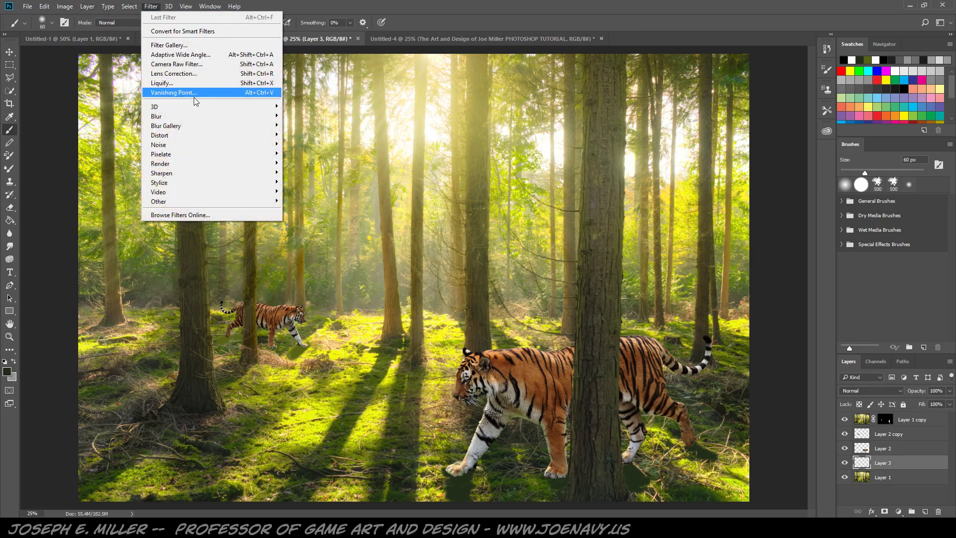
pyautogui.moveTo(196, 118)
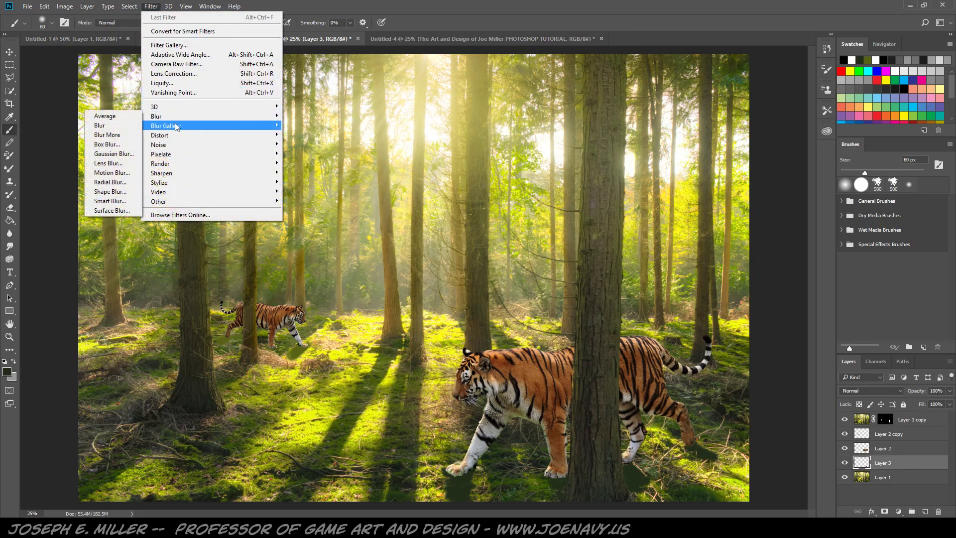
pyautogui.click(112, 152)
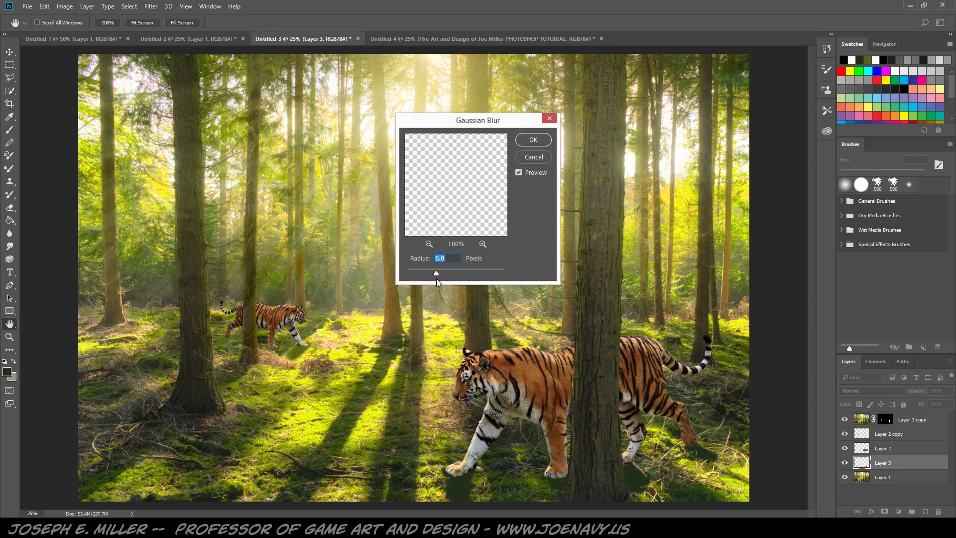
pyautogui.moveTo(436, 274)
pyautogui.mouseDown()
pyautogui.moveTo(473, 277)
pyautogui.moveTo(453, 278)
pyautogui.mouseUp()
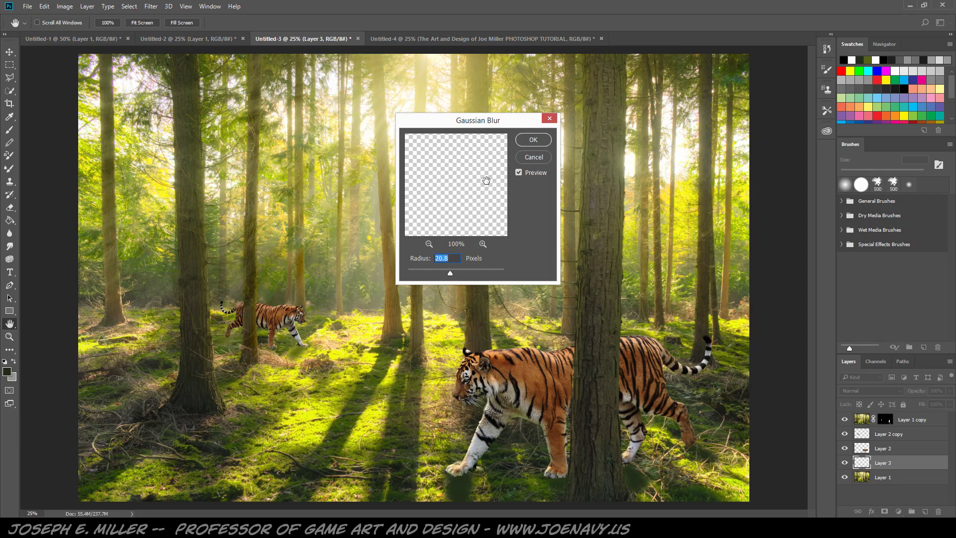
pyautogui.click(528, 142)
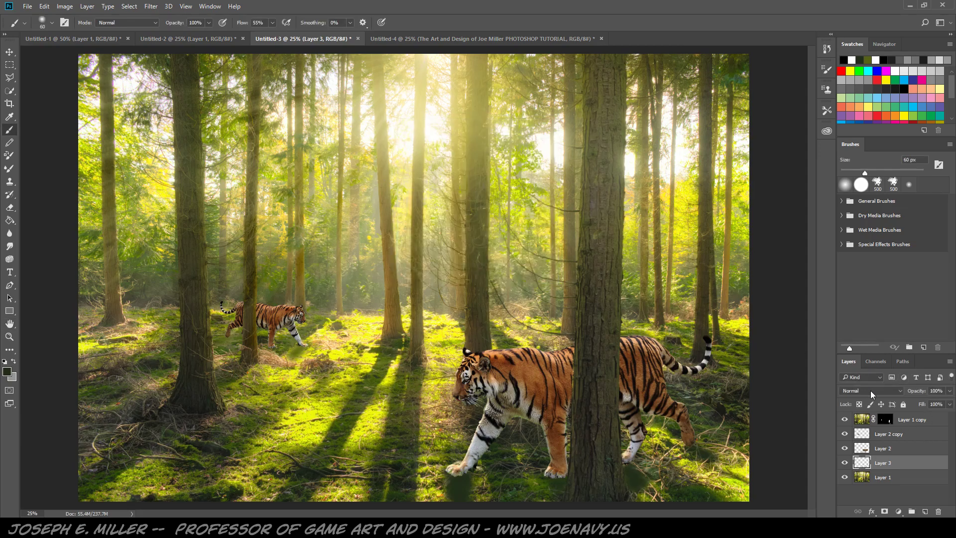
pyautogui.click(870, 390)
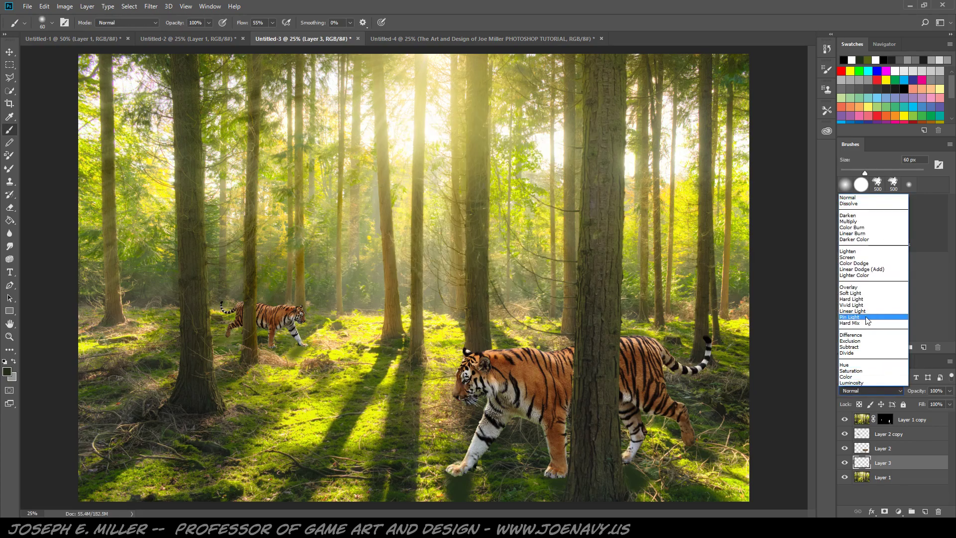
pyautogui.click(875, 226)
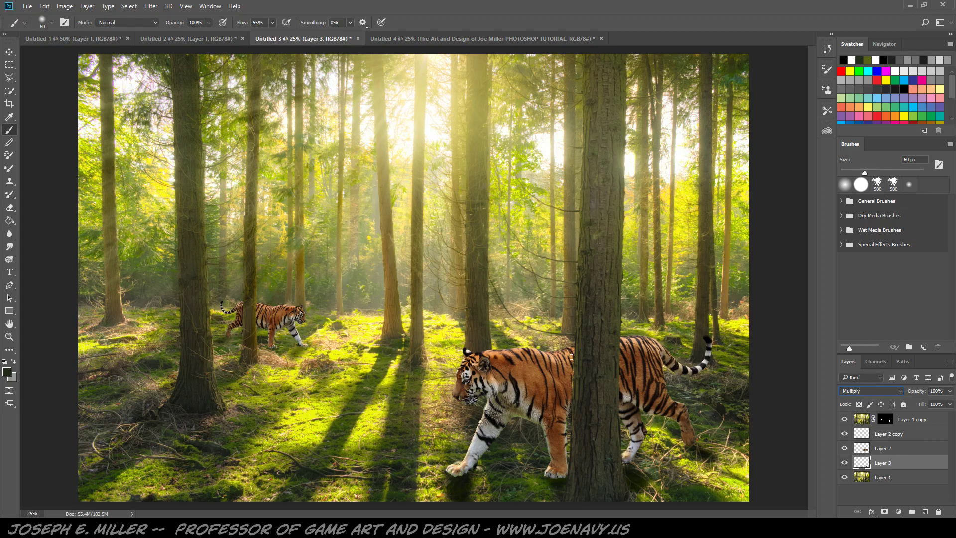
# - Add a new layer above Layer 2 copy and paint sampled dark brown on the large tiger's body along the thick trunk's edge
pyautogui.click(908, 436)
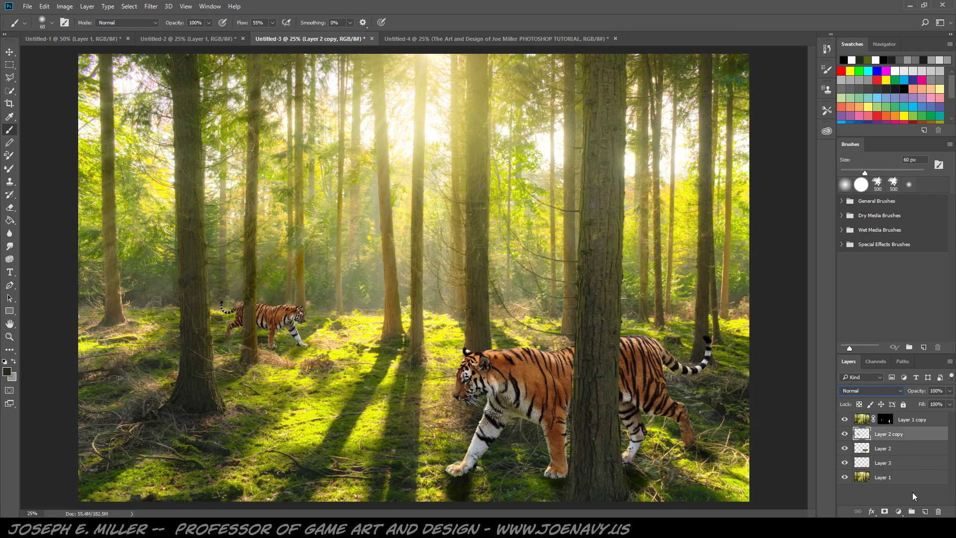
pyautogui.click(923, 511)
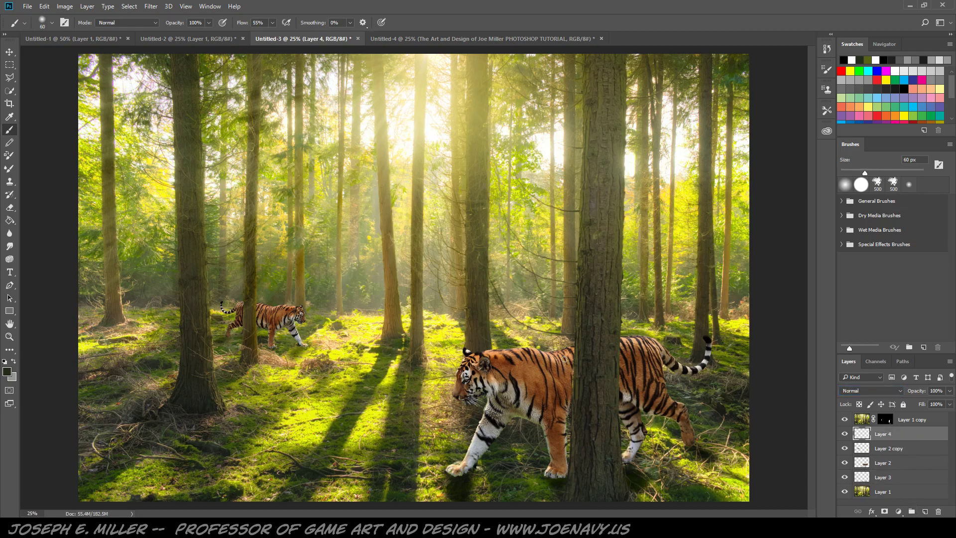
pyautogui.keyDown('alt'); pyautogui.click(563, 388); pyautogui.keyUp('alt')
pyautogui.moveTo(573, 352); pyautogui.dragTo(572, 388)
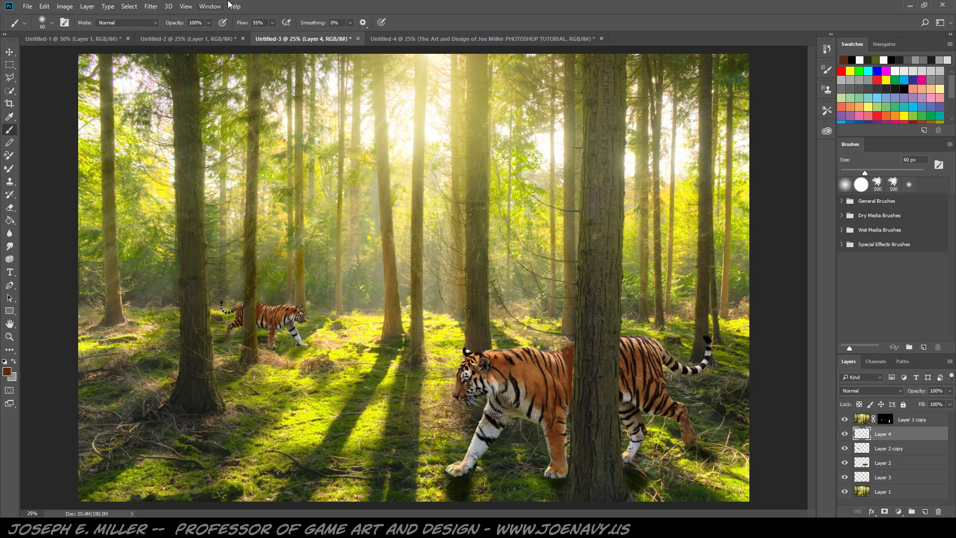
# - Apply a Gaussian Blur with a reduced radius to Layer 4 and set its blend mode to Multiply
pyautogui.click(148, 7)
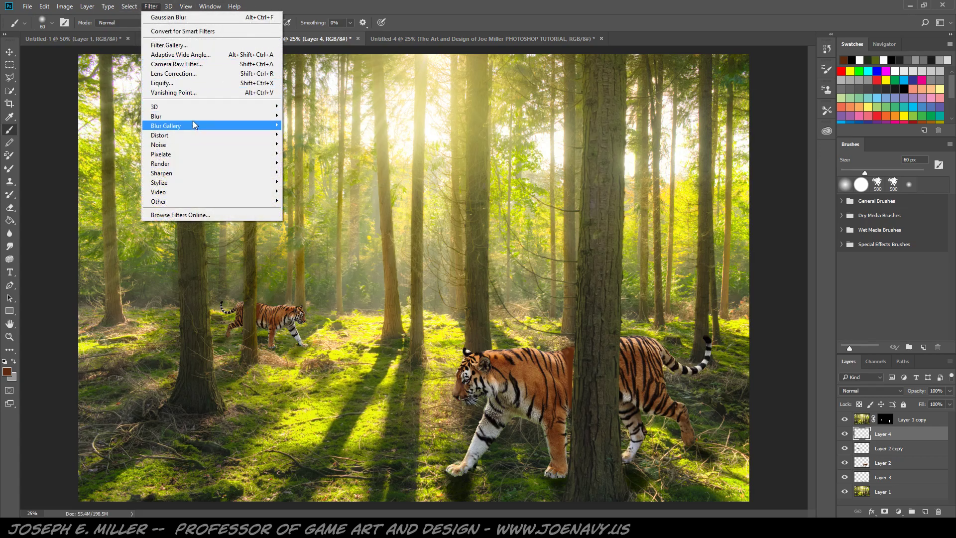
pyautogui.moveTo(194, 118)
pyautogui.click(114, 154)
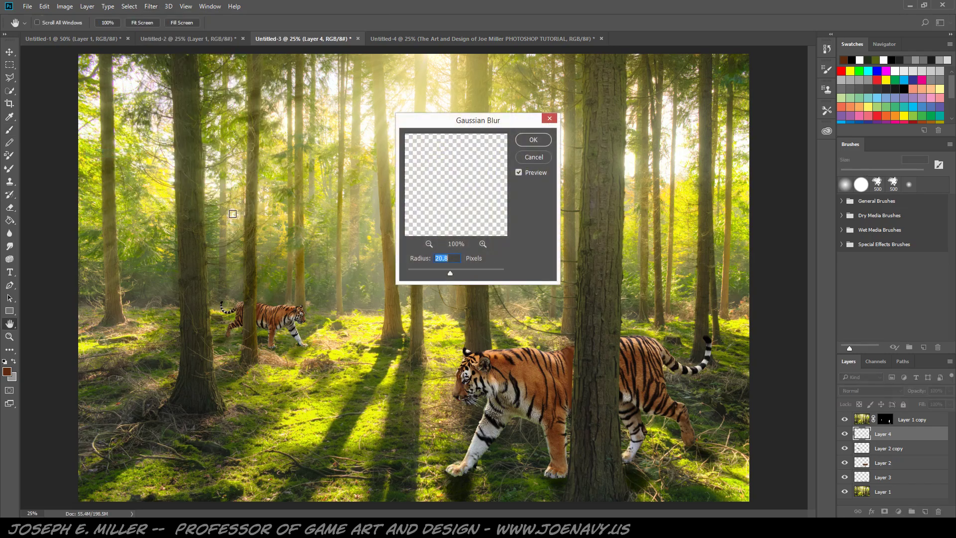
pyautogui.moveTo(446, 277); pyautogui.dragTo(440, 274)
pyautogui.click(534, 140)
pyautogui.press('b')
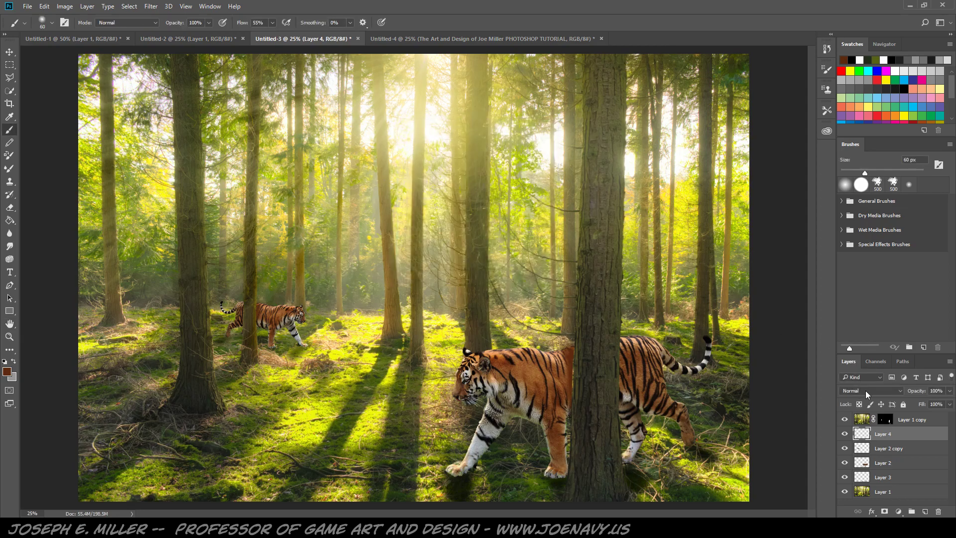
pyautogui.click(866, 390)
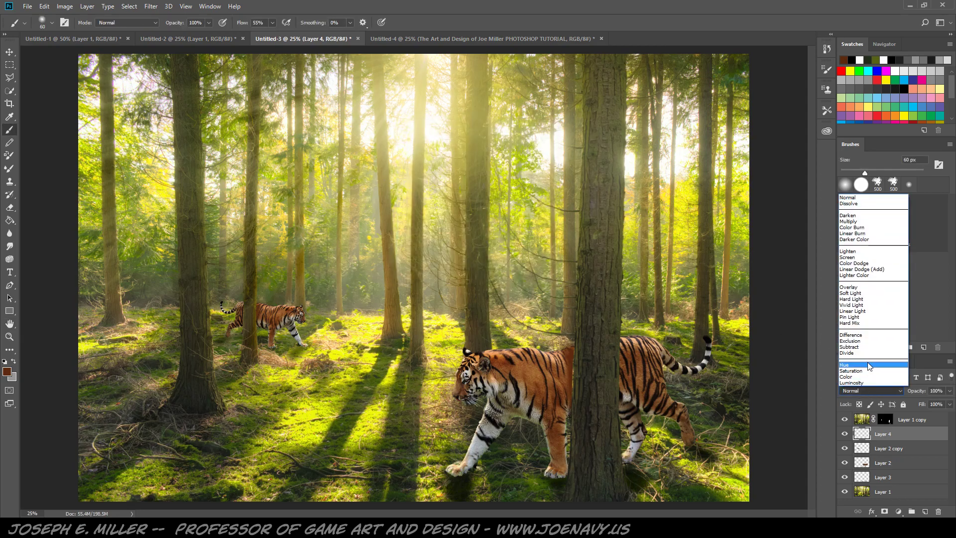
pyautogui.click(871, 221)
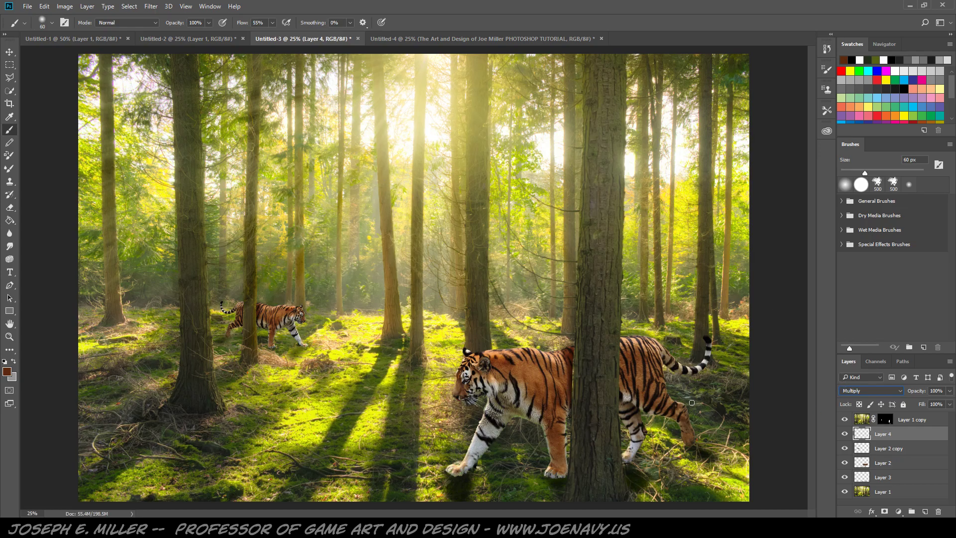
# - Add the text "Tigers" in 750 pt WorldsAtWar BB above Layer 1 copy, over the trees behind the small tiger
pyautogui.click(921, 419)
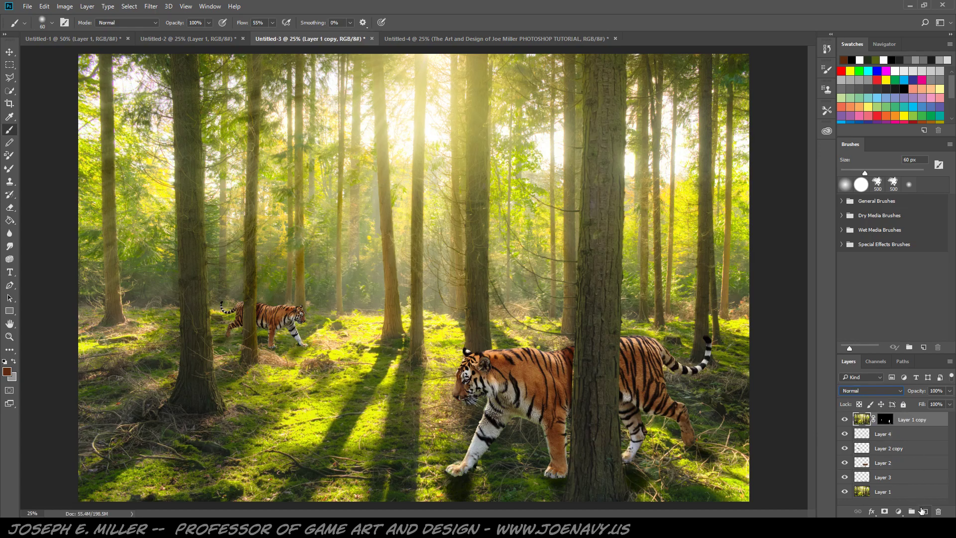
pyautogui.click(925, 512)
pyautogui.moveTo(892, 419); pyautogui.dragTo(939, 512)
pyautogui.click(9, 272)
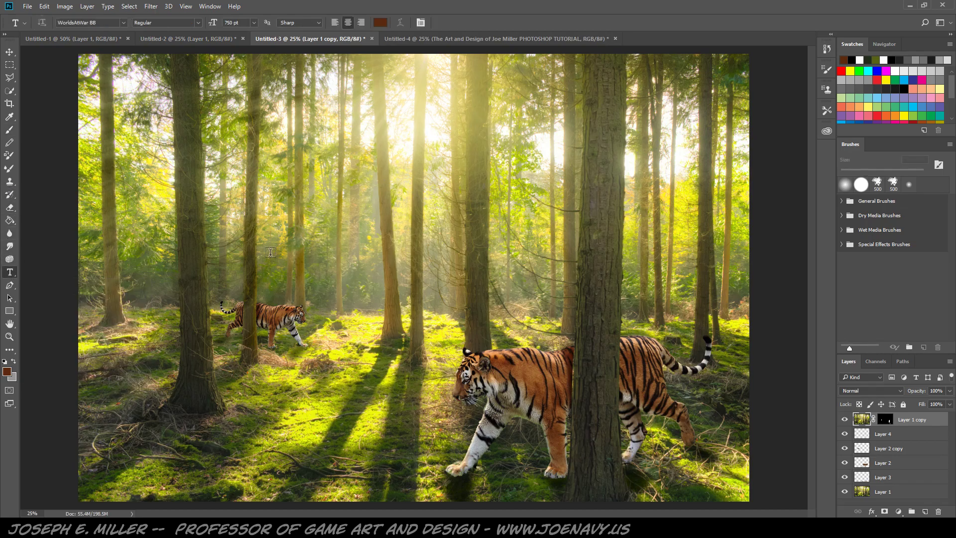
pyautogui.click(251, 222)
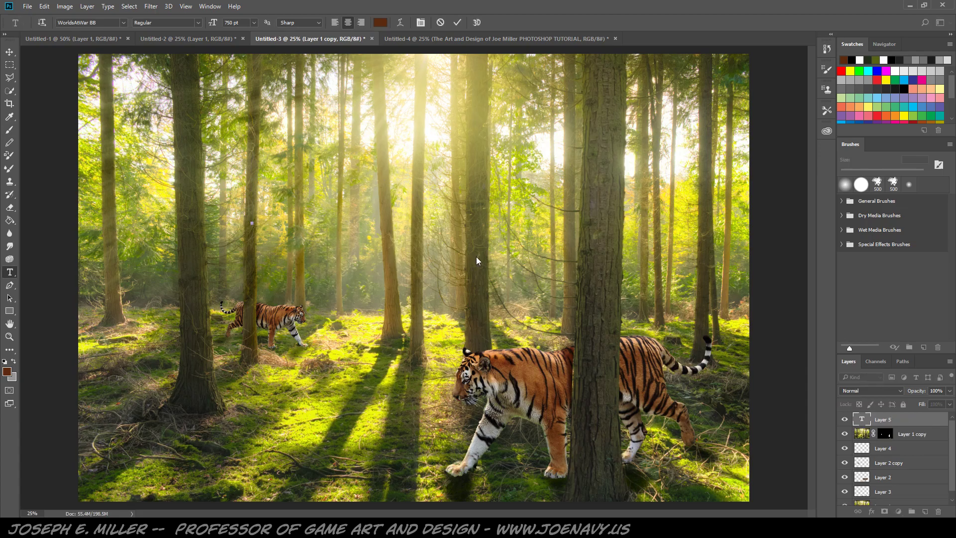
pyautogui.write('Tiger')
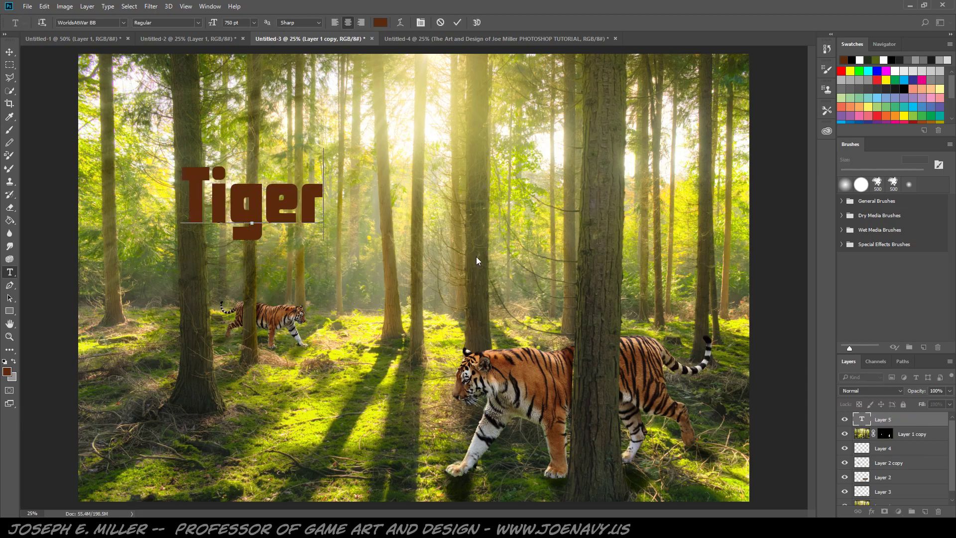
pyautogui.write('s')
# - Replace the title text with uppercase "TIGERS" and move it to the upper middle of the forest image
pyautogui.moveTo(340, 204); pyautogui.dragTo(150, 201)
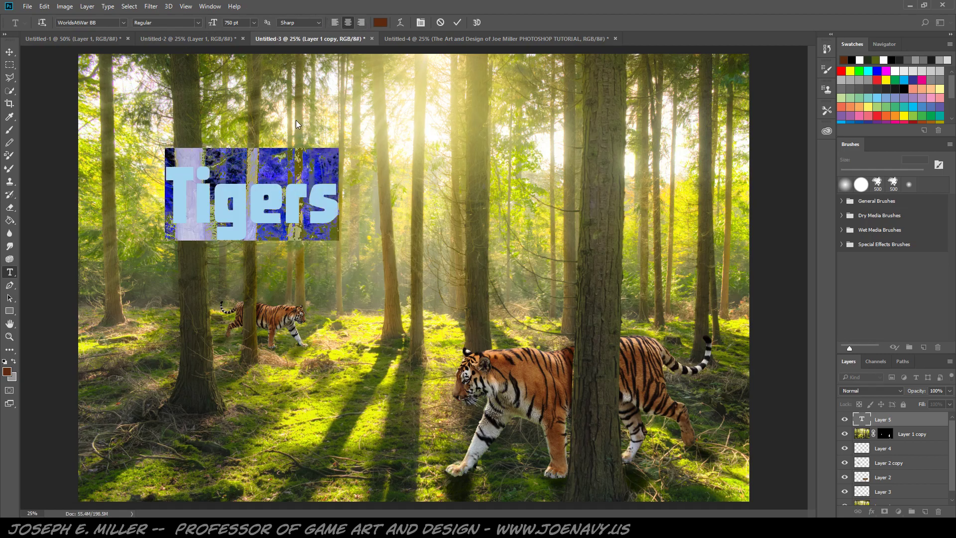
pyautogui.write('TIGERS')
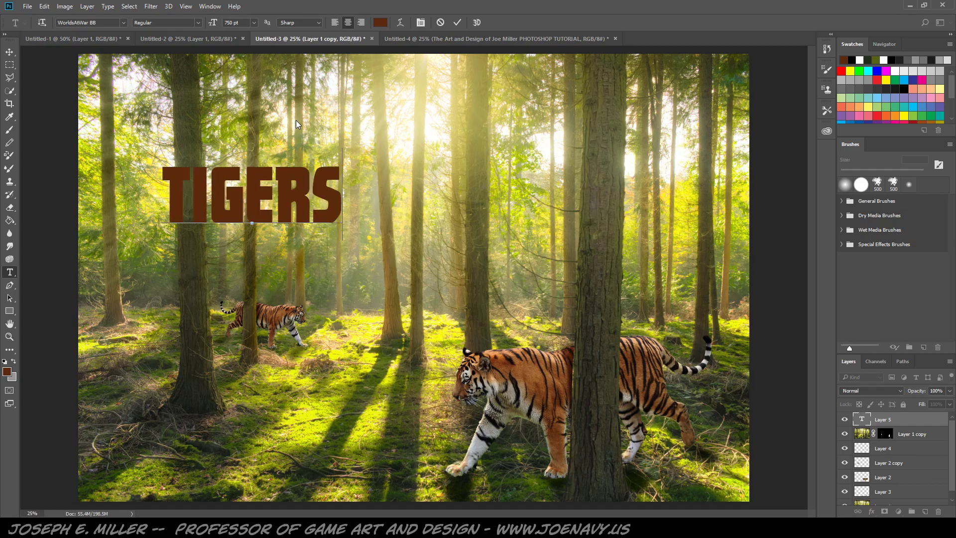
pyautogui.click(10, 52)
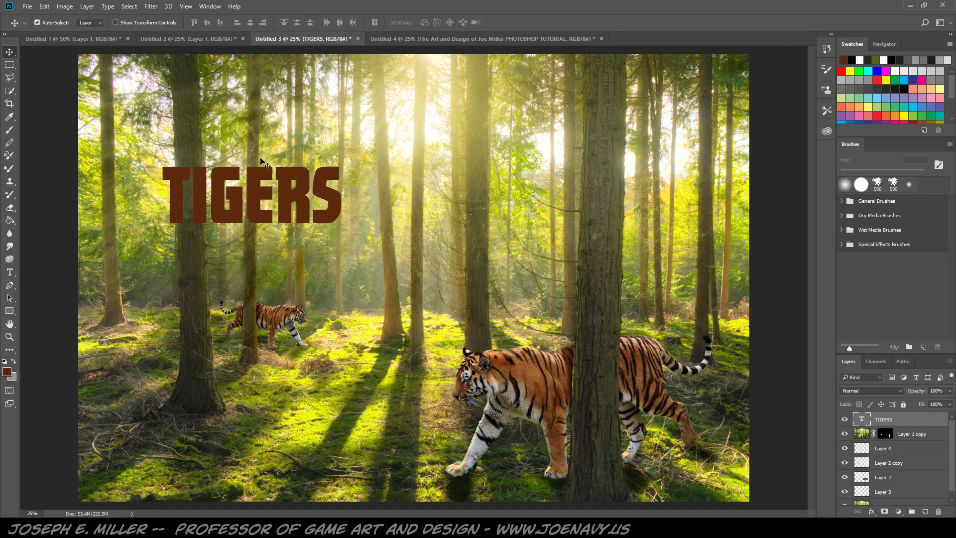
pyautogui.moveTo(268, 199); pyautogui.dragTo(435, 158)
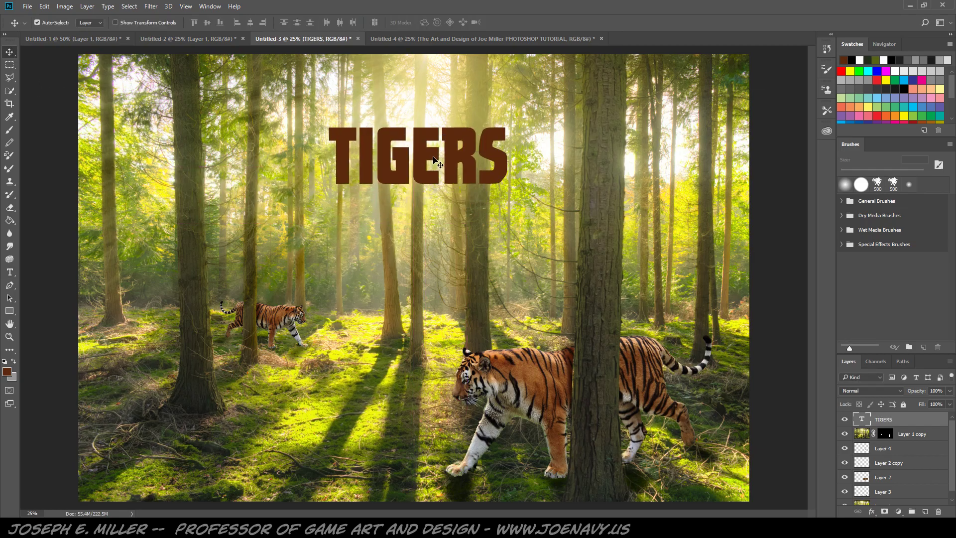
# - Scale the TIGERS title proportionally to about 190% and place it across the upper middle of the forest image
pyautogui.hotkey('ctrl', 't')
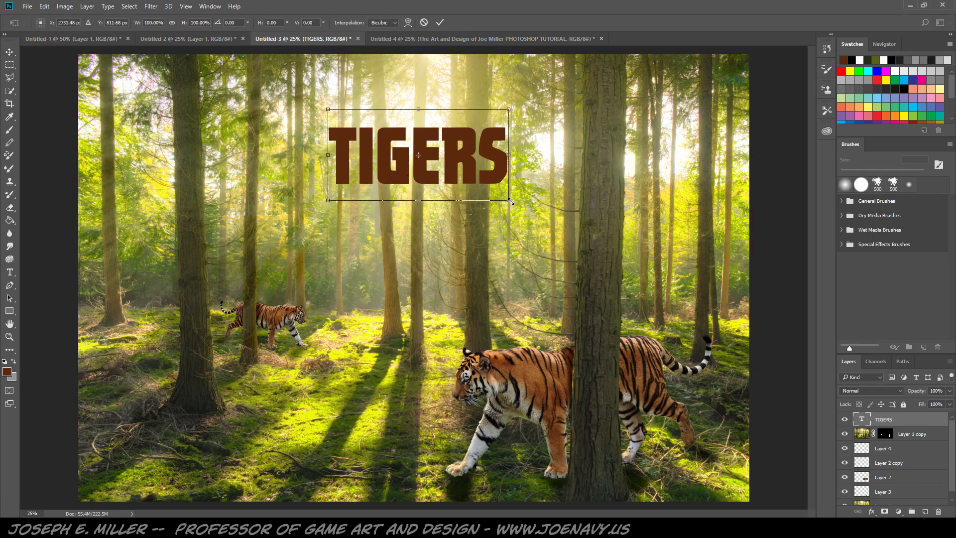
pyautogui.moveTo(509, 200); pyautogui.dragTo(673, 284)
pyautogui.moveTo(578, 247); pyautogui.dragTo(486, 205)
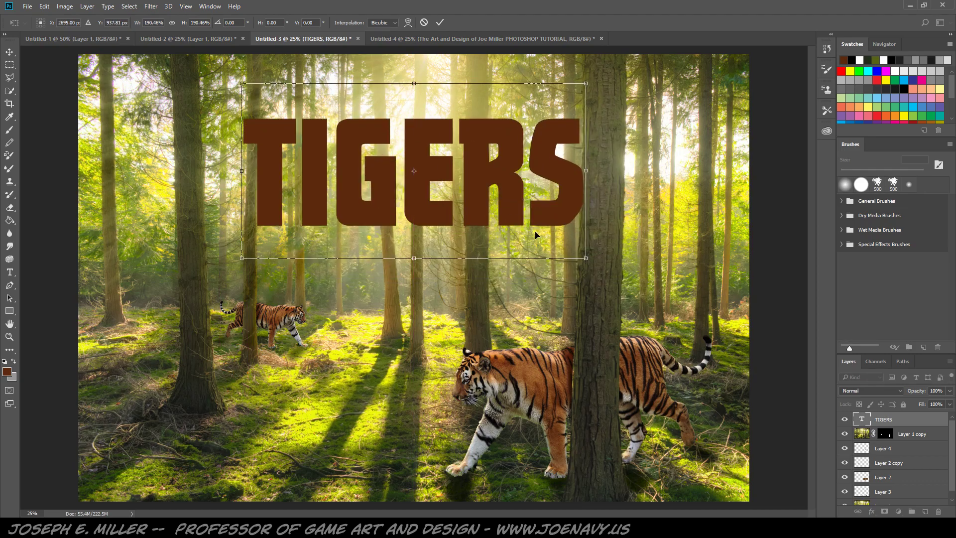
pyautogui.press('Return')
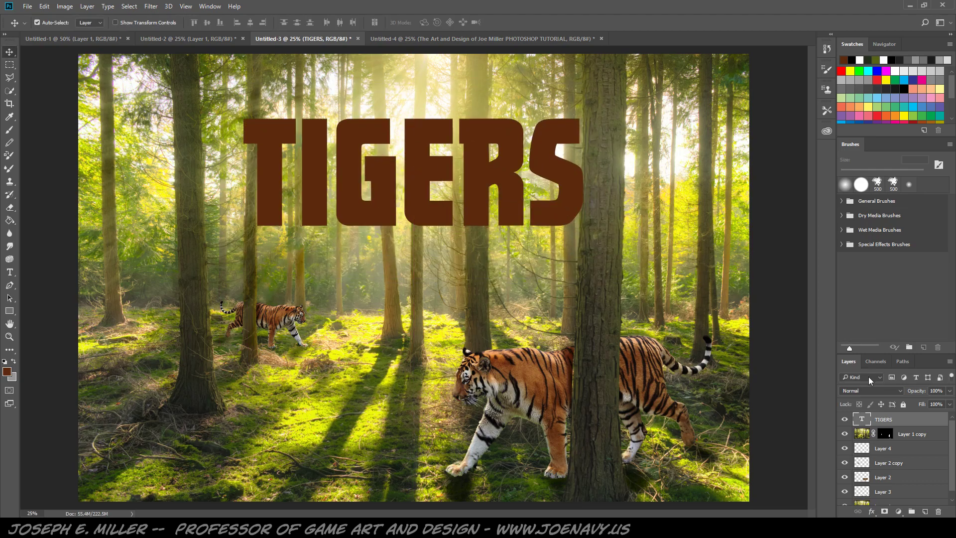
# - Duplicate the large tiger's Layer 2 and move the copy up behind the TIGERS title
pyautogui.click(903, 478)
pyautogui.moveTo(903, 478); pyautogui.dragTo(925, 511)
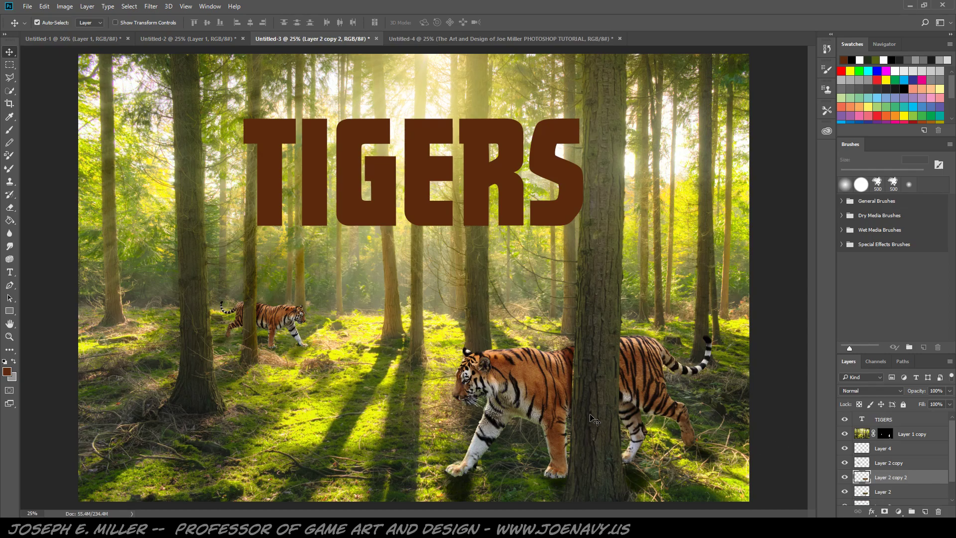
pyautogui.moveTo(538, 386); pyautogui.dragTo(362, 174)
# - Stretch the duplicated tiger to about 209% width and 237% height so its striped body covers the whole title area
pyautogui.hotkey('ctrl', 't')
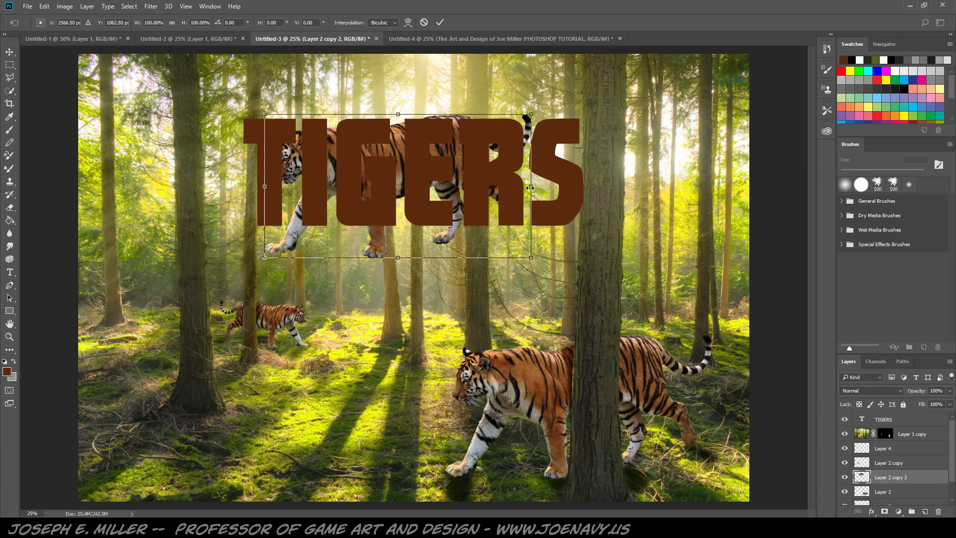
pyautogui.moveTo(530, 187); pyautogui.dragTo(678, 186)
pyautogui.moveTo(472, 114); pyautogui.dragTo(472, 66)
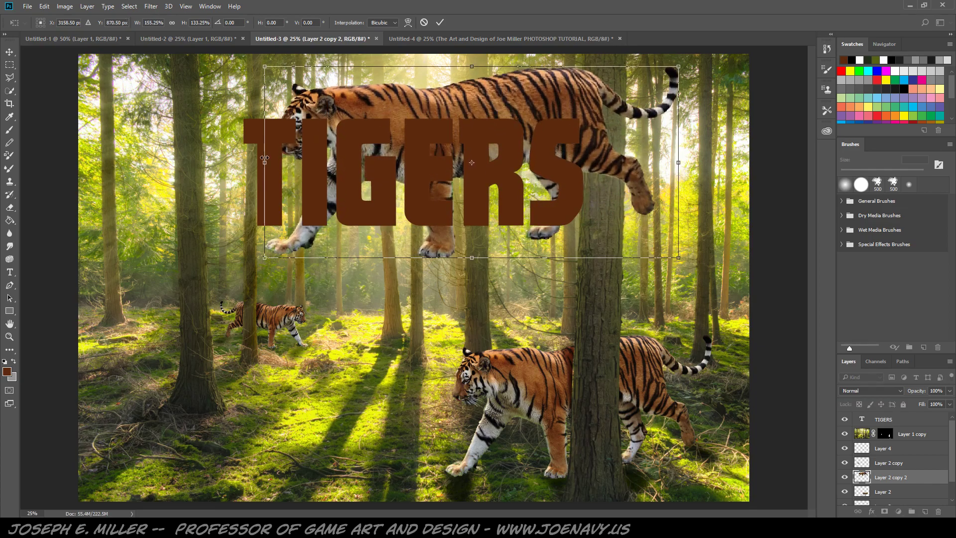
pyautogui.moveTo(266, 162); pyautogui.dragTo(142, 162)
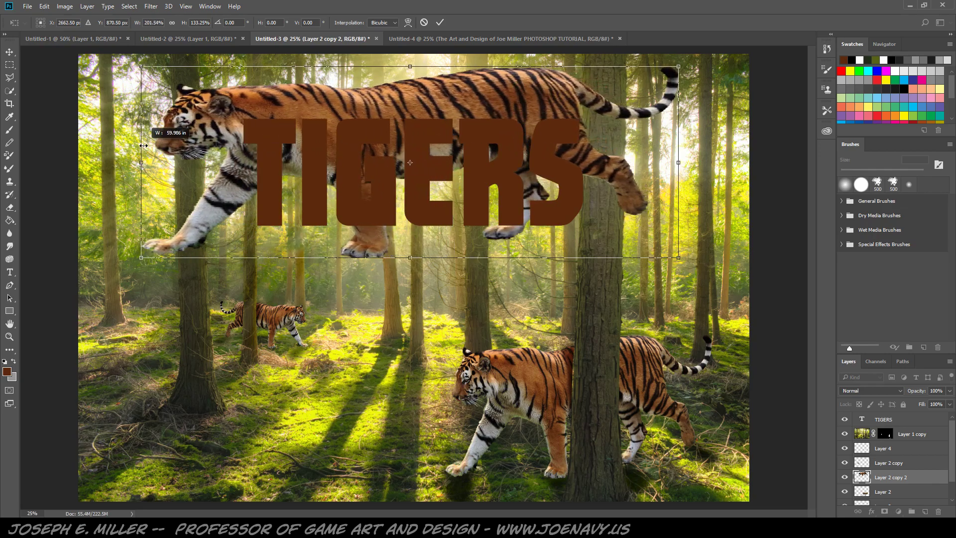
pyautogui.moveTo(411, 258); pyautogui.dragTo(411, 407)
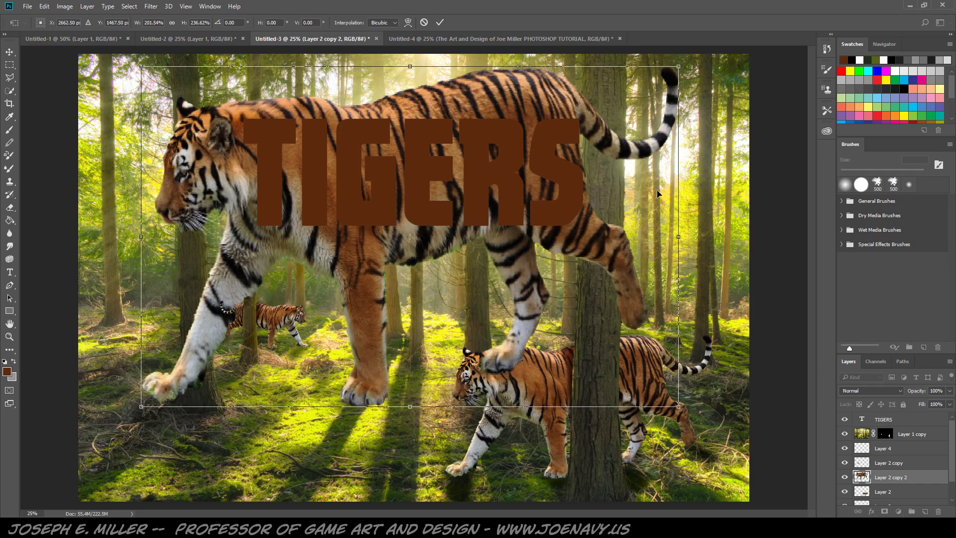
pyautogui.moveTo(679, 238); pyautogui.dragTo(698, 237)
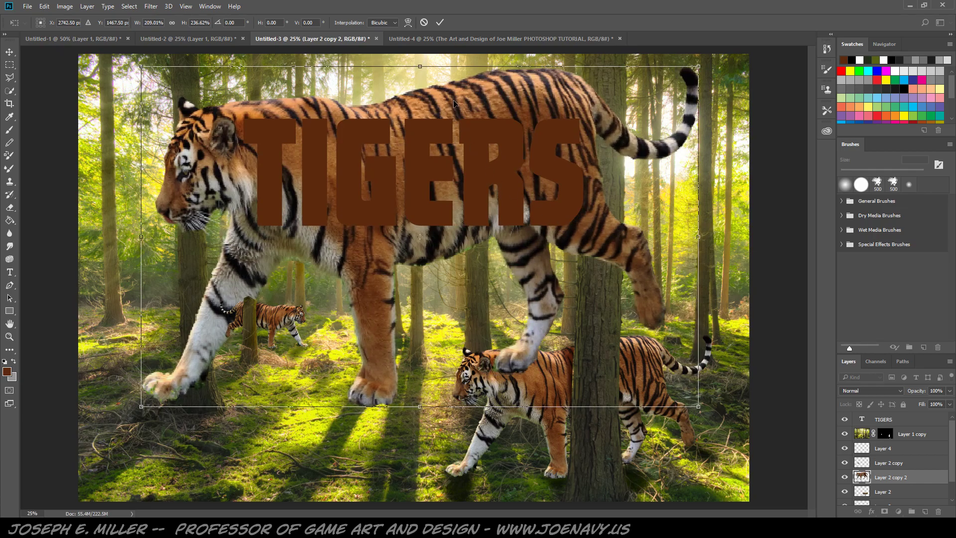
pyautogui.moveTo(513, 107); pyautogui.dragTo(517, 103)
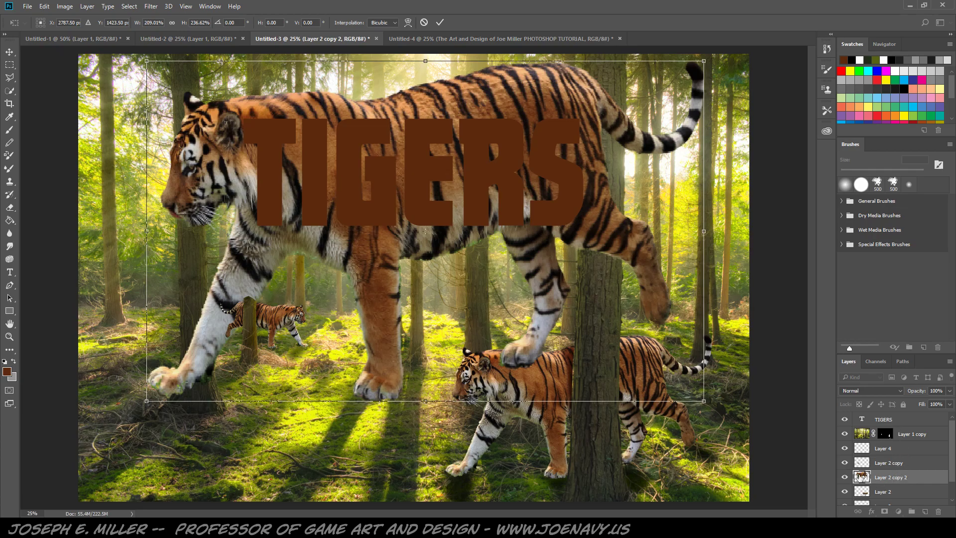
pyautogui.press('Return')
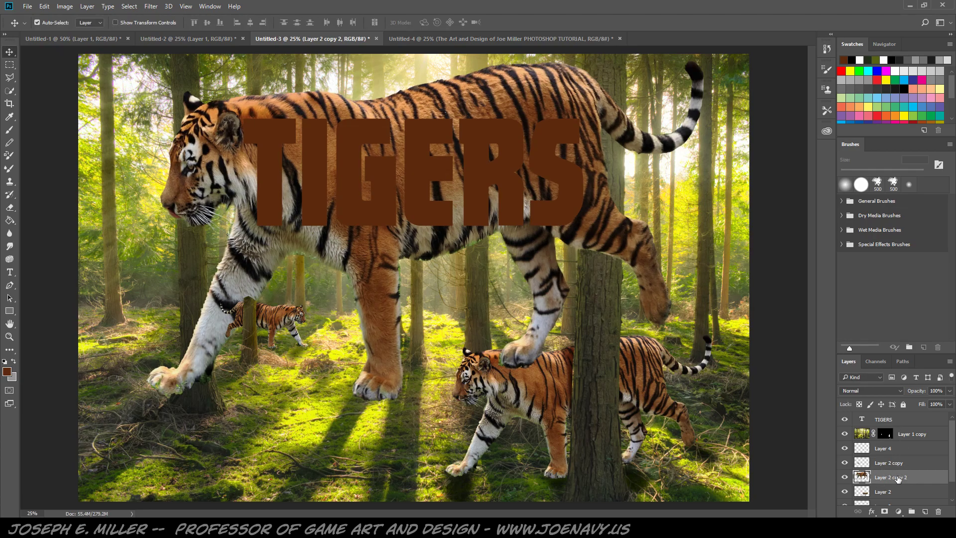
# - Move Layer 2 copy 2 above the TIGERS text layer and clip it to the text with a clipping mask
pyautogui.moveTo(901, 481); pyautogui.dragTo(902, 422)
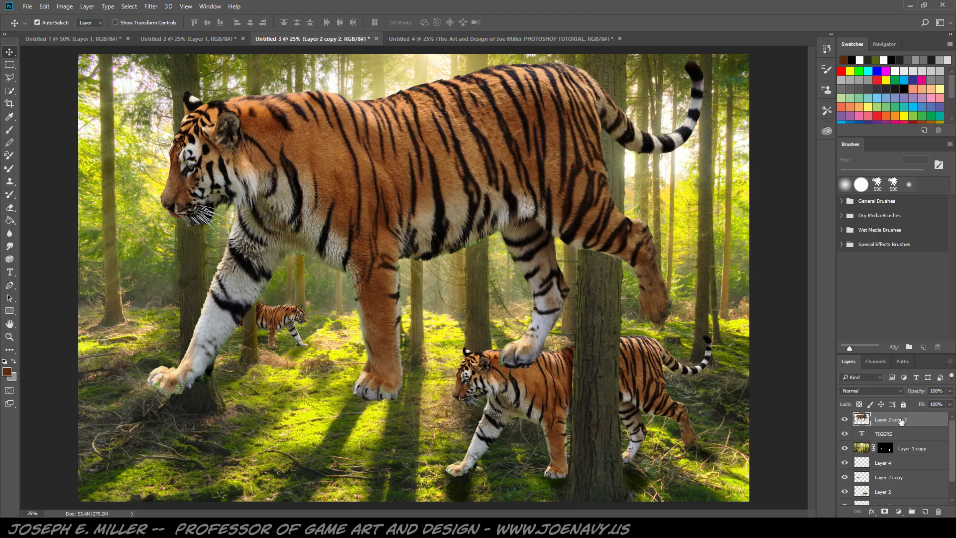
pyautogui.rightClick(901, 420)
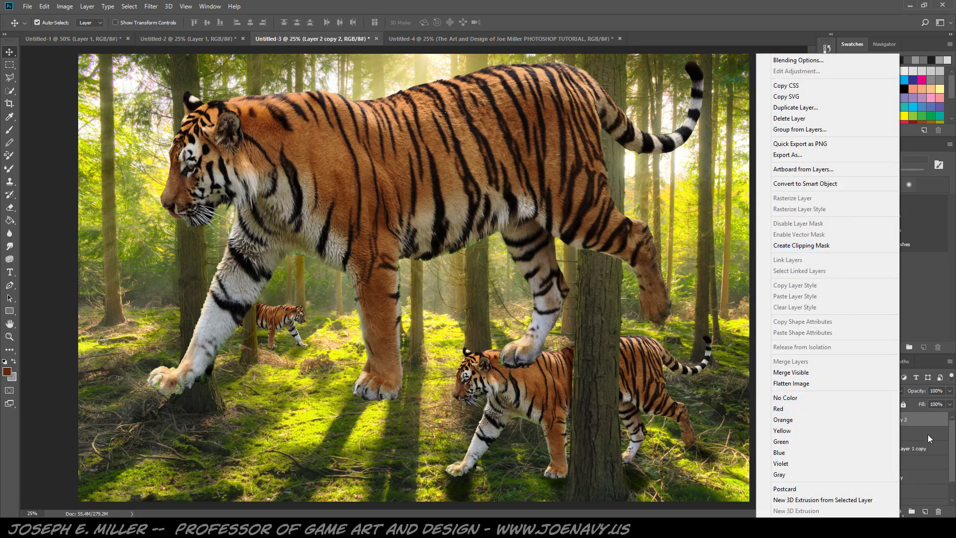
pyautogui.click(819, 246)
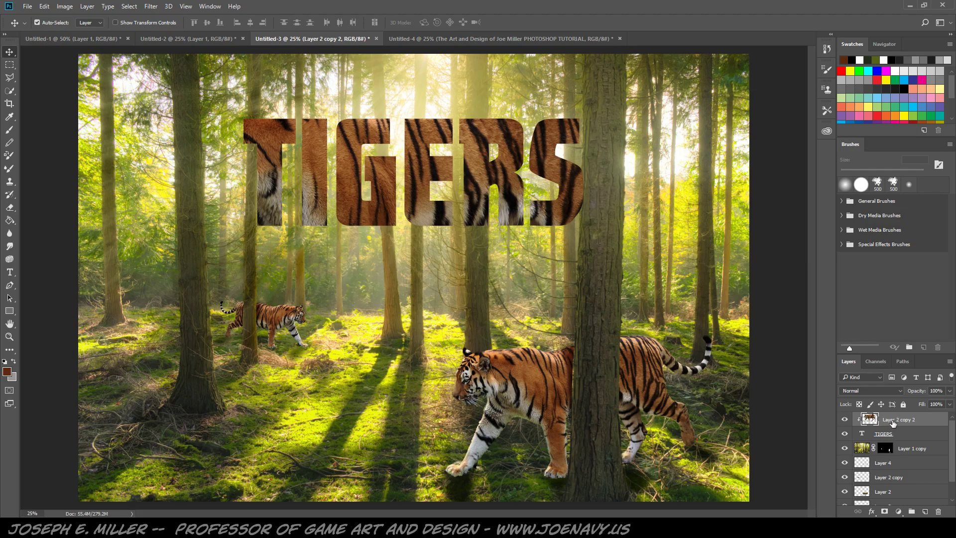
# - Add a Multiply Drop Shadow to the TIGERS text layer with a 43 px distance and a size of about 8 px
pyautogui.click(899, 436)
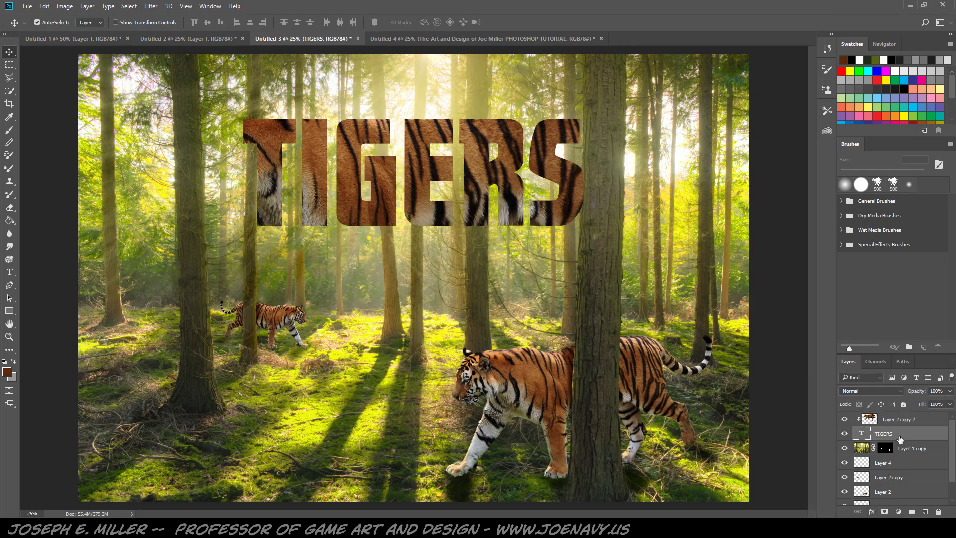
pyautogui.click(871, 513)
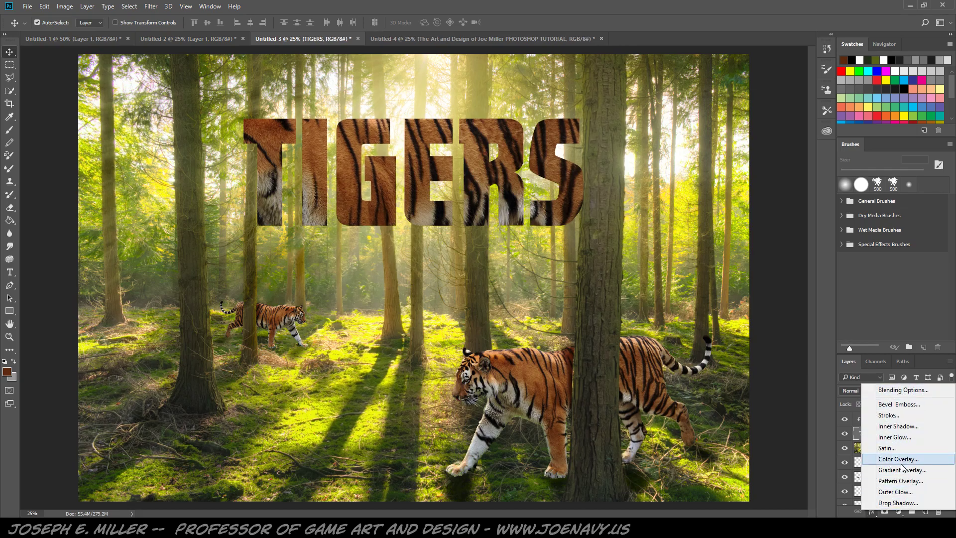
pyautogui.click(895, 503)
pyautogui.moveTo(452, 98); pyautogui.dragTo(695, 189)
pyautogui.moveTo(703, 286); pyautogui.dragTo(716, 292)
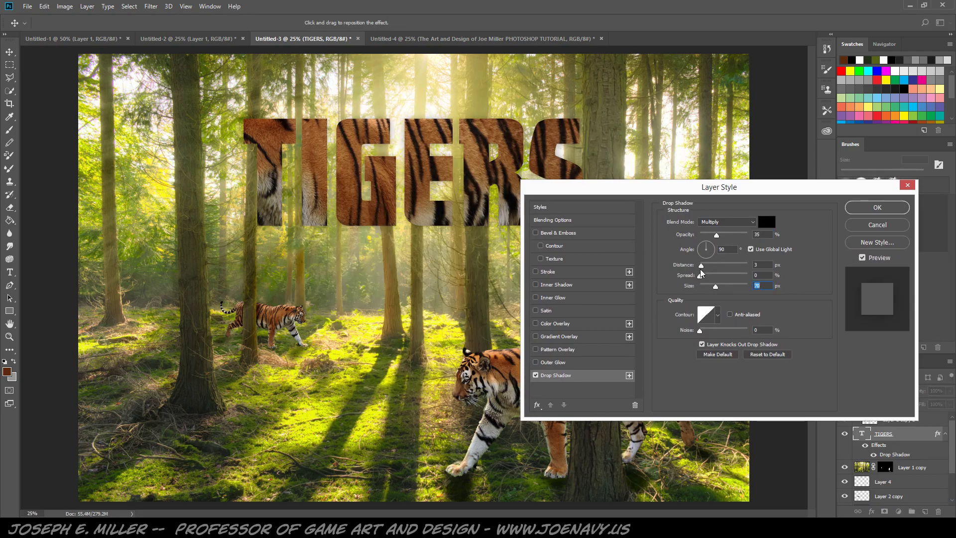
pyautogui.moveTo(709, 267); pyautogui.dragTo(707, 290)
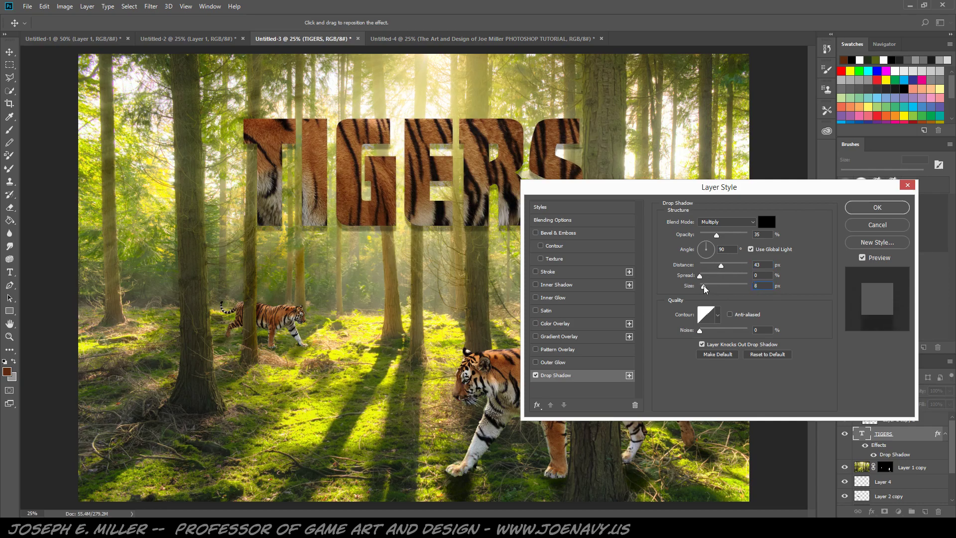
# - Add Bevel & Emboss and a 13 px black inside Stroke to the TIGERS text and apply the layer styles
pyautogui.click(557, 233)
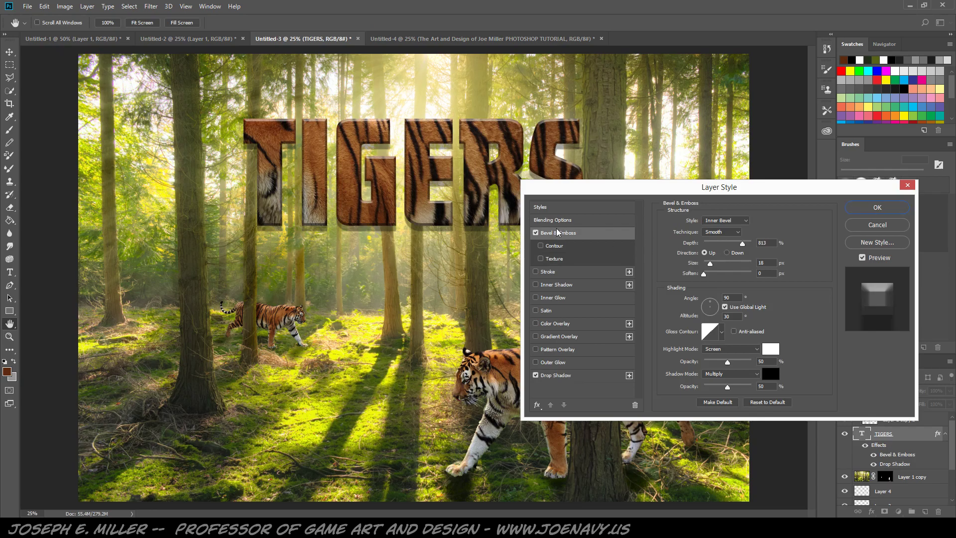
pyautogui.click(549, 272)
pyautogui.moveTo(699, 224); pyautogui.dragTo(705, 222)
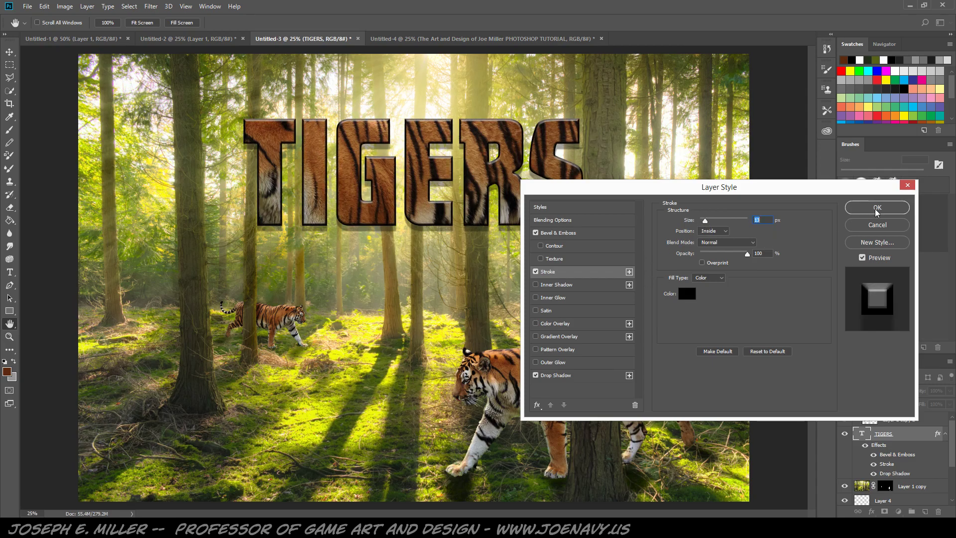
pyautogui.click(876, 208)
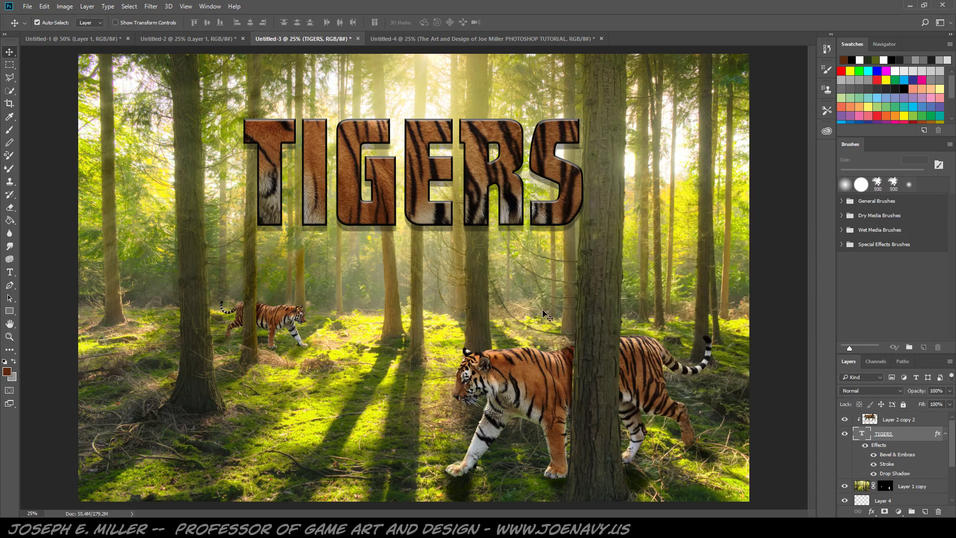
# - Raise the saturation of the clipped tiger texture, Layer 2 copy 2, to +86 with Hue/Saturation
pyautogui.click(890, 422)
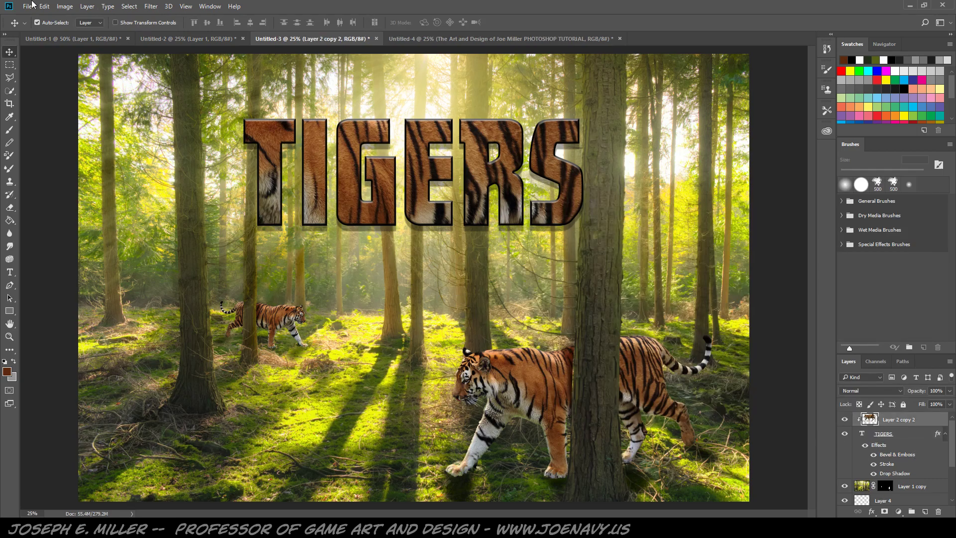
pyautogui.click(65, 6)
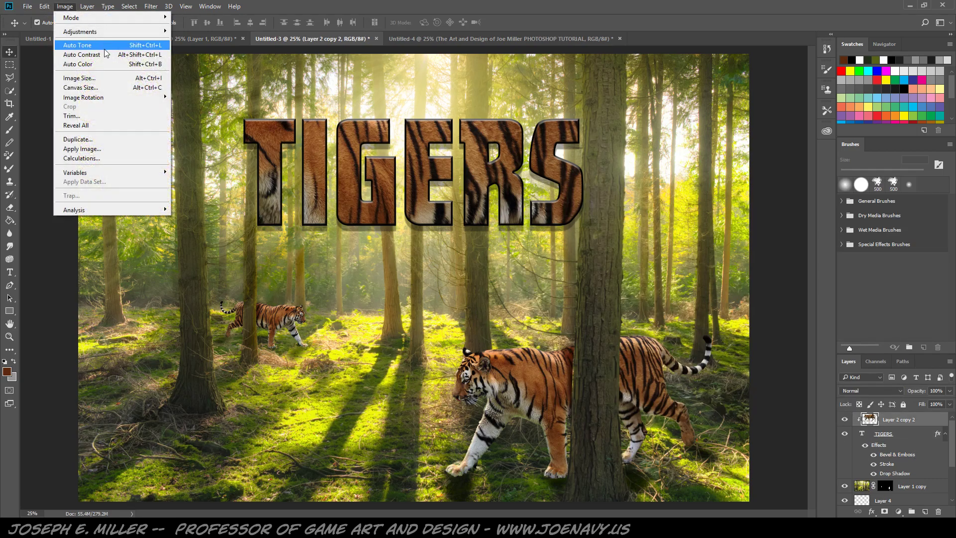
pyautogui.moveTo(148, 37)
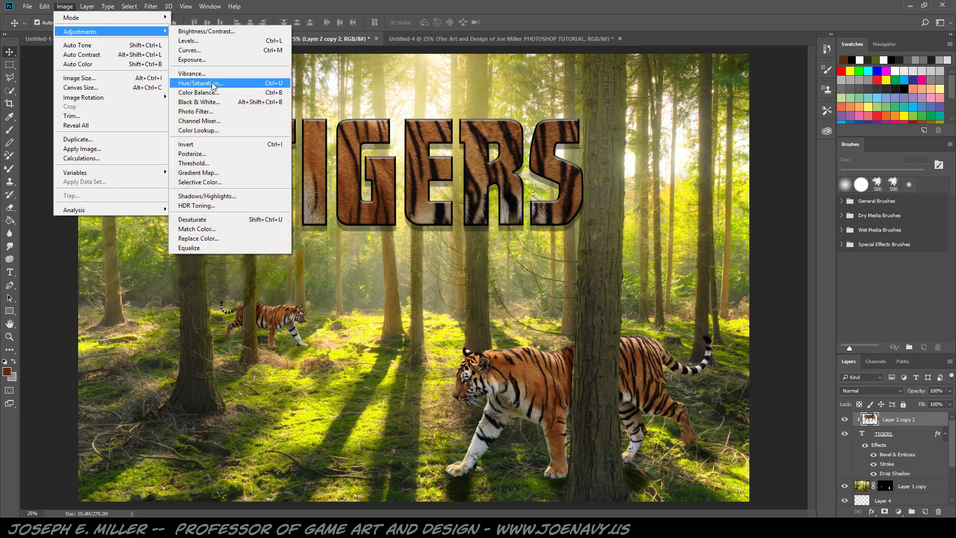
pyautogui.click(214, 84)
pyautogui.moveTo(453, 123); pyautogui.dragTo(612, 249)
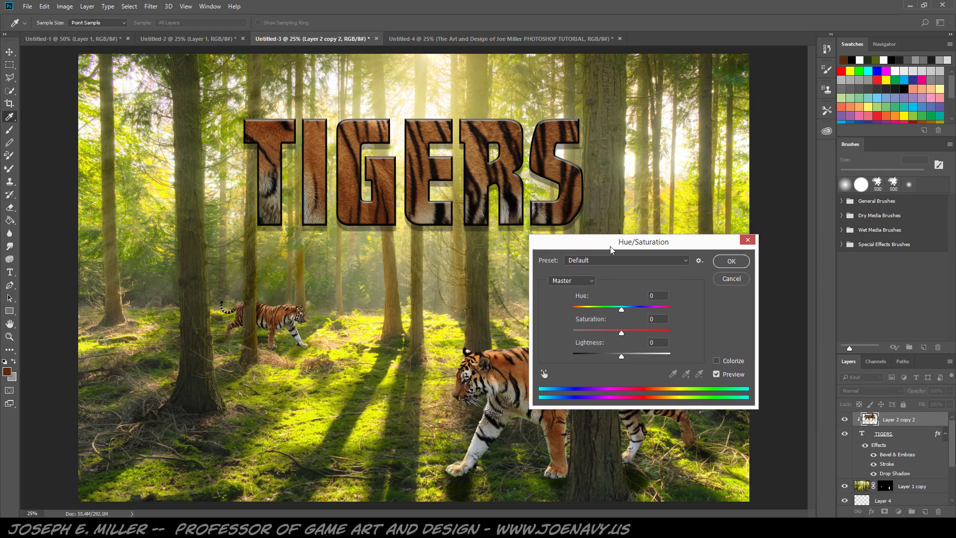
pyautogui.moveTo(621, 333); pyautogui.dragTo(665, 344)
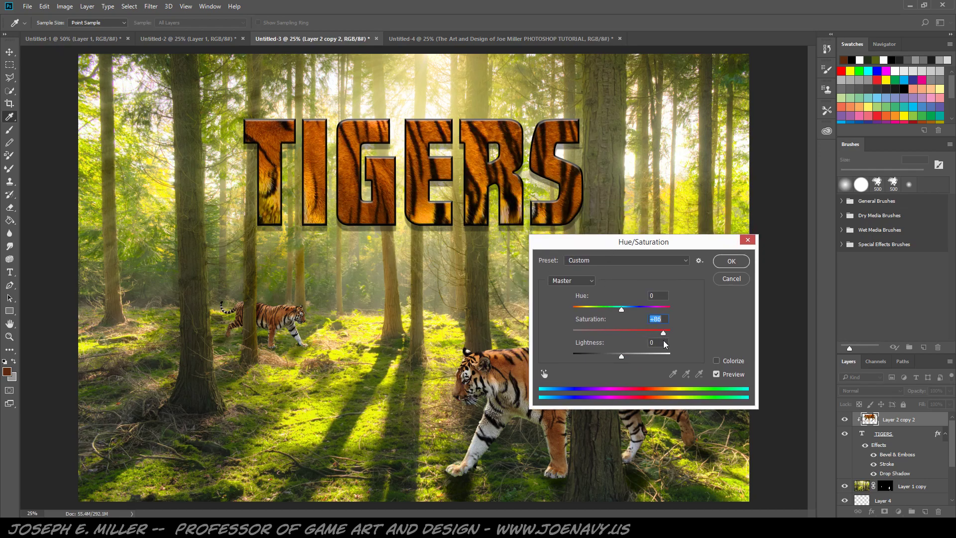
pyautogui.click(731, 262)
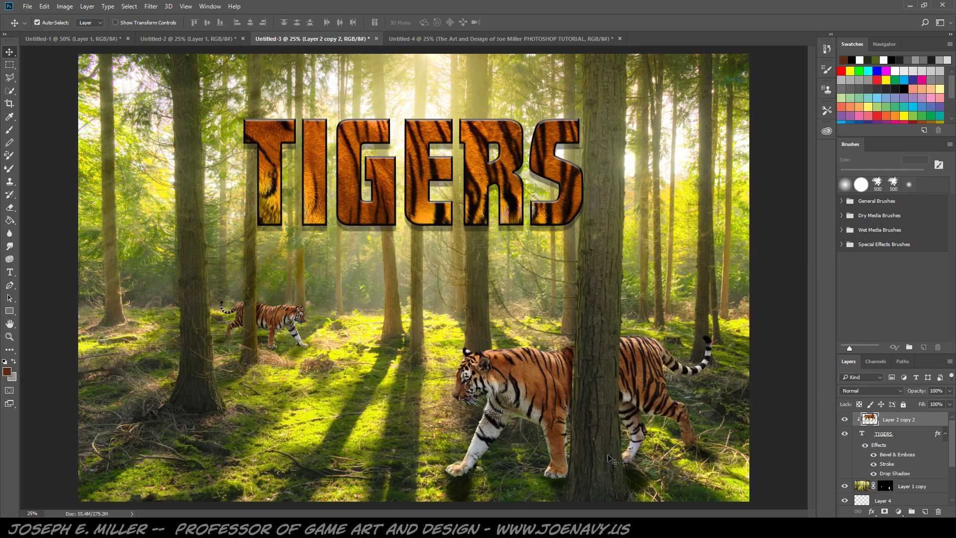
# - In the Untitled-1 lakeside photo, draw a loose freehand Lasso selection around the walker with the cap and open red jacket
pyautogui.click(164, 38)
pyautogui.click(75, 39)
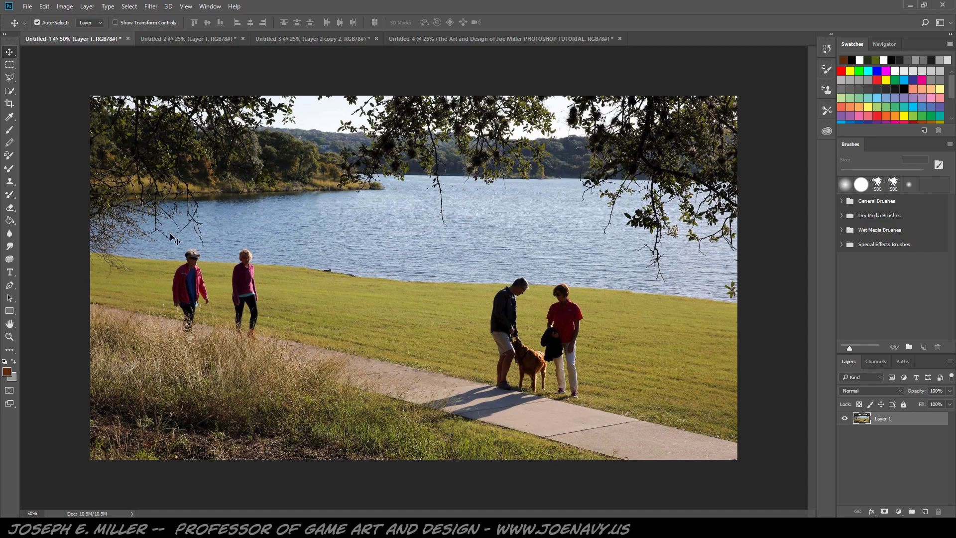
pyautogui.press('l')
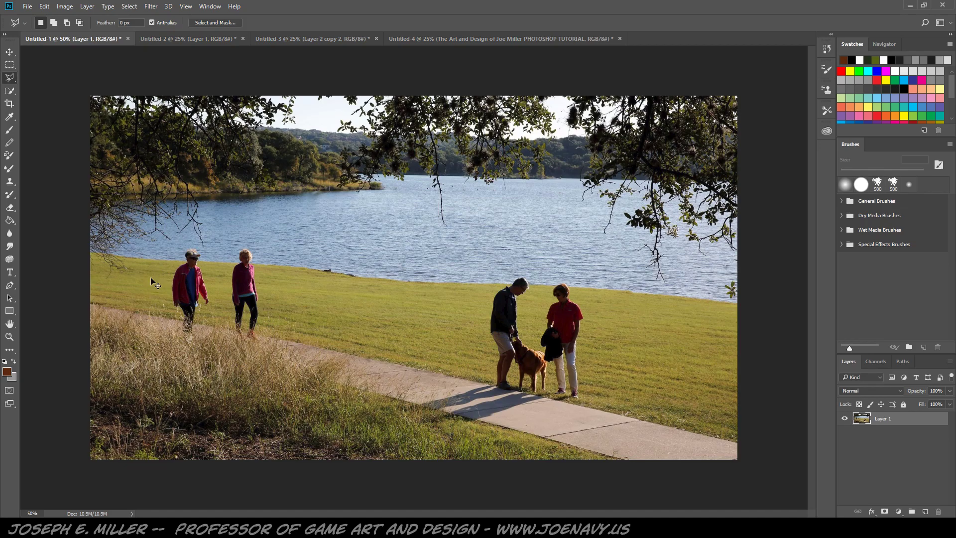
pyautogui.hotkey('ctrl', '+')
pyautogui.hotkey('ctrl', '+')
pyautogui.hotkey('ctrl', '+')
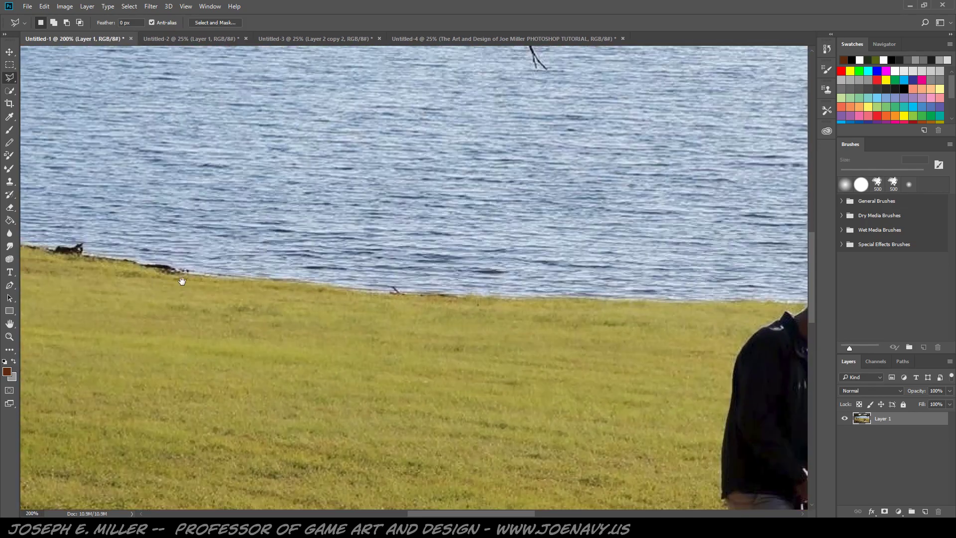
pyautogui.moveTo(187, 280); pyautogui.dragTo(476, 302)
pyautogui.moveTo(303, 297); pyautogui.dragTo(346, 201)
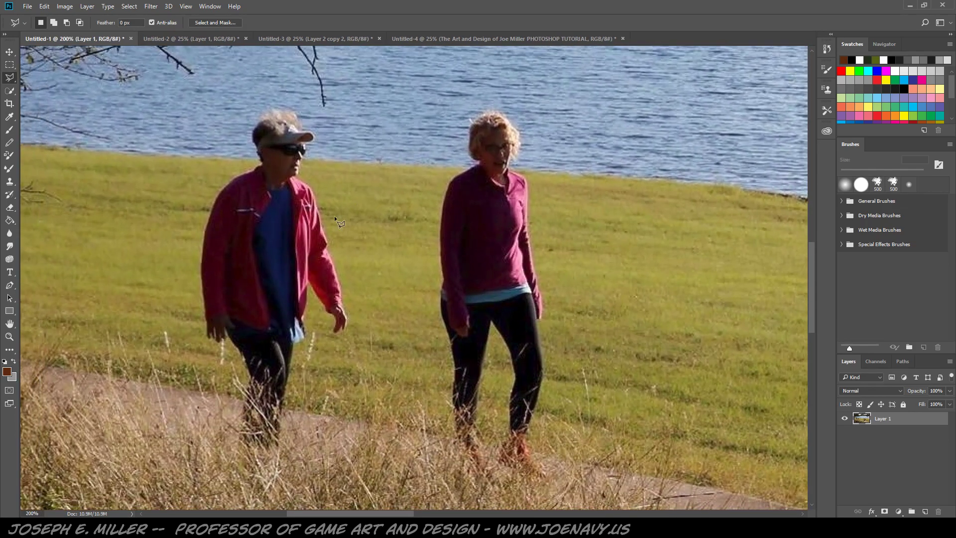
pyautogui.rightClick(10, 80)
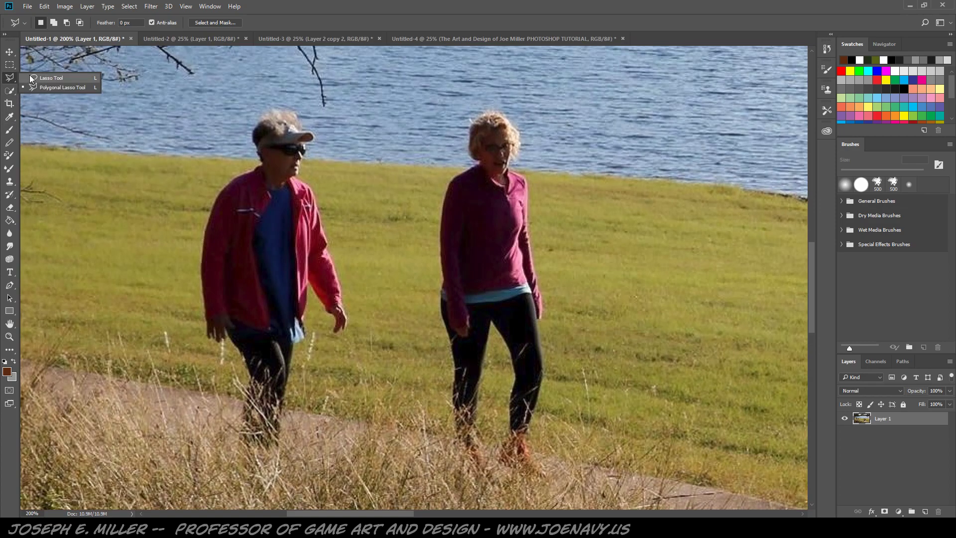
pyautogui.click(43, 76)
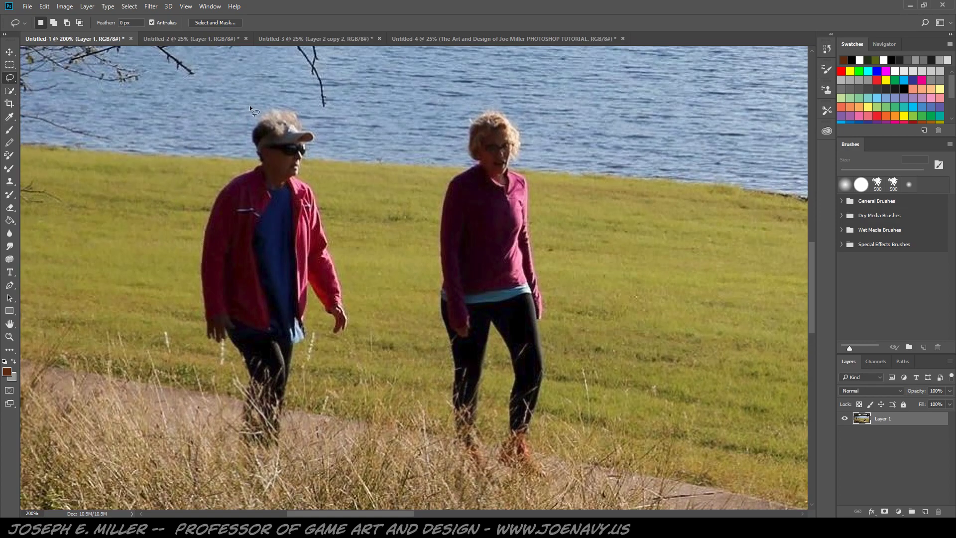
pyautogui.moveTo(193, 328)
pyautogui.mouseDown()
pyautogui.moveTo(233, 460)
pyautogui.moveTo(255, 472)
pyautogui.moveTo(286, 459)
pyautogui.moveTo(313, 338)
pyautogui.moveTo(358, 327)
pyautogui.mouseUp()
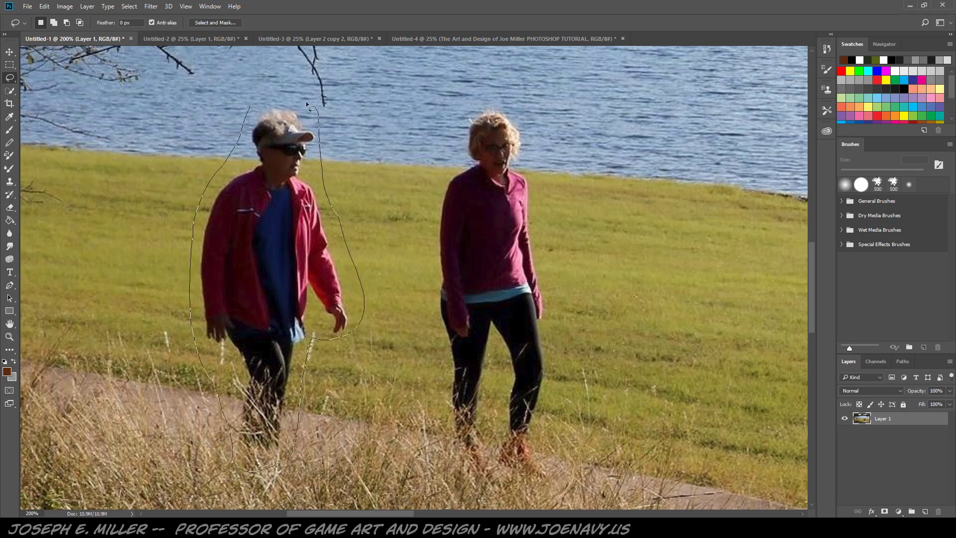
pyautogui.moveTo(241, 119); pyautogui.dragTo(242, 122)
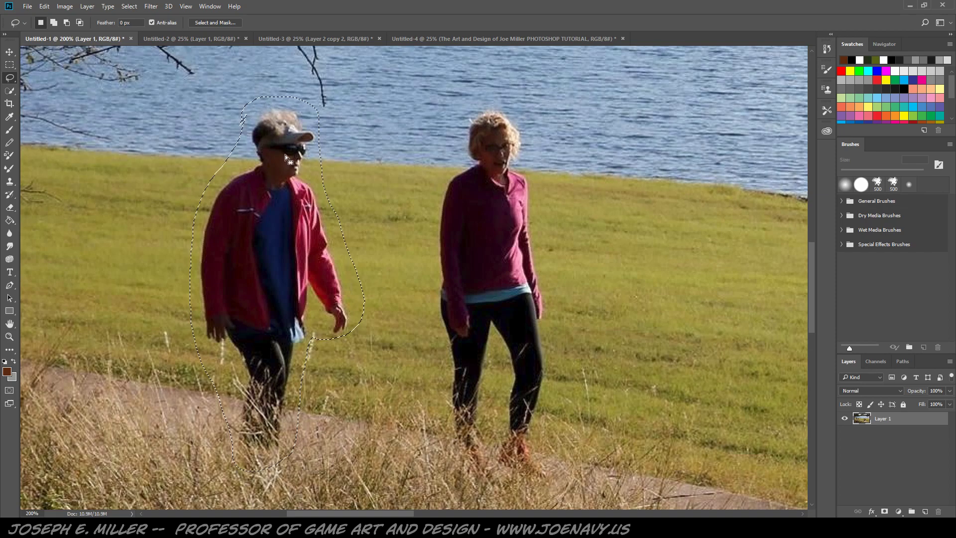
# - Remove the selected walker with the cap and red jacket using a Content-Aware fill with Color Adaptation, and deselect
pyautogui.press('shift')
pyautogui.hotkey('shift', 'BackSpace')
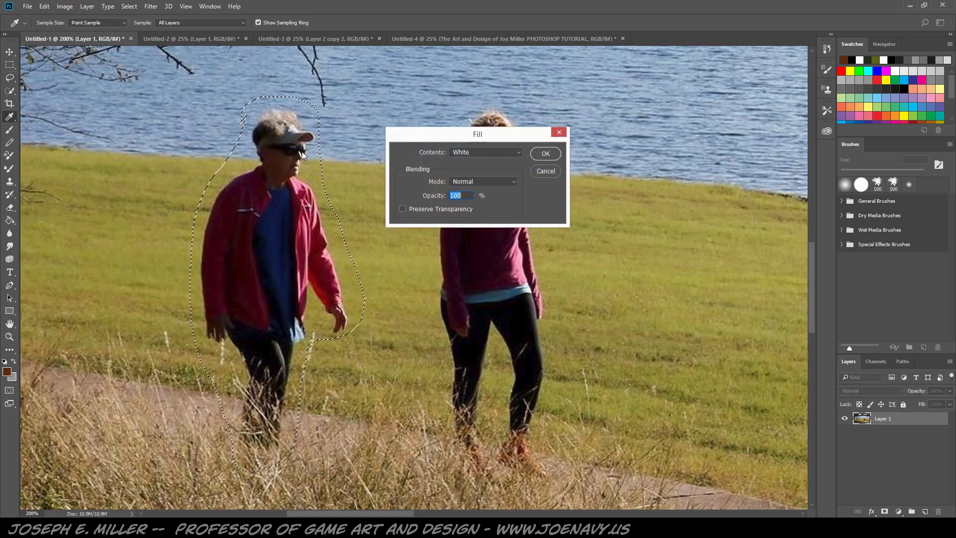
pyautogui.click(511, 149)
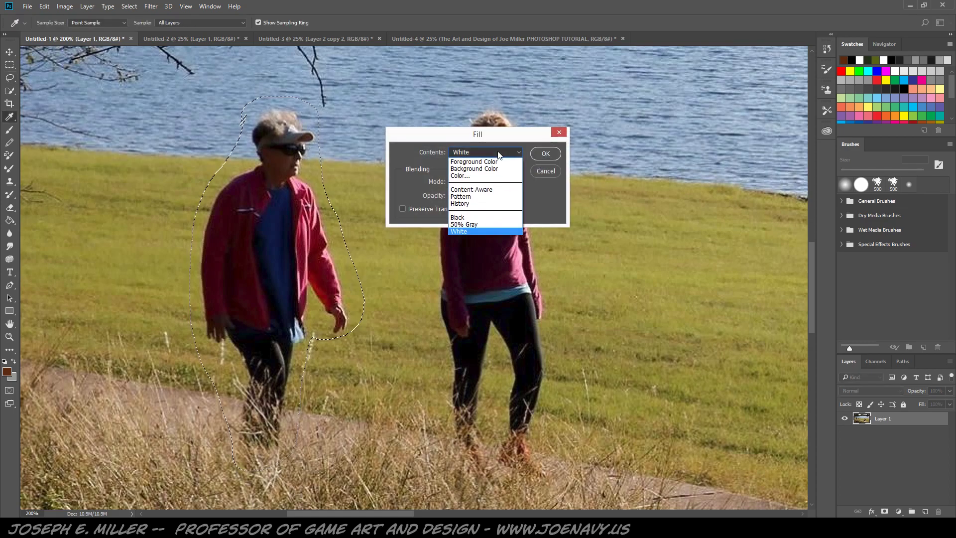
pyautogui.click(488, 191)
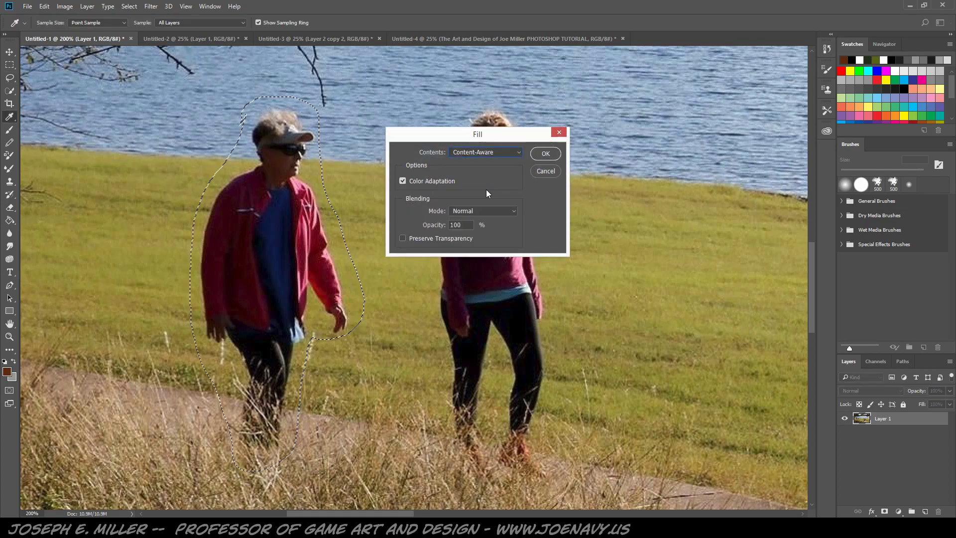
pyautogui.click(544, 155)
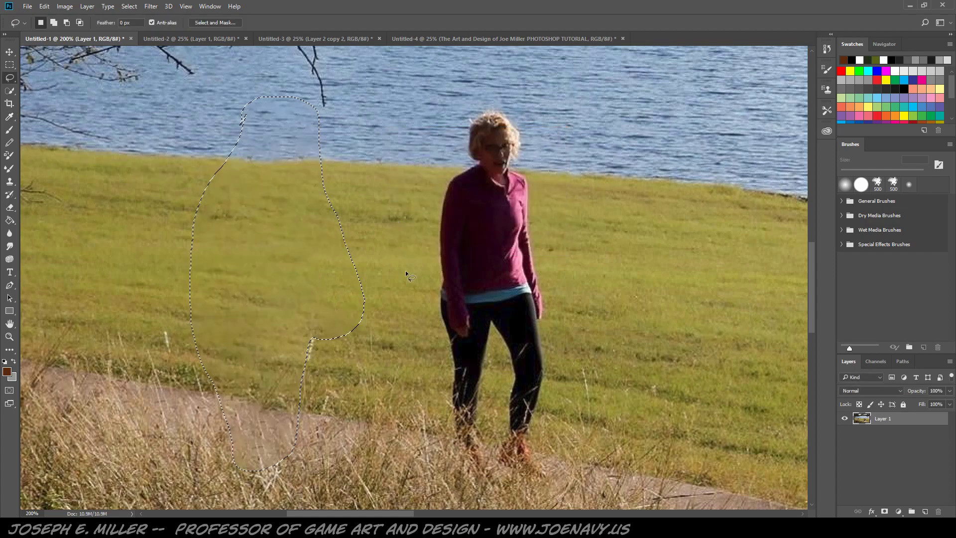
pyautogui.hotkey('ctrl', 'd')
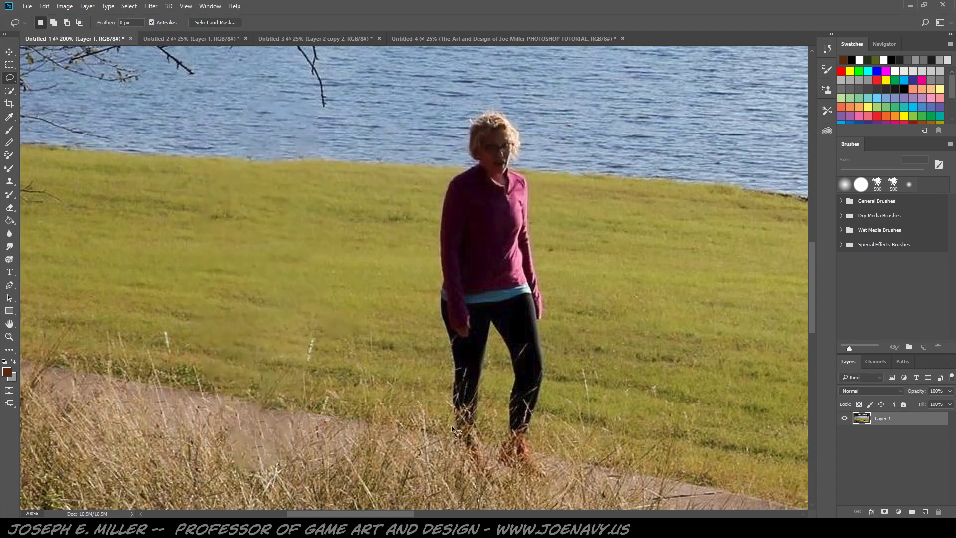
# - Draw a loose Lasso selection around the walker in the magenta top, fill it with Content-Aware, and deselect
pyautogui.moveTo(456, 394); pyautogui.dragTo(432, 315)
pyautogui.hotkey('ctrl', 'd')
pyautogui.moveTo(448, 446)
pyautogui.mouseDown()
pyautogui.moveTo(453, 413)
pyautogui.moveTo(427, 290)
pyautogui.moveTo(456, 150)
pyautogui.mouseUp()
pyautogui.hotkey('ctrl', 'd')
pyautogui.moveTo(430, 256)
pyautogui.mouseDown()
pyautogui.moveTo(443, 424)
pyautogui.moveTo(458, 455)
pyautogui.moveTo(487, 472)
pyautogui.moveTo(527, 472)
pyautogui.moveTo(550, 326)
pyautogui.mouseUp()
pyautogui.moveTo(509, 98)
pyautogui.mouseDown()
pyautogui.moveTo(480, 99)
pyautogui.moveTo(448, 159)
pyautogui.mouseUp()
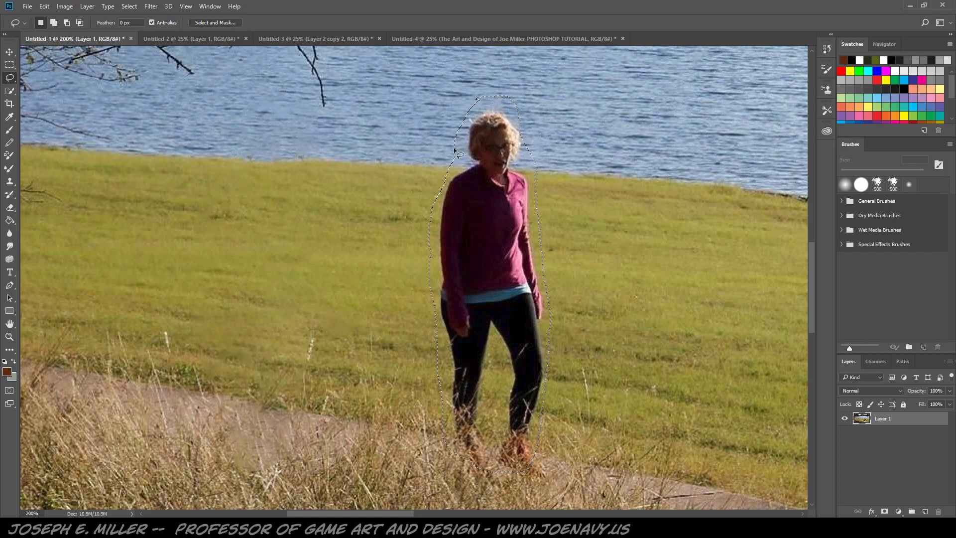
pyautogui.hotkey('shift', 'BackSpace')
pyautogui.press('Return')
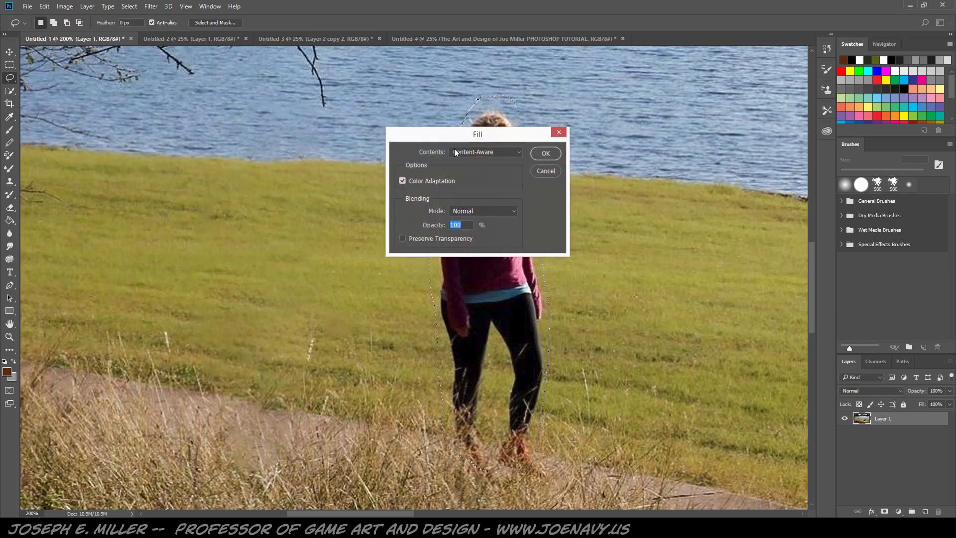
pyautogui.hotkey('ctrl', 'd')
# - Lasso the couple with the dog as one group, fill the selection with Content-Aware, and deselect
pyautogui.press('space')
pyautogui.moveTo(708, 359)
pyautogui.mouseDown()
pyautogui.moveTo(399, 333)
pyautogui.moveTo(365, 321)
pyautogui.mouseUp()
pyautogui.moveTo(582, 398)
pyautogui.mouseDown()
pyautogui.moveTo(412, 323)
pyautogui.moveTo(337, 306)
pyautogui.moveTo(310, 316)
pyautogui.mouseUp()
pyautogui.hotkey('ctrl', '-')
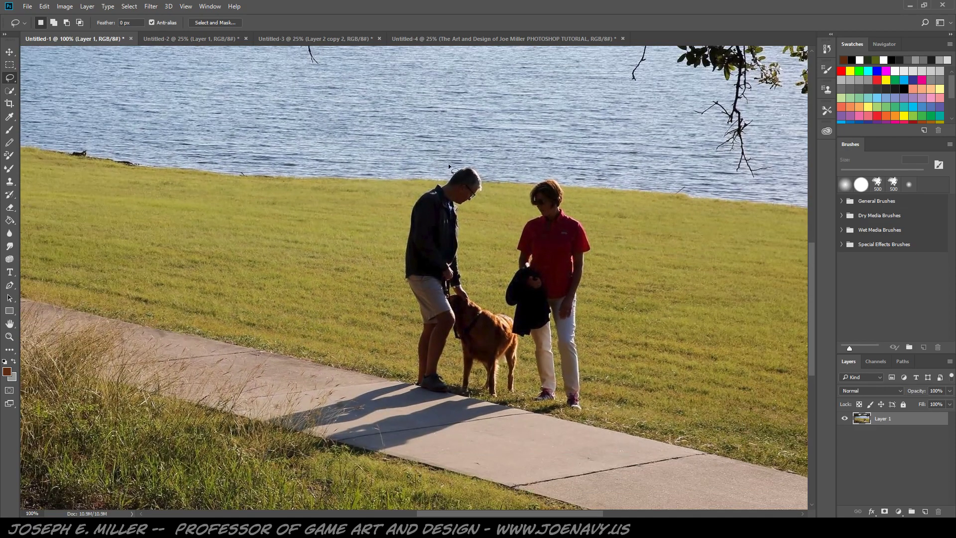
pyautogui.moveTo(448, 164)
pyautogui.mouseDown()
pyautogui.moveTo(400, 213)
pyautogui.moveTo(397, 284)
pyautogui.moveTo(418, 392)
pyautogui.moveTo(584, 411)
pyautogui.moveTo(592, 219)
pyautogui.moveTo(584, 192)
pyautogui.moveTo(559, 176)
pyautogui.moveTo(516, 185)
pyautogui.moveTo(449, 166)
pyautogui.mouseUp()
pyautogui.hotkey('shift', 'BackSpace')
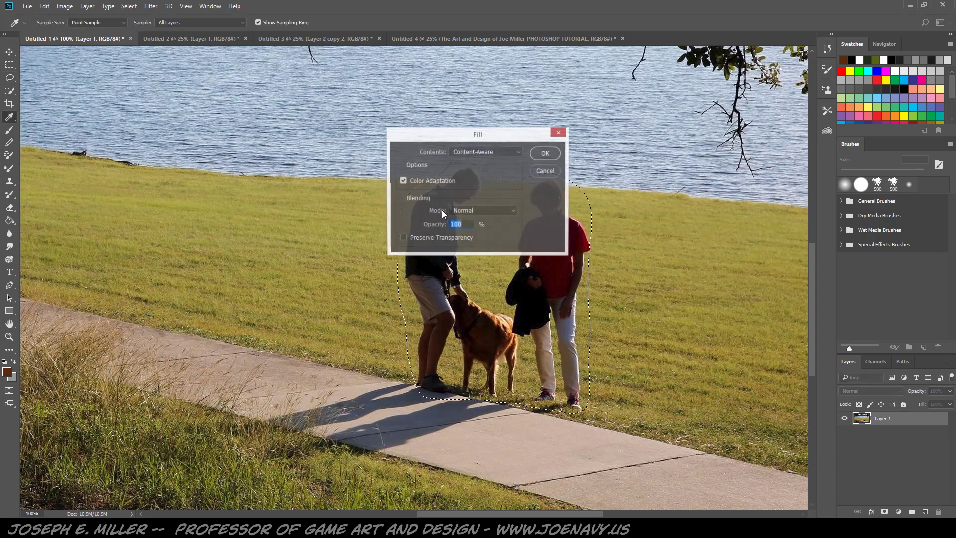
pyautogui.press('Return')
pyautogui.hotkey('ctrl', 'd')
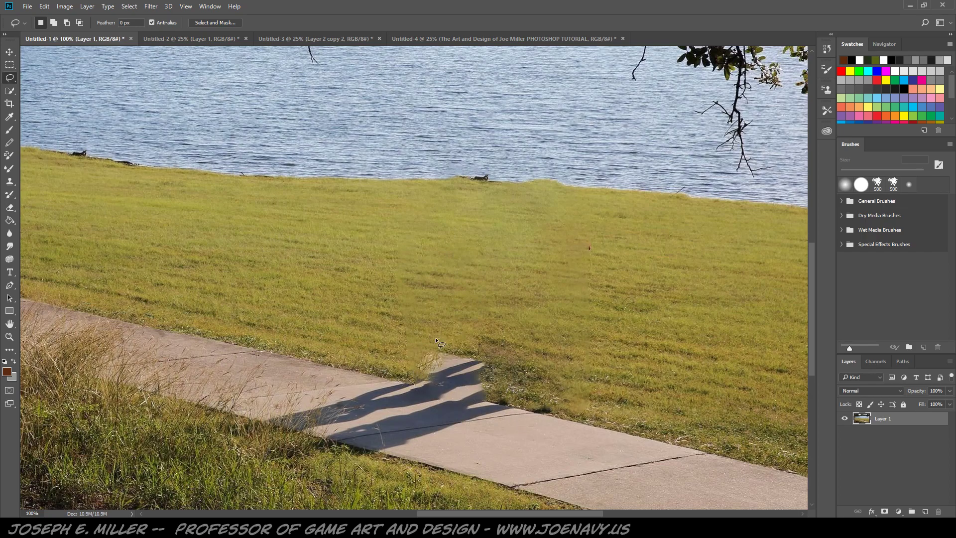
# - Try to remove the shadowed concrete patch cutting into the grass with a Lasso selection and a Content-Aware fill
pyautogui.moveTo(448, 376)
pyautogui.mouseDown()
pyautogui.moveTo(490, 389)
pyautogui.moveTo(514, 382)
pyautogui.moveTo(522, 352)
pyautogui.moveTo(423, 344)
pyautogui.mouseUp()
pyautogui.press('shift')
pyautogui.hotkey('shift', 'BackSpace')
pyautogui.press('Return')
pyautogui.hotkey('ctrl', 'd')
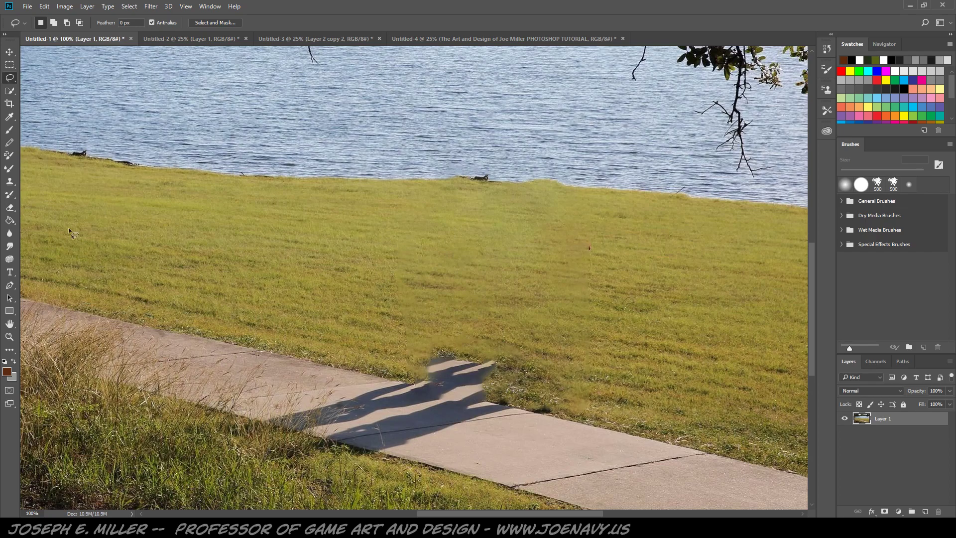
# - With a 70 px Clone Stamp brush, clone clean grass over the shadowed concrete patch jutting into the lawn
pyautogui.click(9, 181)
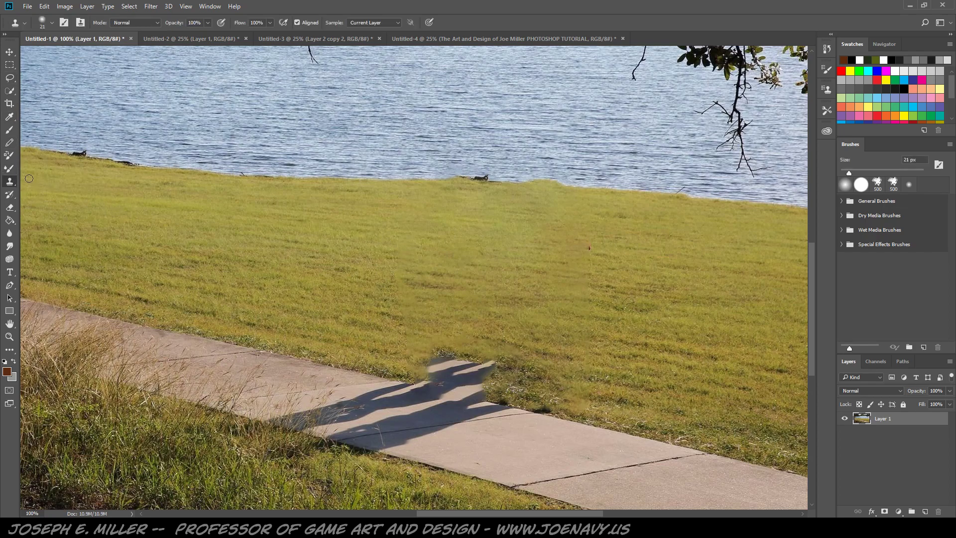
pyautogui.click(10, 183)
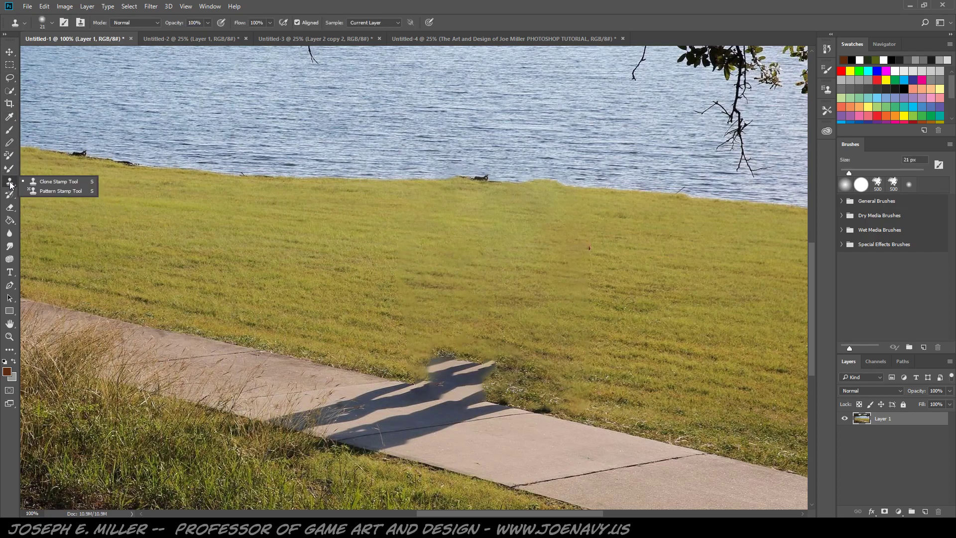
pyautogui.click(57, 183)
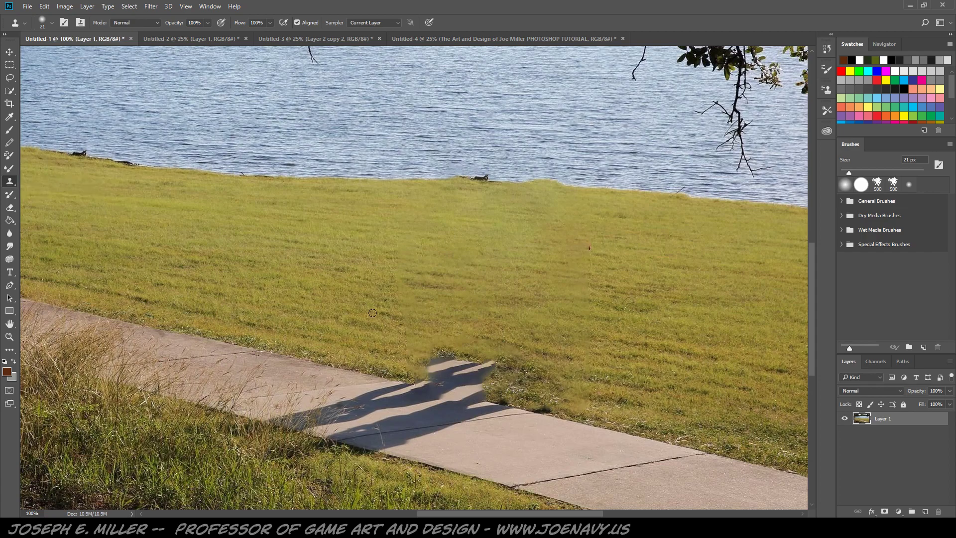
pyautogui.press(']')
pyautogui.press(']')
pyautogui.press(']')
pyautogui.press(']')
pyautogui.press(']')
pyautogui.press(']')
pyautogui.press(']')
pyautogui.press('alt')
pyautogui.keyDown('alt'); pyautogui.click(109, 212); pyautogui.keyUp('alt')
pyautogui.moveTo(435, 352)
pyautogui.mouseDown()
pyautogui.moveTo(501, 370)
pyautogui.moveTo(434, 365)
pyautogui.moveTo(497, 388)
pyautogui.moveTo(413, 369)
pyautogui.mouseUp()
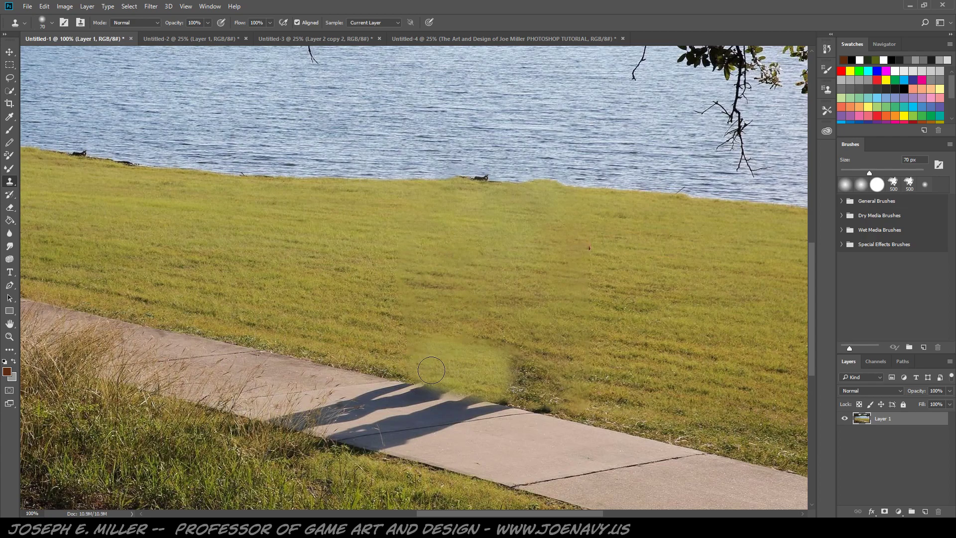
# - Adjust the Clone Stamp brush interactively to a diameter of about 102 px and a hardness of about 97%
pyautogui.moveTo(432, 370)
pyautogui.mouseDown()
pyautogui.moveTo(439, 344)
pyautogui.moveTo(419, 340)
pyautogui.moveTo(411, 323)
pyautogui.mouseUp()
pyautogui.rightClick(412, 332)
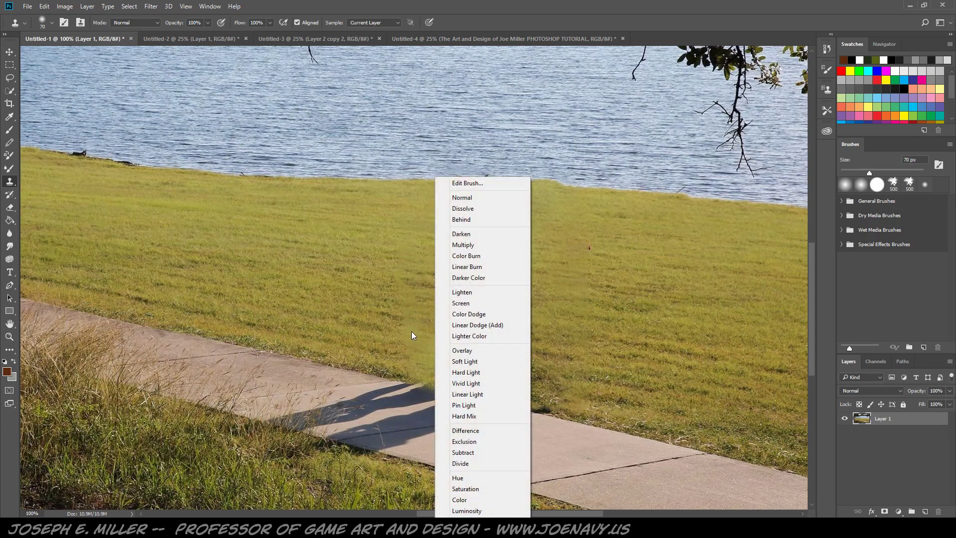
pyautogui.click(402, 344)
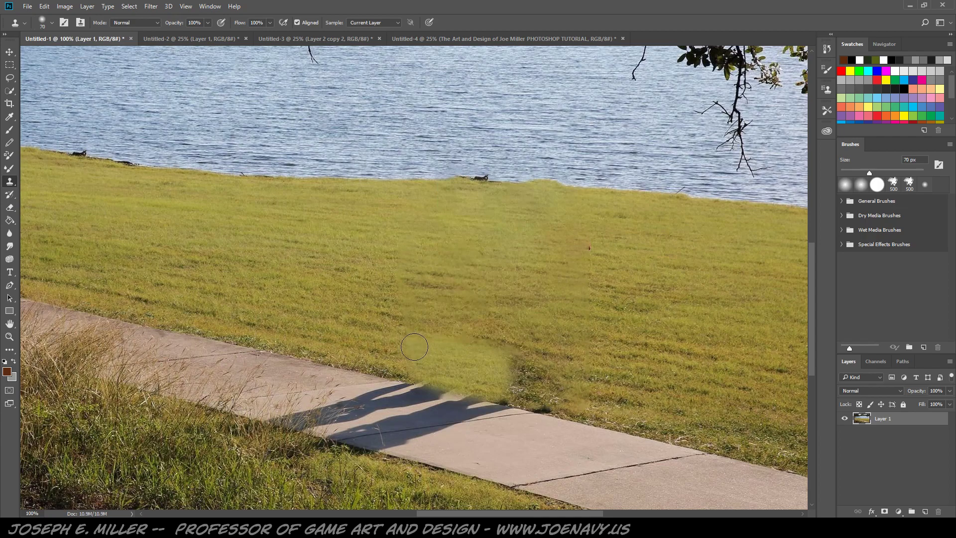
pyautogui.keyDown('alt'); pyautogui.rightClick(409, 336); pyautogui.keyUp('alt')
pyautogui.moveTo(408, 336)
pyautogui.mouseDown()
pyautogui.moveTo(422, 345)
pyautogui.moveTo(412, 345)
pyautogui.mouseUp()
pyautogui.keyDown('alt'); pyautogui.rightClick(412, 345); pyautogui.keyUp('alt')
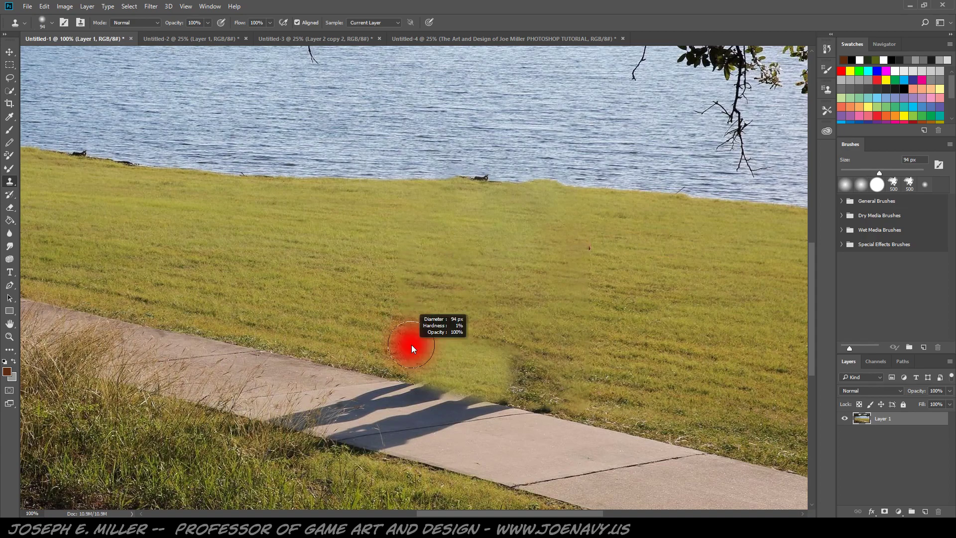
pyautogui.moveTo(399, 297); pyautogui.dragTo(405, 528)
pyautogui.moveTo(411, 345)
pyautogui.mouseDown()
pyautogui.moveTo(411, 361)
pyautogui.moveTo(406, 340)
pyautogui.mouseUp()
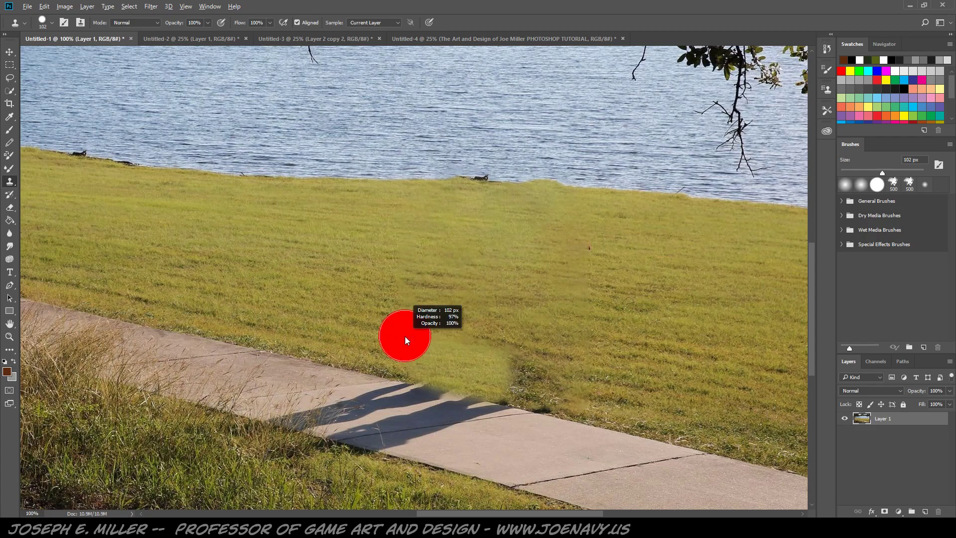
pyautogui.moveTo(399, 264)
pyautogui.mouseDown()
pyautogui.moveTo(402, 381)
pyautogui.moveTo(392, 339)
pyautogui.moveTo(342, 339)
pyautogui.moveTo(401, 338)
pyautogui.moveTo(362, 340)
pyautogui.mouseUp()
pyautogui.moveTo(356, 341); pyautogui.dragTo(345, 339)
# - Clone grass over the dark patch along the path's edge, resizing the Clone Stamp brush as needed up to 104 px
pyautogui.moveTo(416, 355)
pyautogui.mouseDown()
pyautogui.moveTo(480, 375)
pyautogui.moveTo(401, 363)
pyautogui.moveTo(403, 371)
pyautogui.moveTo(507, 393)
pyautogui.moveTo(512, 371)
pyautogui.moveTo(495, 364)
pyautogui.moveTo(490, 379)
pyautogui.moveTo(531, 392)
pyautogui.mouseUp()
pyautogui.keyDown('alt'); pyautogui.click(594, 377); pyautogui.keyUp('alt')
pyautogui.click(532, 377)
pyautogui.keyDown('alt'); pyautogui.rightClick(525, 325); pyautogui.keyUp('alt')
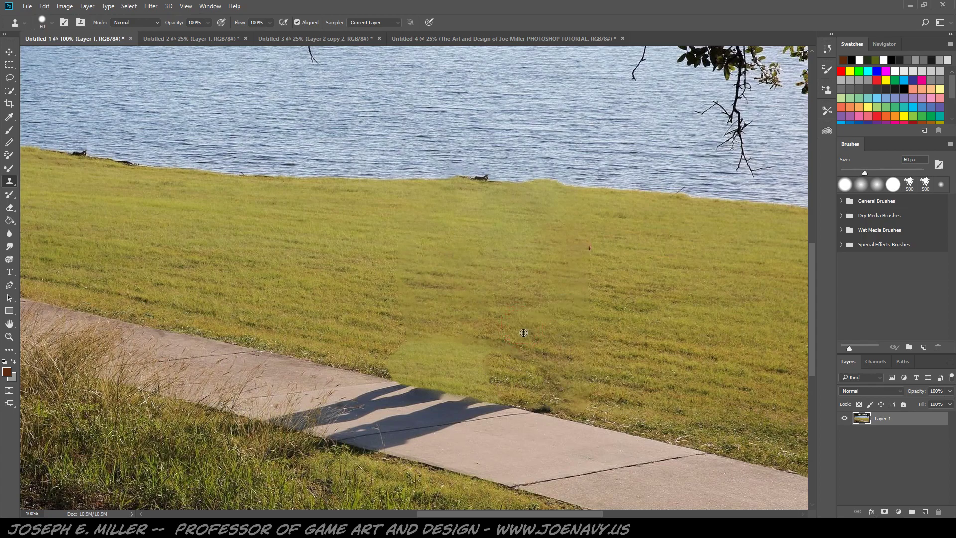
pyautogui.keyDown('alt'); pyautogui.rightClick(522, 331); pyautogui.keyUp('alt')
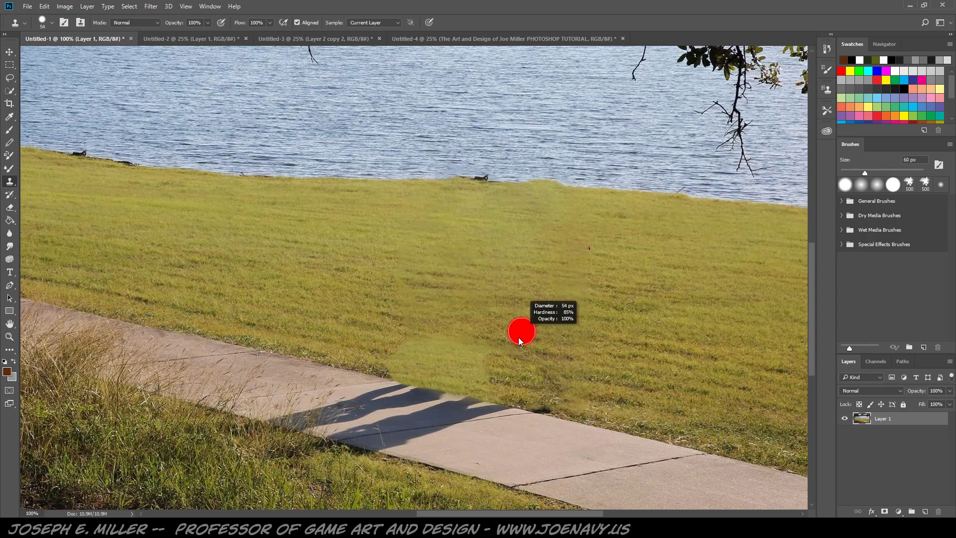
pyautogui.moveTo(525, 376)
pyautogui.keyDown('alt'); pyautogui.mouseDown()
pyautogui.moveTo(509, 361)
pyautogui.moveTo(532, 397)
pyautogui.moveTo(535, 432)
pyautogui.moveTo(526, 358)
pyautogui.moveTo(493, 354)
pyautogui.moveTo(505, 383)
pyautogui.moveTo(686, 399)
pyautogui.mouseUp(); pyautogui.keyUp('alt')
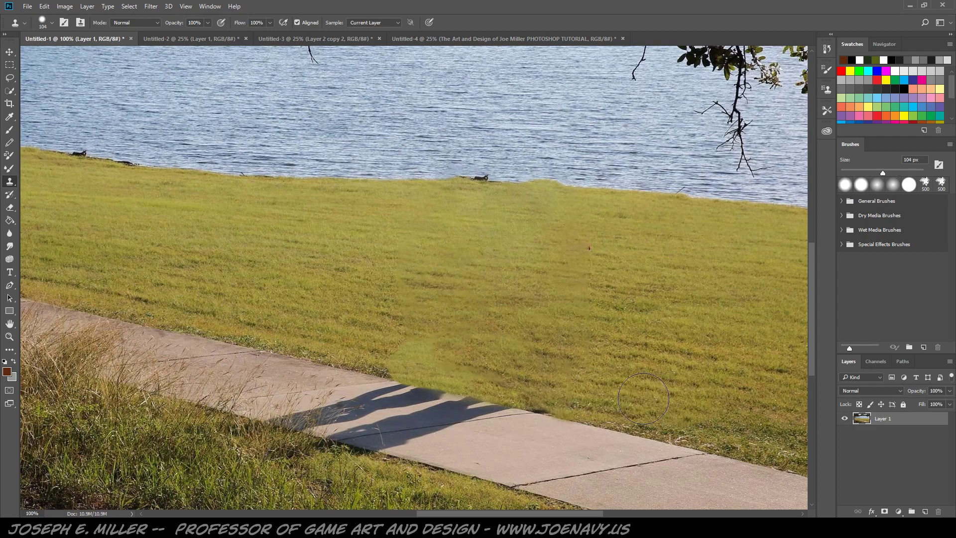
# - Lower the Clone Stamp opacity to 47% and blend the cloned grass patch into the lawn beside the path
pyautogui.click(206, 23)
pyautogui.moveTo(203, 37); pyautogui.dragTo(191, 40)
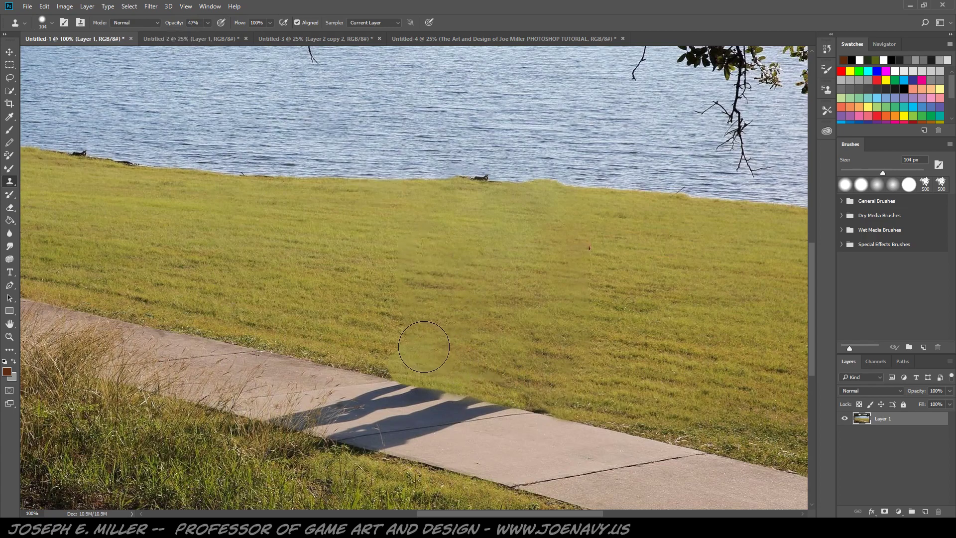
pyautogui.moveTo(402, 348)
pyautogui.mouseDown()
pyautogui.moveTo(451, 348)
pyautogui.moveTo(384, 348)
pyautogui.moveTo(511, 371)
pyautogui.moveTo(379, 352)
pyautogui.moveTo(516, 388)
pyautogui.moveTo(485, 377)
pyautogui.moveTo(548, 383)
pyautogui.moveTo(509, 423)
pyautogui.mouseUp()
pyautogui.keyDown('alt'); pyautogui.click(387, 335); pyautogui.keyUp('alt')
pyautogui.hotkey('ctrl', 'z')
# - Sample clean concrete, restore the Clone Stamp opacity to 100%, and clone over the upper shadows on the path
pyautogui.keyDown('alt'); pyautogui.click(532, 446); pyautogui.keyUp('alt')
pyautogui.moveTo(399, 409); pyautogui.dragTo(378, 404)
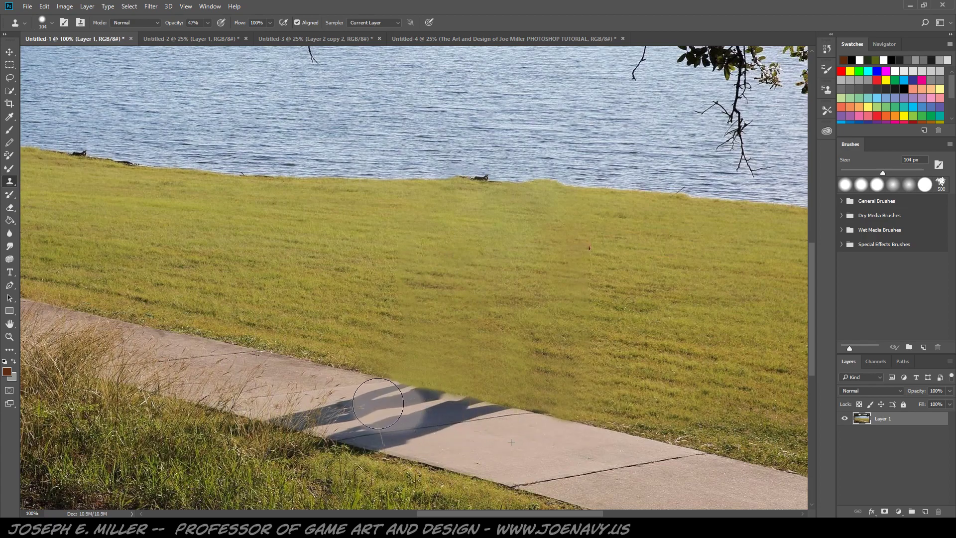
pyautogui.click(208, 23)
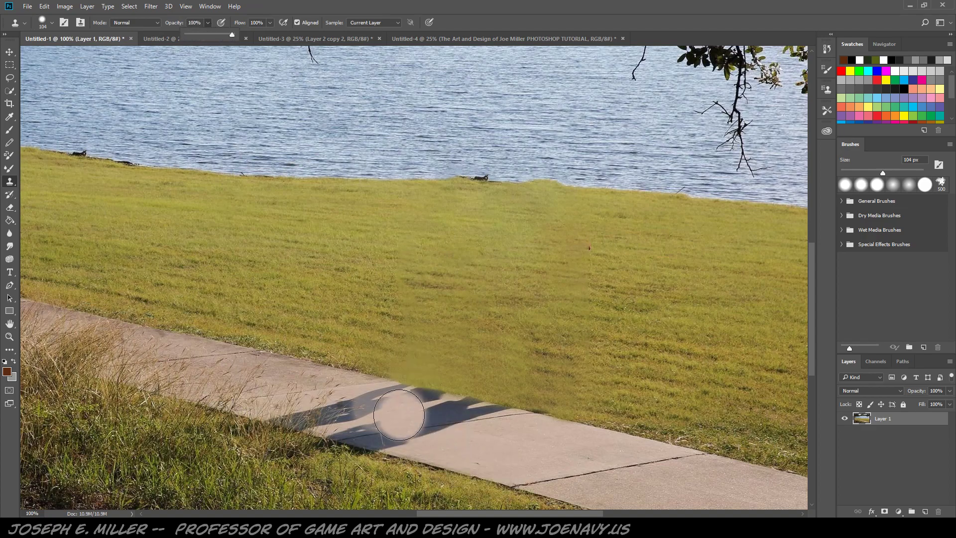
pyautogui.moveTo(387, 408)
pyautogui.mouseDown()
pyautogui.moveTo(374, 417)
pyautogui.moveTo(385, 405)
pyautogui.moveTo(362, 406)
pyautogui.moveTo(391, 391)
pyautogui.moveTo(454, 404)
pyautogui.moveTo(369, 410)
pyautogui.moveTo(445, 413)
pyautogui.mouseUp()
pyautogui.moveTo(380, 419)
pyautogui.mouseDown()
pyautogui.moveTo(323, 422)
pyautogui.moveTo(331, 410)
pyautogui.moveTo(306, 410)
pyautogui.mouseUp()
pyautogui.keyDown('alt'); pyautogui.click(384, 410); pyautogui.keyUp('alt')
pyautogui.hotkey('ctrl', 'z')
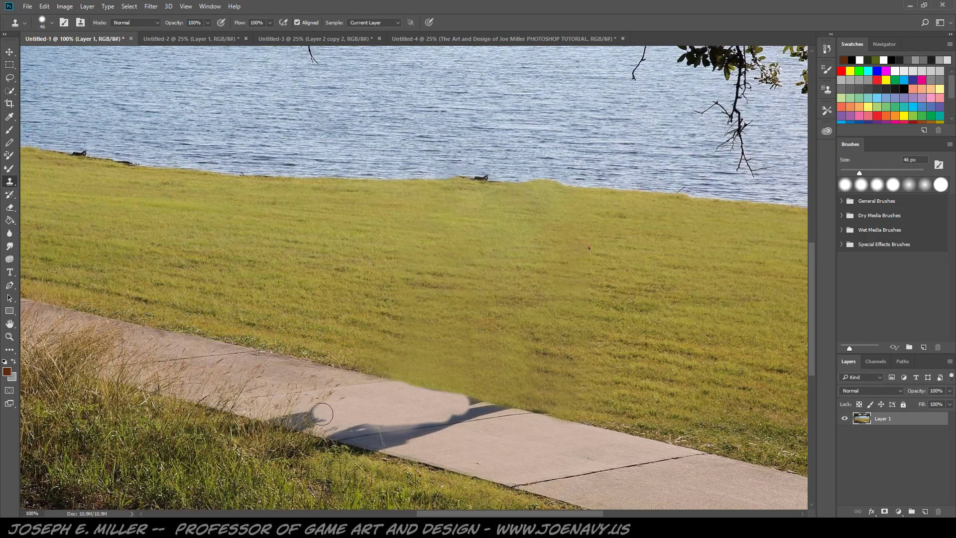
# - With a 46 px Clone Stamp brush, cover the shadow tips near the tall grass and thin the remaining upper shadow
pyautogui.moveTo(322, 413)
pyautogui.mouseDown()
pyautogui.moveTo(278, 416)
pyautogui.moveTo(342, 426)
pyautogui.moveTo(335, 400)
pyautogui.moveTo(282, 413)
pyautogui.moveTo(316, 409)
pyautogui.mouseUp()
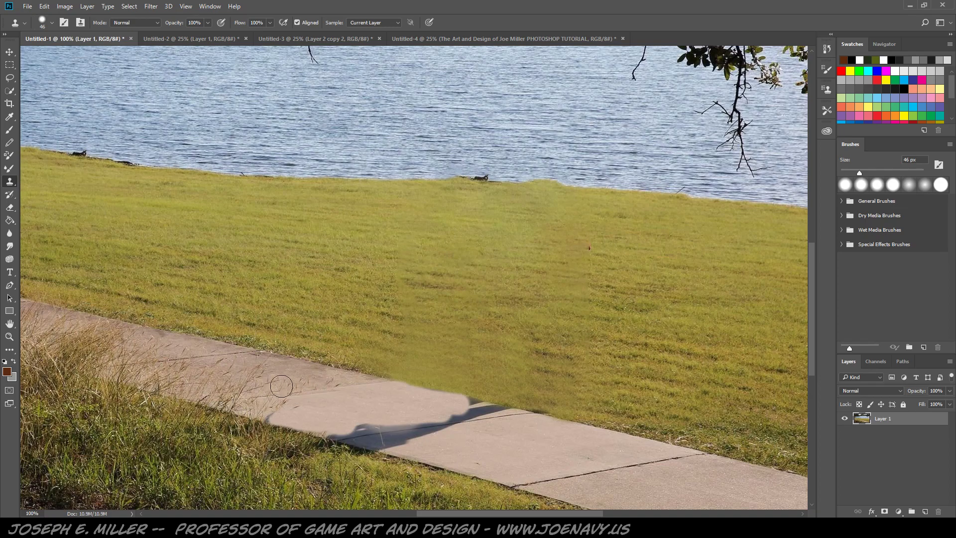
pyautogui.moveTo(303, 409)
pyautogui.mouseDown()
pyautogui.moveTo(272, 412)
pyautogui.moveTo(358, 418)
pyautogui.mouseUp()
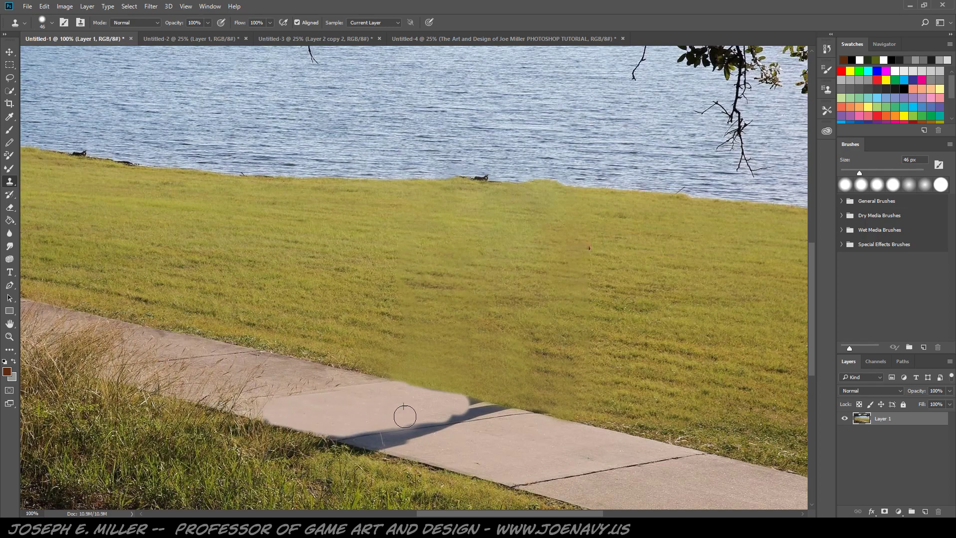
pyautogui.moveTo(419, 412); pyautogui.dragTo(461, 403)
pyautogui.keyDown('alt'); pyautogui.click(430, 405); pyautogui.keyUp('alt')
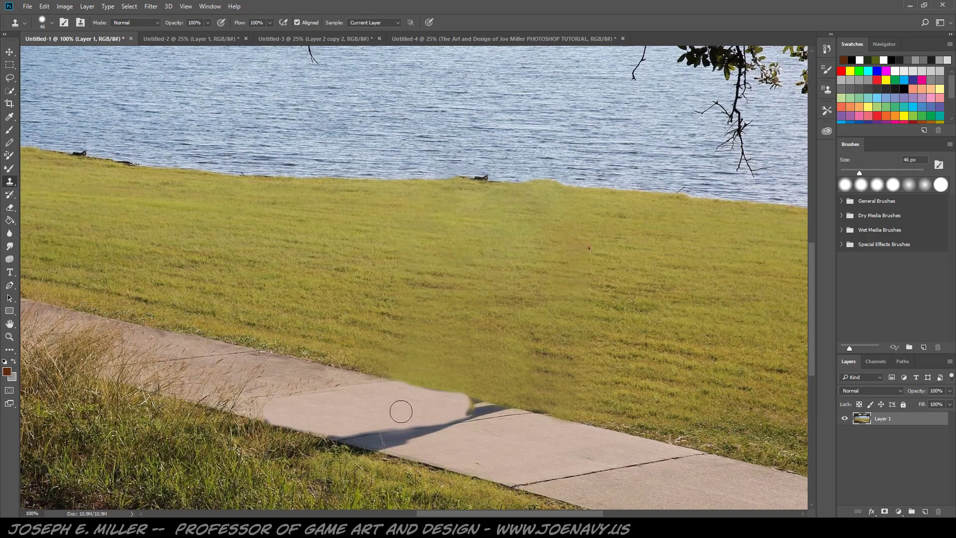
# - Clone concrete over the underside of the remaining shadow and its end at the lawn's edge
pyautogui.keyDown('alt'); pyautogui.click(547, 455); pyautogui.keyUp('alt')
pyautogui.moveTo(422, 444)
pyautogui.mouseDown()
pyautogui.moveTo(359, 447)
pyautogui.moveTo(359, 464)
pyautogui.moveTo(349, 457)
pyautogui.moveTo(386, 465)
pyautogui.moveTo(373, 459)
pyautogui.mouseUp()
pyautogui.keyDown('alt'); pyautogui.click(402, 472); pyautogui.keyUp('alt')
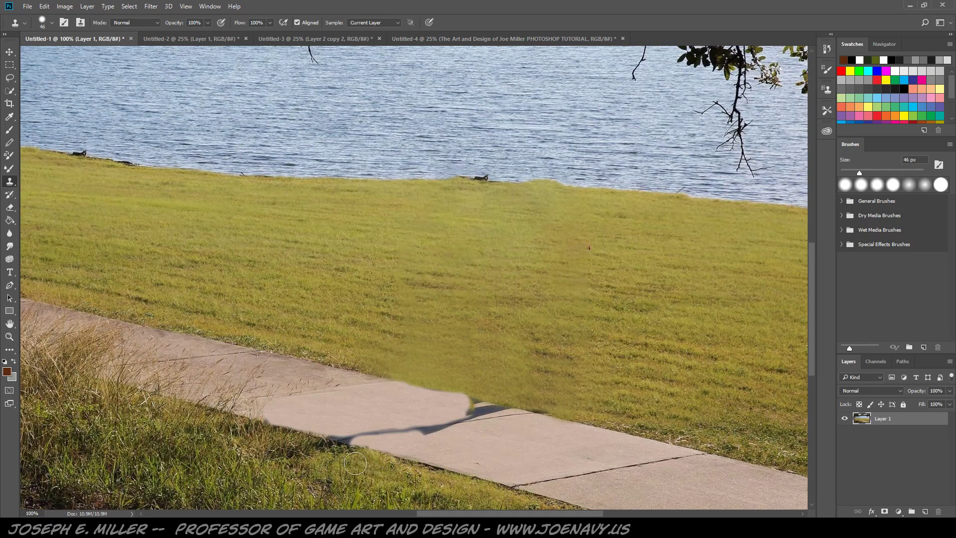
pyautogui.keyDown('alt'); pyautogui.click(459, 441); pyautogui.keyUp('alt')
pyautogui.moveTo(422, 440); pyautogui.dragTo(458, 436)
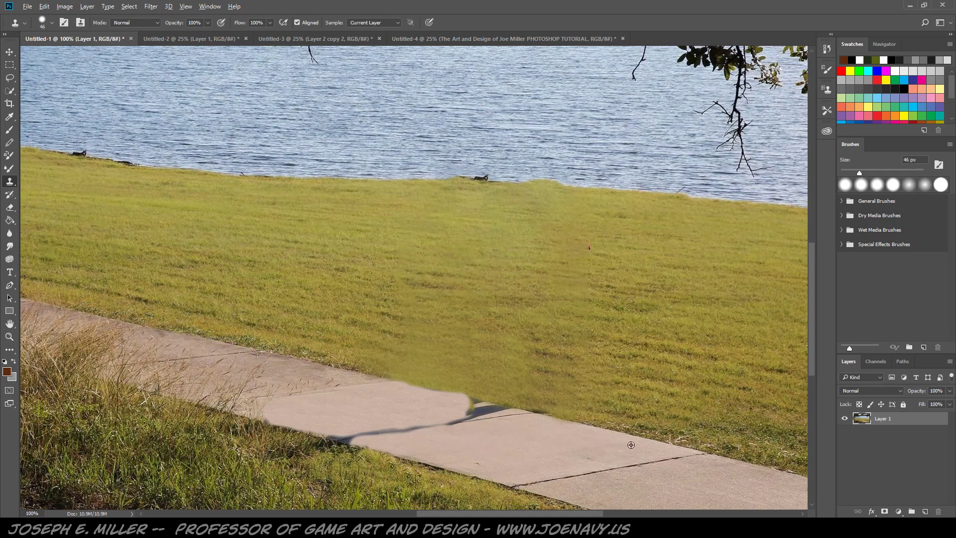
pyautogui.moveTo(466, 423)
pyautogui.mouseDown()
pyautogui.moveTo(441, 405)
pyautogui.moveTo(504, 421)
pyautogui.moveTo(461, 410)
pyautogui.moveTo(476, 433)
pyautogui.moveTo(501, 434)
pyautogui.moveTo(486, 433)
pyautogui.moveTo(489, 416)
pyautogui.moveTo(527, 424)
pyautogui.moveTo(513, 429)
pyautogui.moveTo(474, 406)
pyautogui.moveTo(534, 420)
pyautogui.mouseUp()
pyautogui.keyDown('alt'); pyautogui.click(523, 439); pyautogui.keyUp('alt')
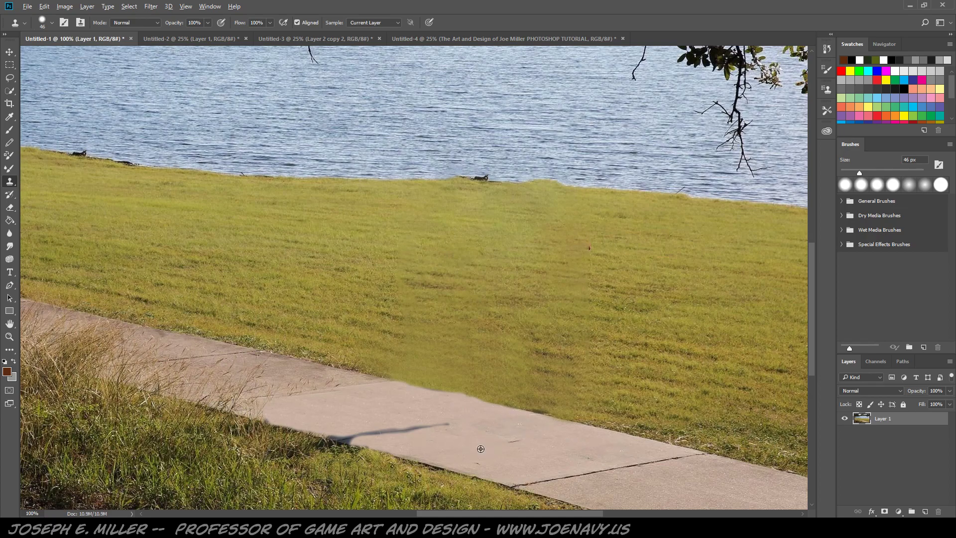
# - Clone concrete over the last thin shadow streak and the stray dark mark on the path
pyautogui.moveTo(449, 436)
pyautogui.mouseDown()
pyautogui.moveTo(414, 424)
pyautogui.moveTo(465, 435)
pyautogui.moveTo(389, 420)
pyautogui.moveTo(412, 425)
pyautogui.mouseUp()
pyautogui.keyDown('alt'); pyautogui.click(552, 447); pyautogui.keyUp('alt')
pyautogui.keyDown('alt'); pyautogui.click(554, 445); pyautogui.keyUp('alt')
pyautogui.keyDown('alt'); pyautogui.click(549, 447); pyautogui.keyUp('alt')
pyautogui.moveTo(520, 440); pyautogui.dragTo(499, 444)
pyautogui.keyDown('alt'); pyautogui.click(460, 451); pyautogui.keyUp('alt')
pyautogui.moveTo(389, 432)
pyautogui.mouseDown()
pyautogui.moveTo(368, 431)
pyautogui.moveTo(416, 433)
pyautogui.moveTo(335, 430)
pyautogui.moveTo(388, 437)
pyautogui.mouseUp()
pyautogui.click(449, 463)
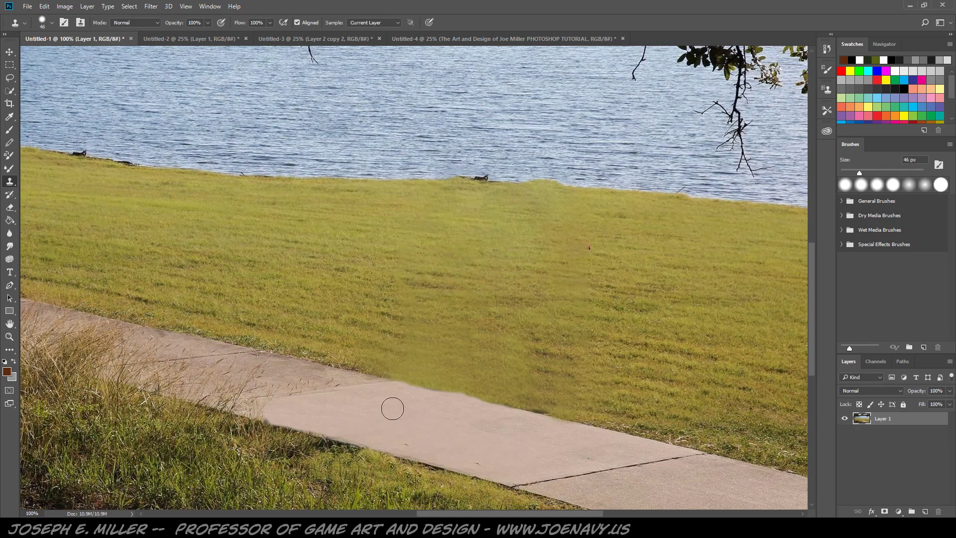
# - Clone concrete over the slab joint line and uneven tones where the retouched path meets the darker section
pyautogui.keyDown('alt'); pyautogui.click(352, 394); pyautogui.keyUp('alt')
pyautogui.moveTo(336, 402); pyautogui.dragTo(306, 406)
pyautogui.keyDown('alt'); pyautogui.click(277, 371); pyautogui.keyUp('alt')
pyautogui.moveTo(310, 386)
pyautogui.mouseDown()
pyautogui.moveTo(294, 382)
pyautogui.moveTo(335, 374)
pyautogui.mouseUp()
pyautogui.keyDown('alt'); pyautogui.click(297, 381); pyautogui.keyUp('alt')
pyautogui.keyDown('alt'); pyautogui.click(351, 380); pyautogui.keyUp('alt')
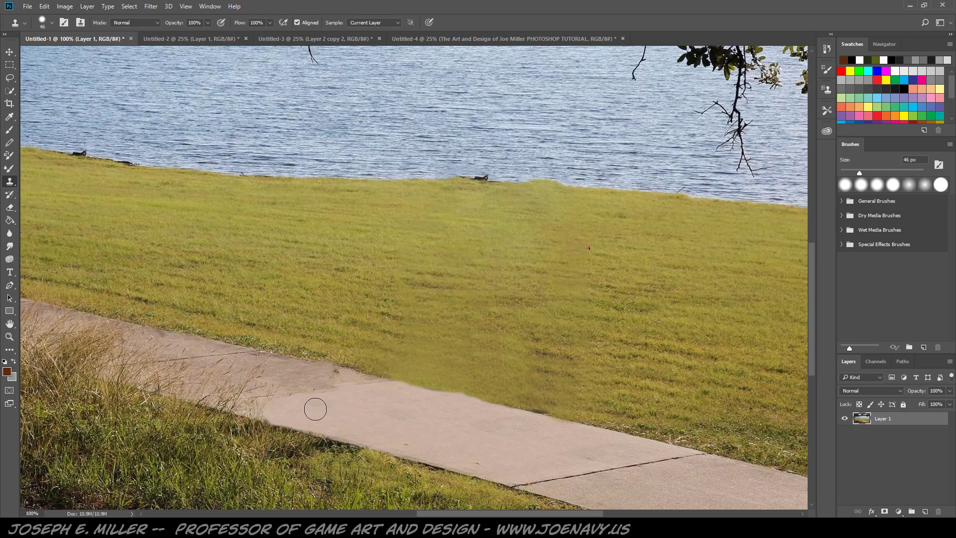
# - Lasso a narrow selection around the dark slab joint line crossing the foreground end of the concrete path
pyautogui.press('[')
pyautogui.press('[')
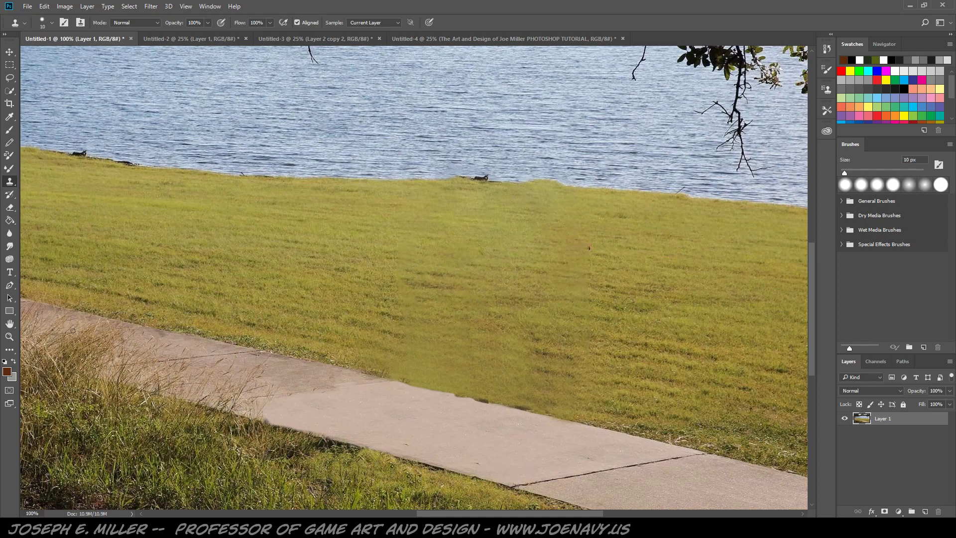
pyautogui.click(9, 78)
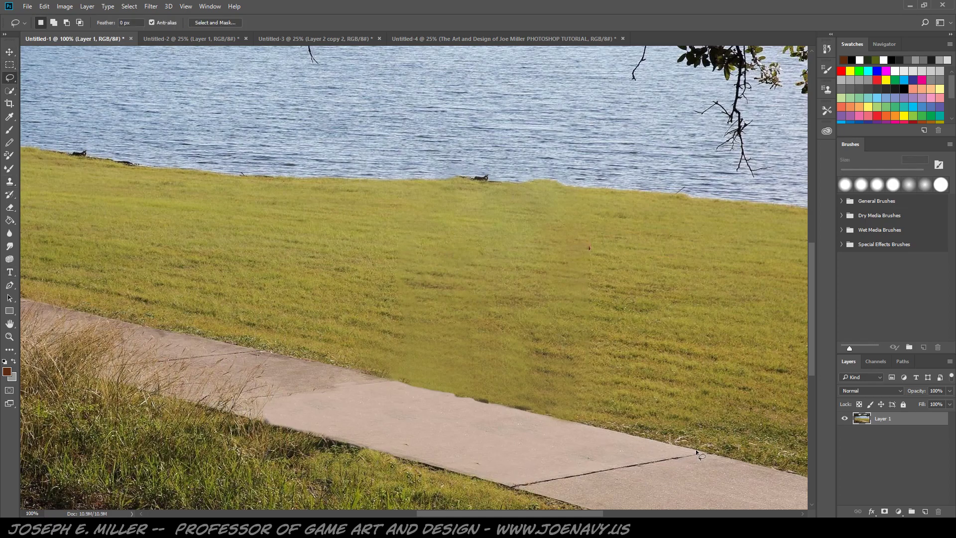
pyautogui.moveTo(697, 453); pyautogui.dragTo(634, 458)
pyautogui.moveTo(693, 451); pyautogui.dragTo(696, 453)
# - Feather the joint line selection by 5 pixels and copy it onto a new layer
pyautogui.click(132, 7)
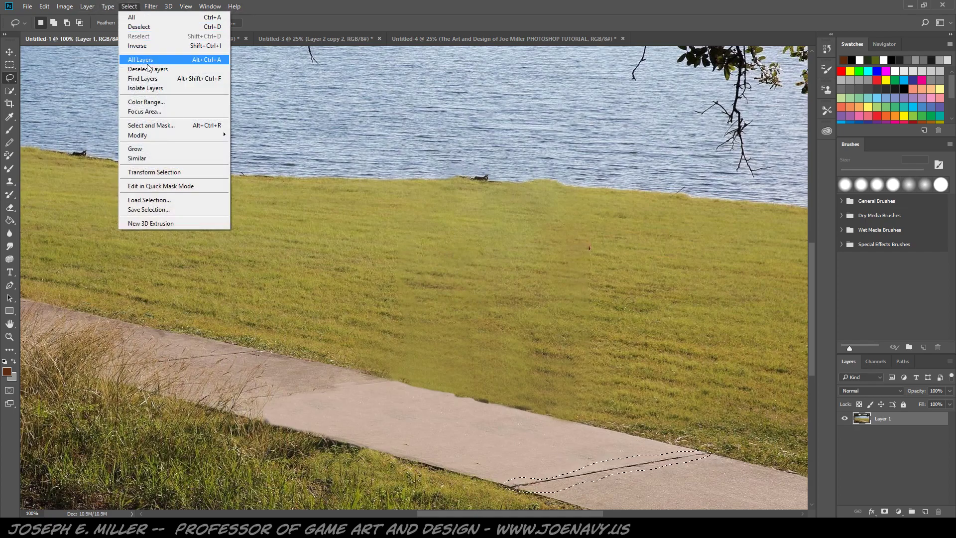
pyautogui.moveTo(144, 135)
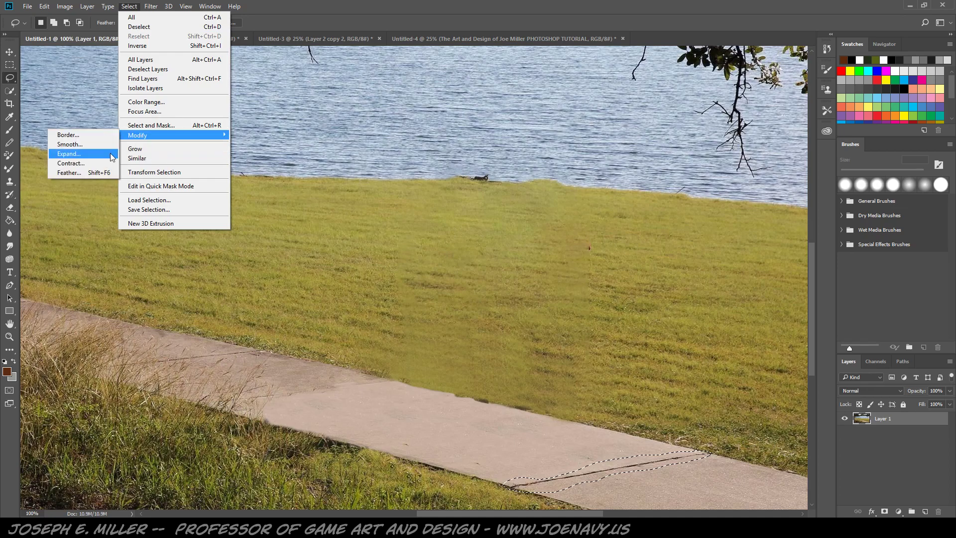
pyautogui.click(85, 172)
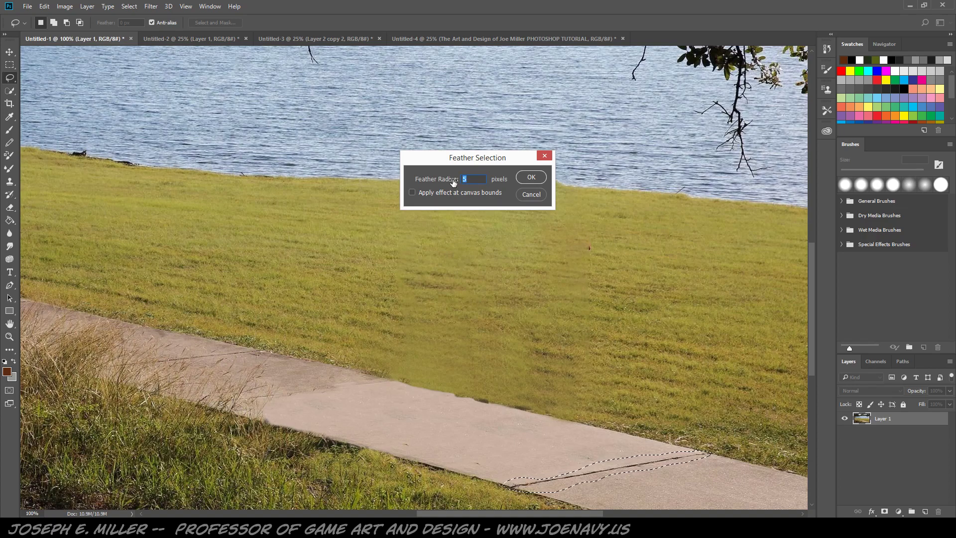
pyautogui.press('Return')
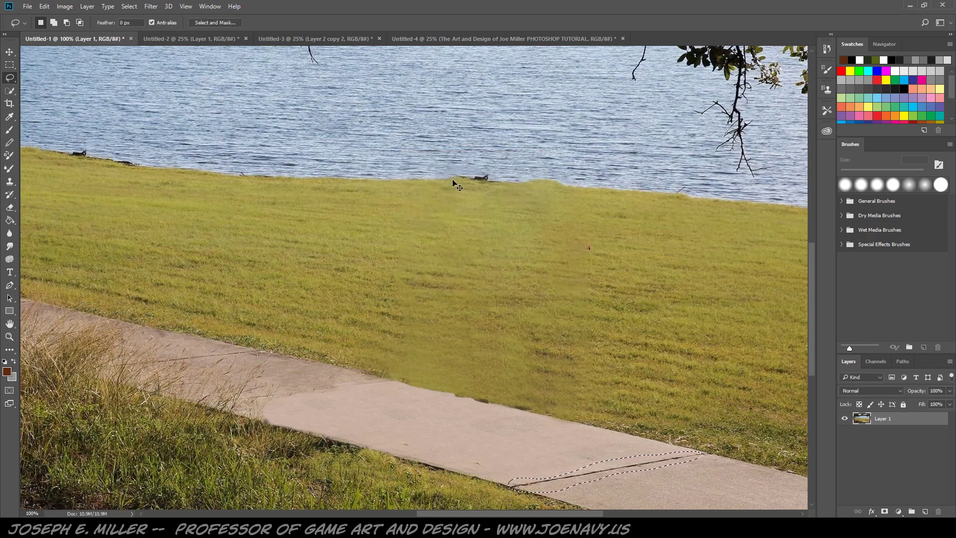
pyautogui.hotkey('ctrl', 'j')
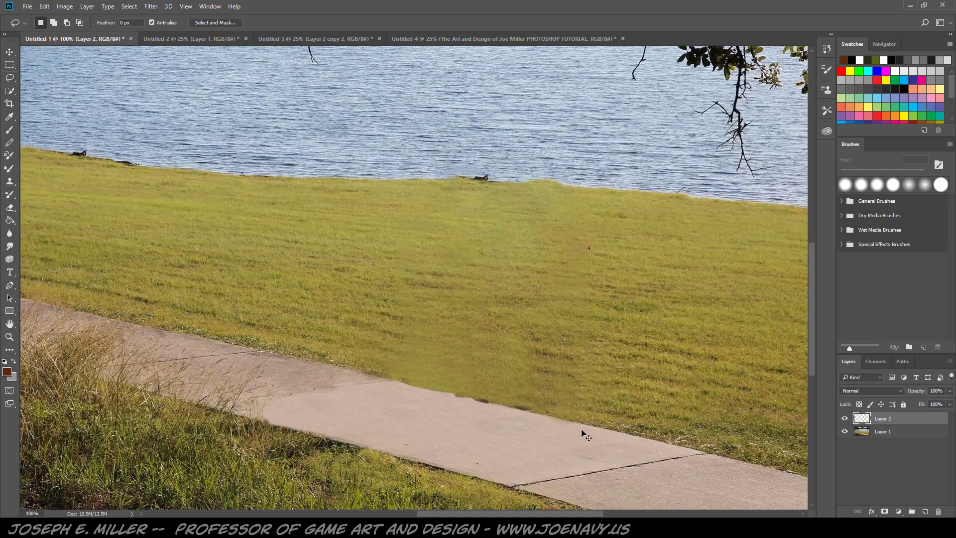
# - Move the copied joint line along the path to where the retouched concrete meets the darker section near the tall grass
pyautogui.press('v')
pyautogui.moveTo(621, 472)
pyautogui.mouseDown()
pyautogui.moveTo(344, 393)
pyautogui.moveTo(320, 397)
pyautogui.mouseUp()
pyautogui.moveTo(321, 395); pyautogui.dragTo(321, 397)
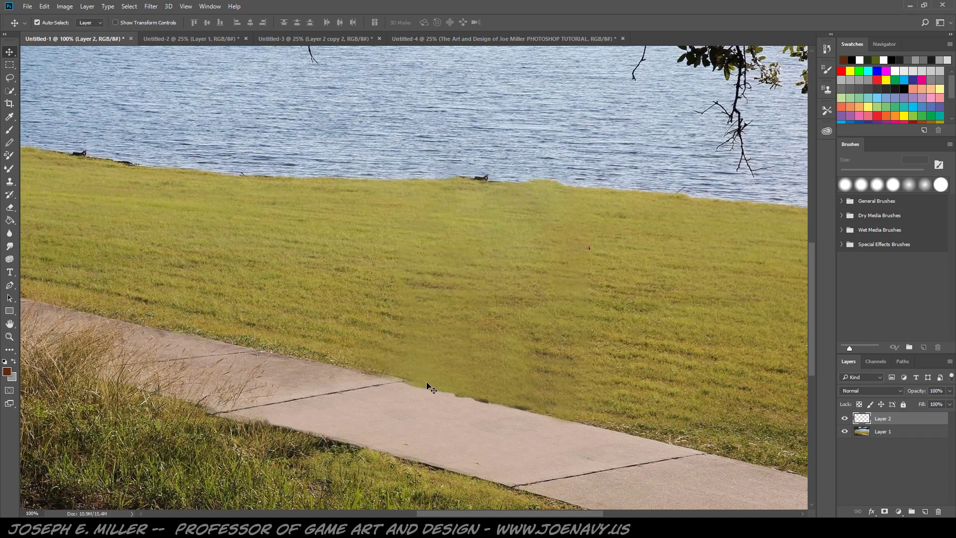
# - With a 10 px Eraser, remove the end of the copied joint line that overlaps the lawn's edge
pyautogui.press('e')
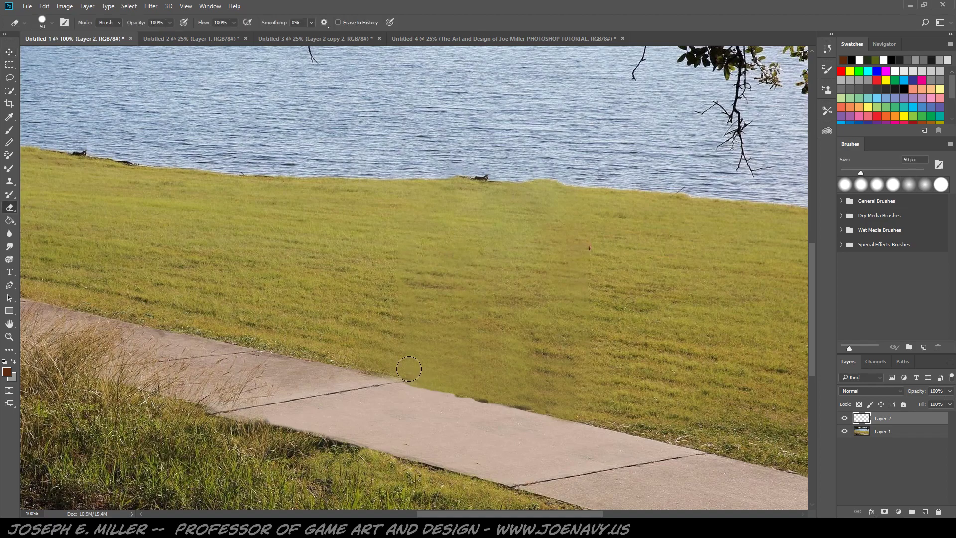
pyautogui.press('[')
pyautogui.press('[')
pyautogui.press('[')
pyautogui.press('[')
pyautogui.moveTo(380, 373); pyautogui.dragTo(408, 382)
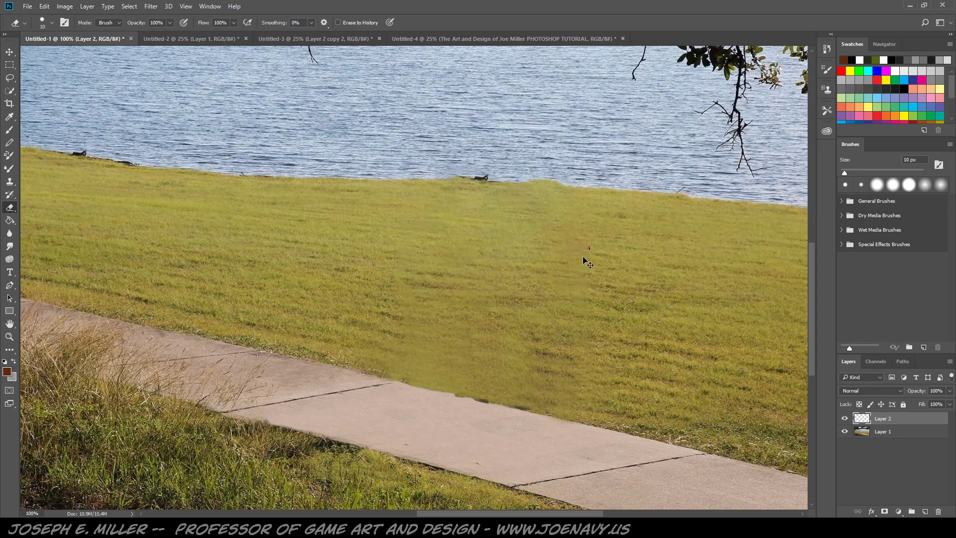
pyautogui.hotkey('ctrl', '-')
pyautogui.hotkey('ctrl', '-')
pyautogui.hotkey('ctrl', '-')
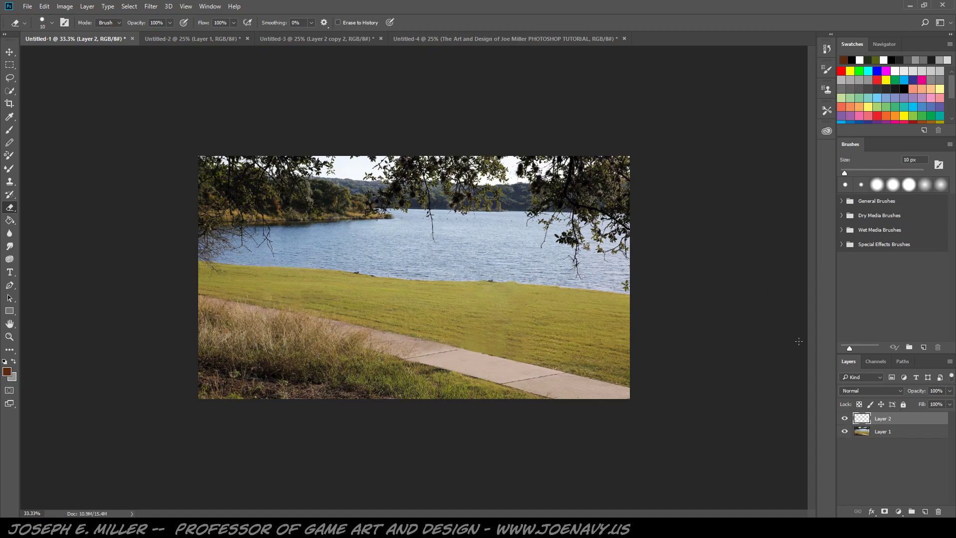
pyautogui.click(171, 38)
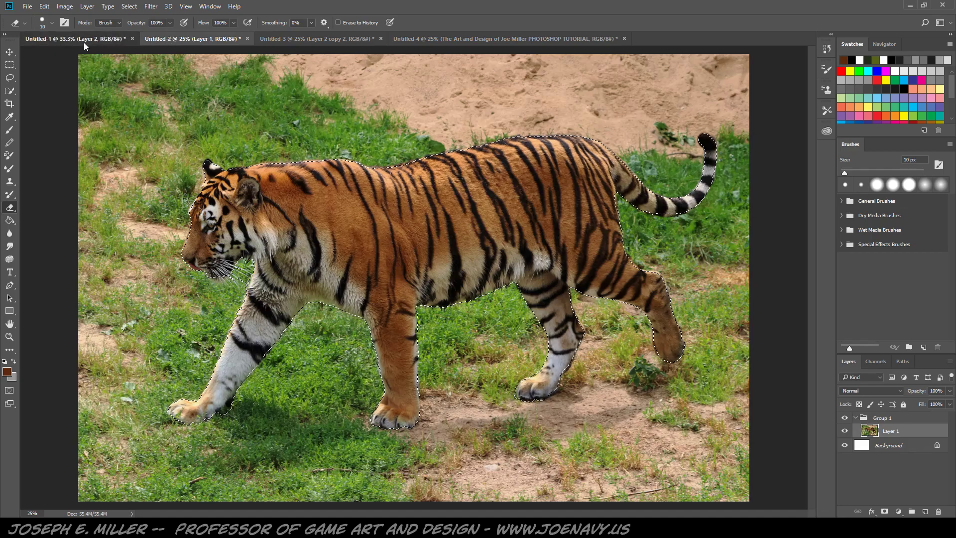
pyautogui.click(84, 42)
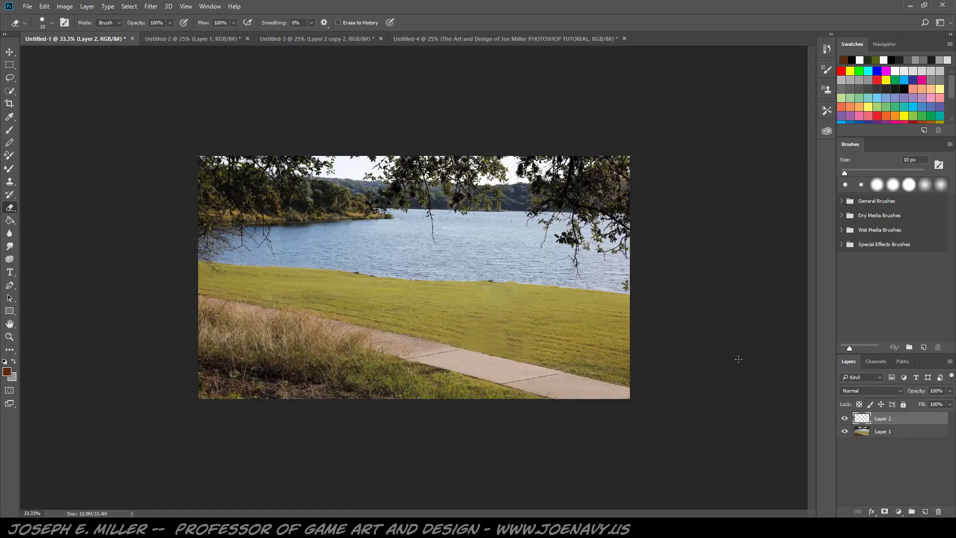